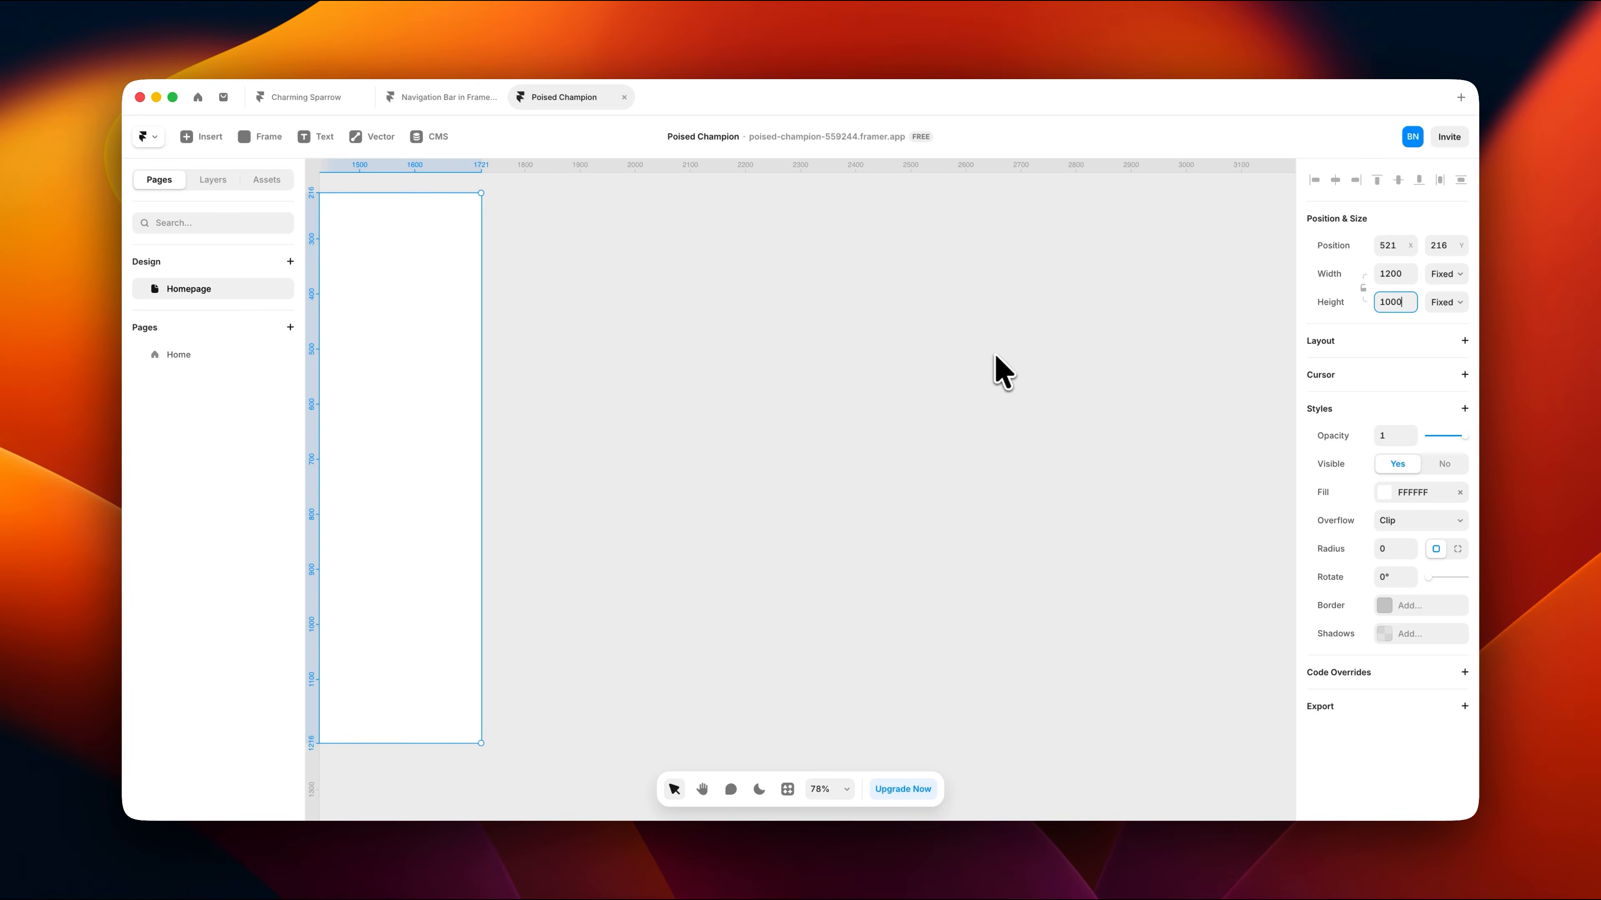
Step: Paste the copied hero elements beside the 1200 × 1000 frame and move the navigation bar into the frame
key(super+v)
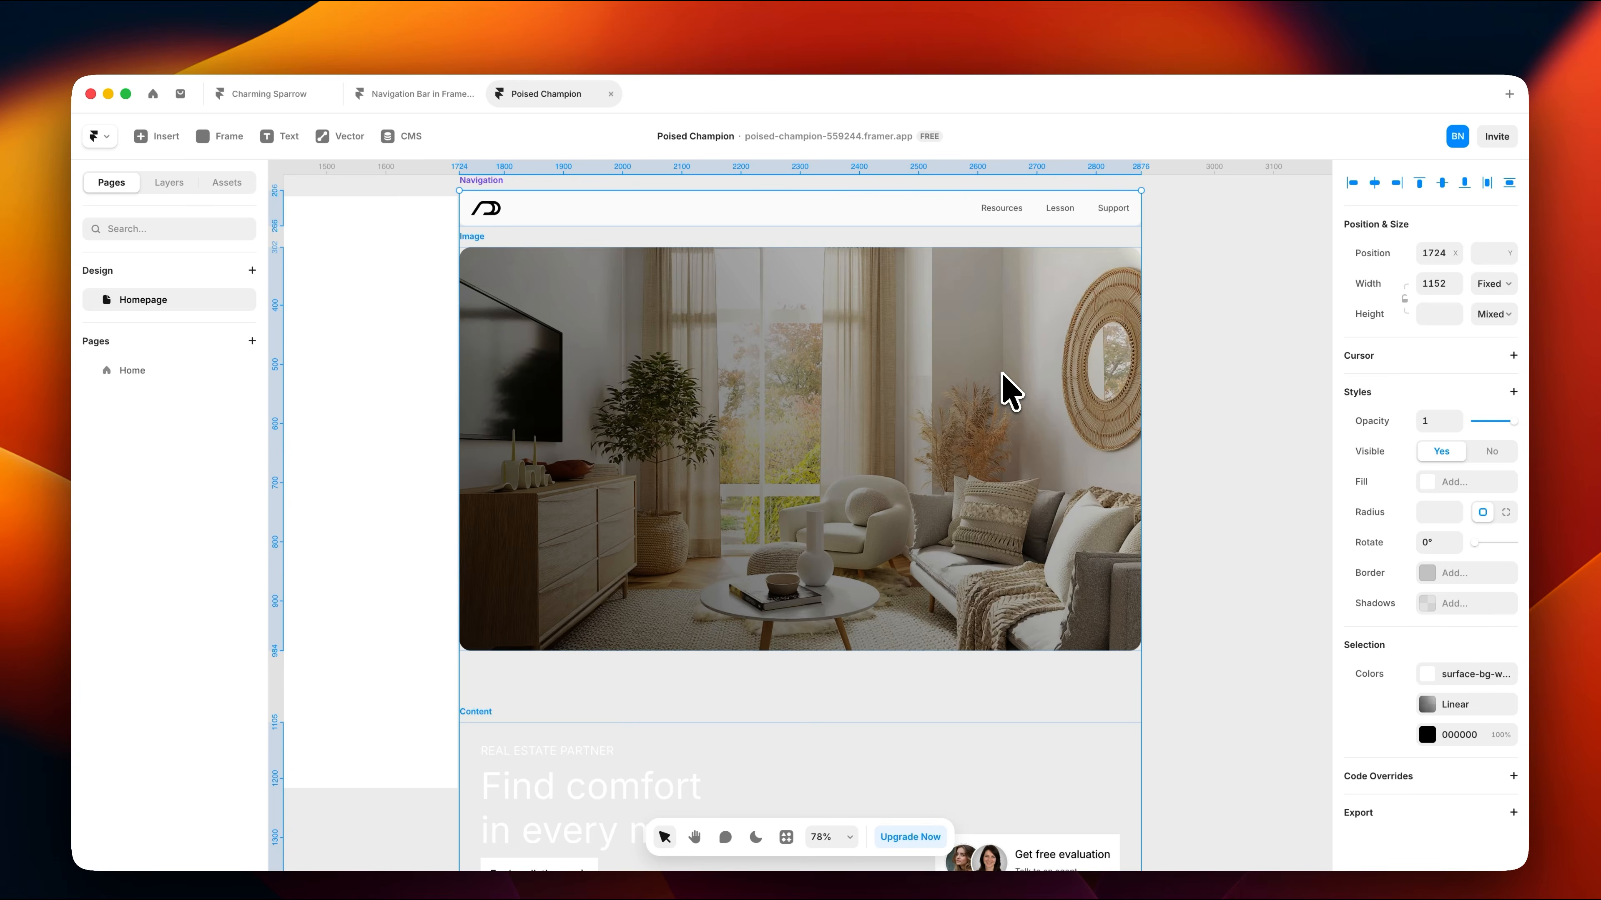
scroll(1002, 374, down, 4)
drag(697, 243, 739, 242)
click(646, 246)
scroll(649, 265, left, 5)
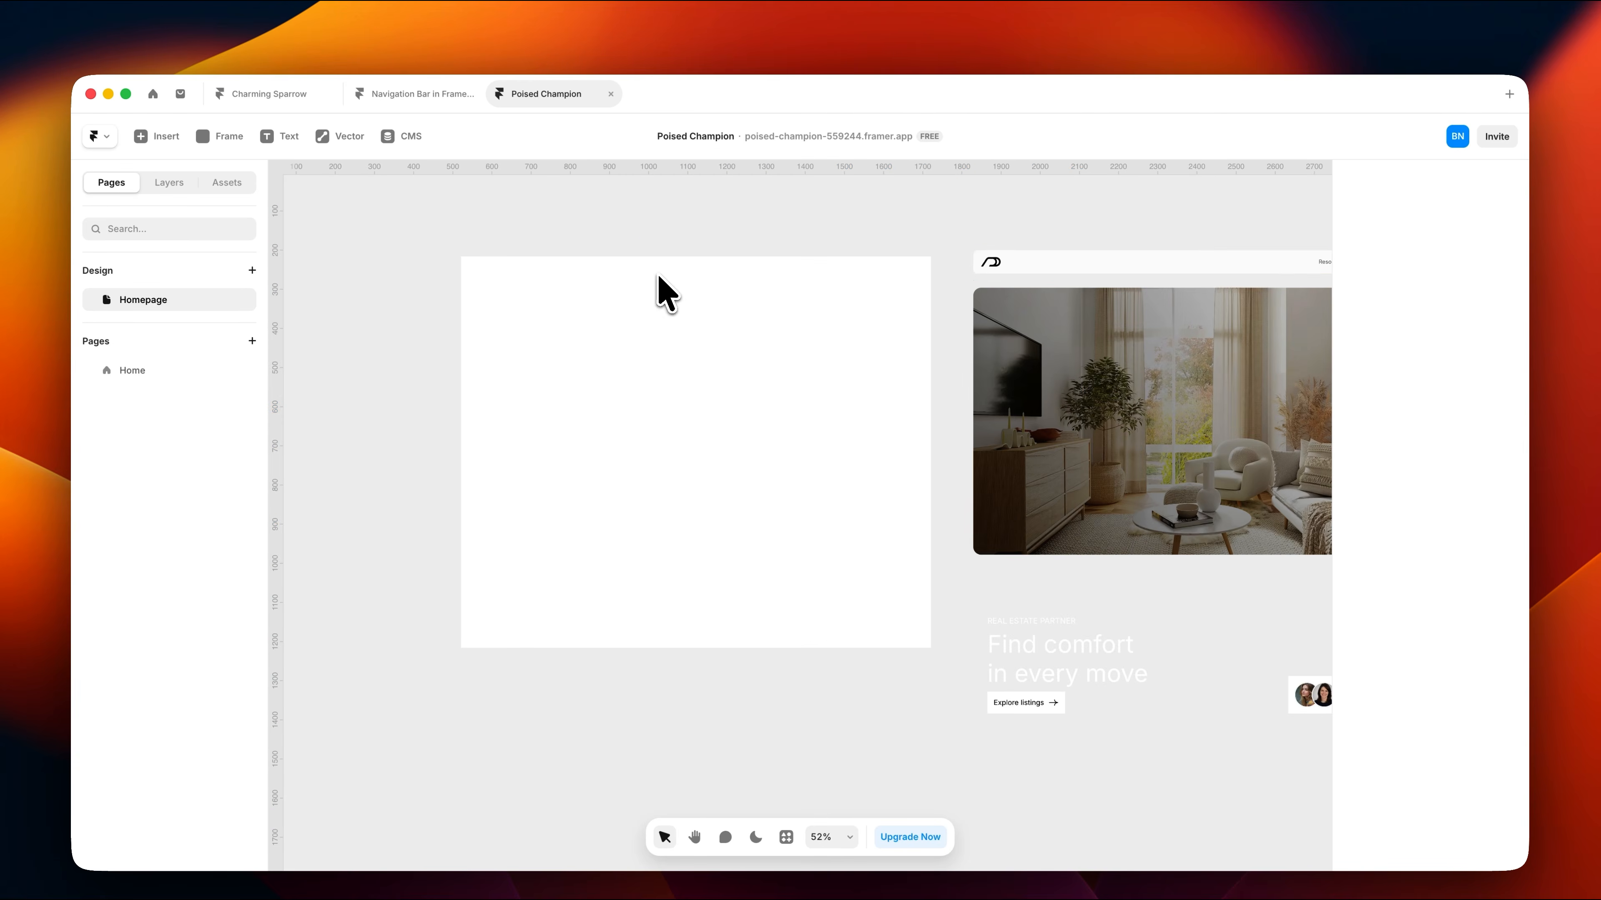
click(985, 245)
drag(1001, 243, 495, 269)
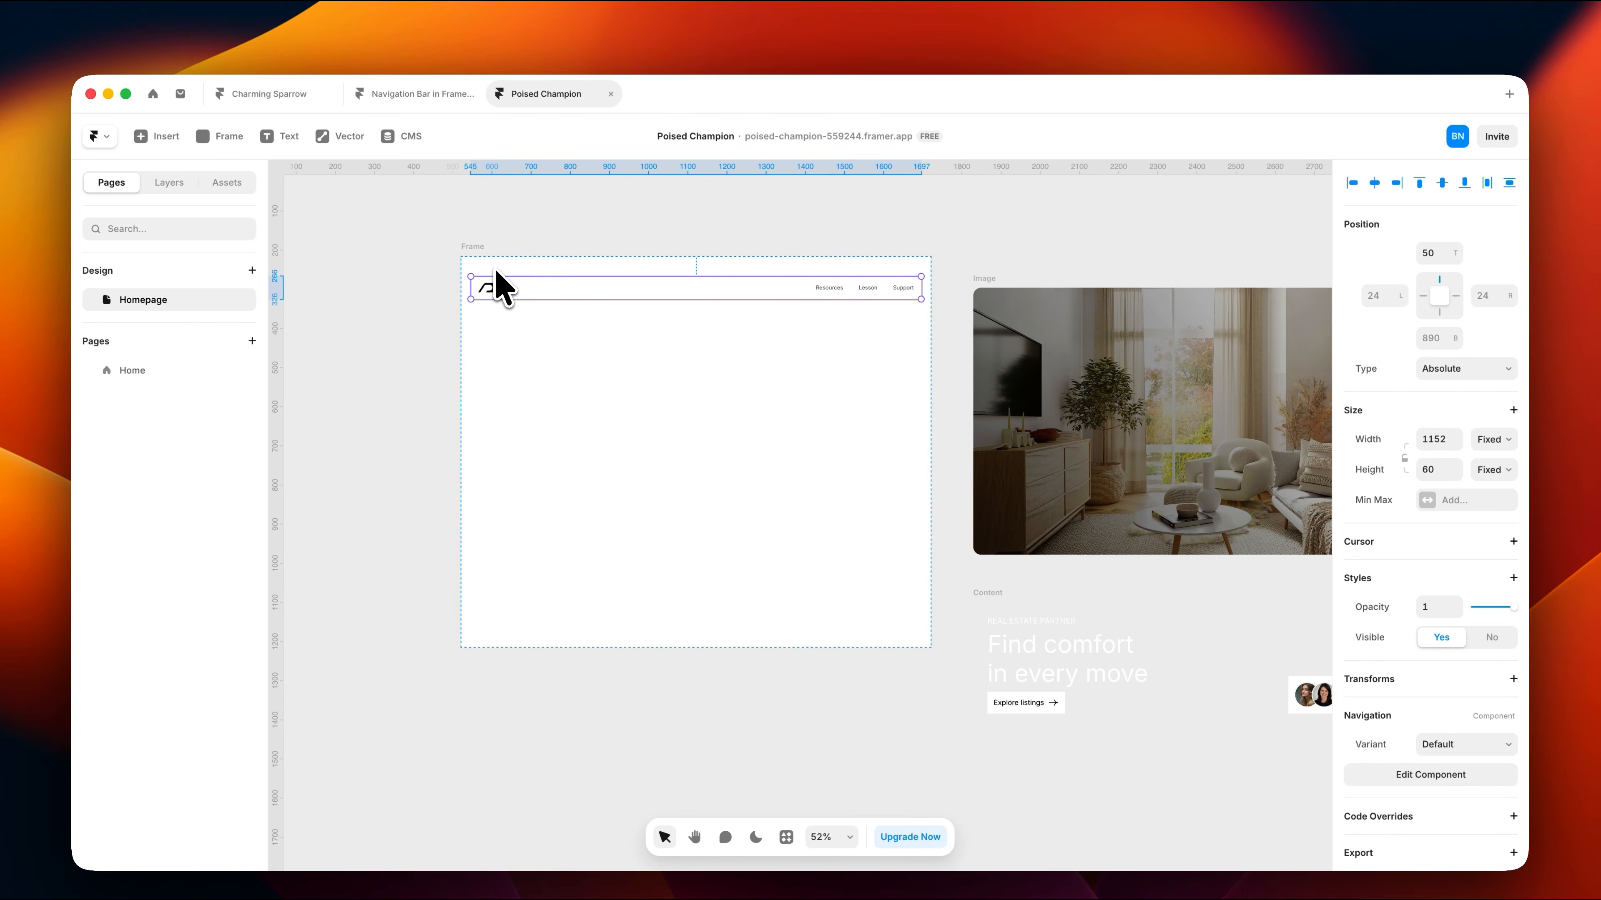
Step: Add a vertical stack layout to the frame with padding 24 and gap 16
click(480, 250)
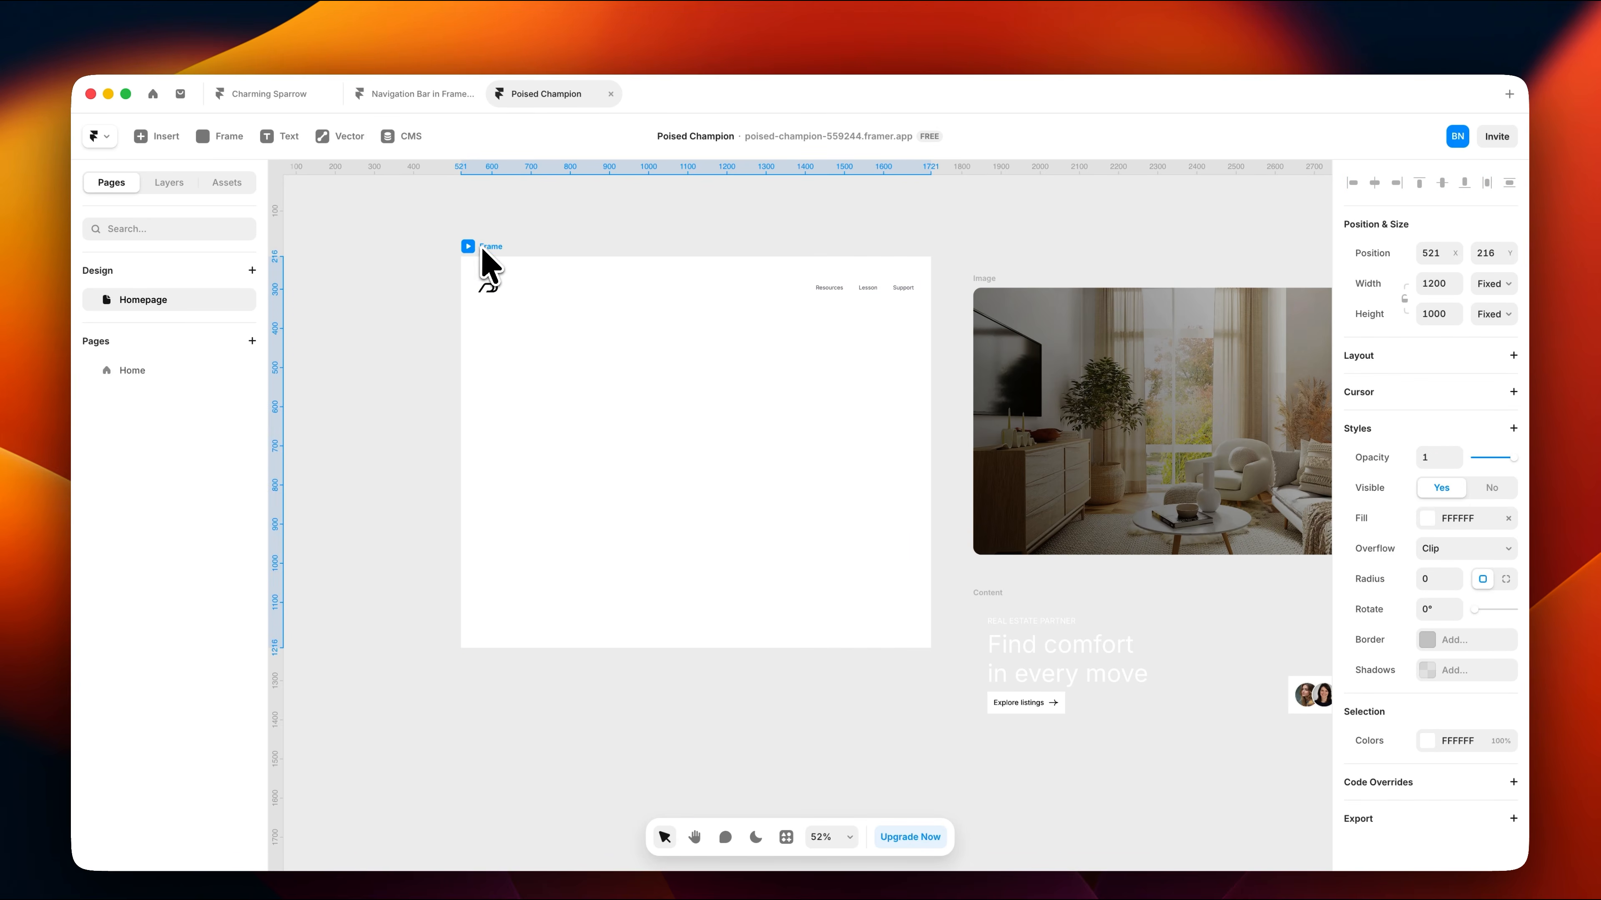
click(1513, 355)
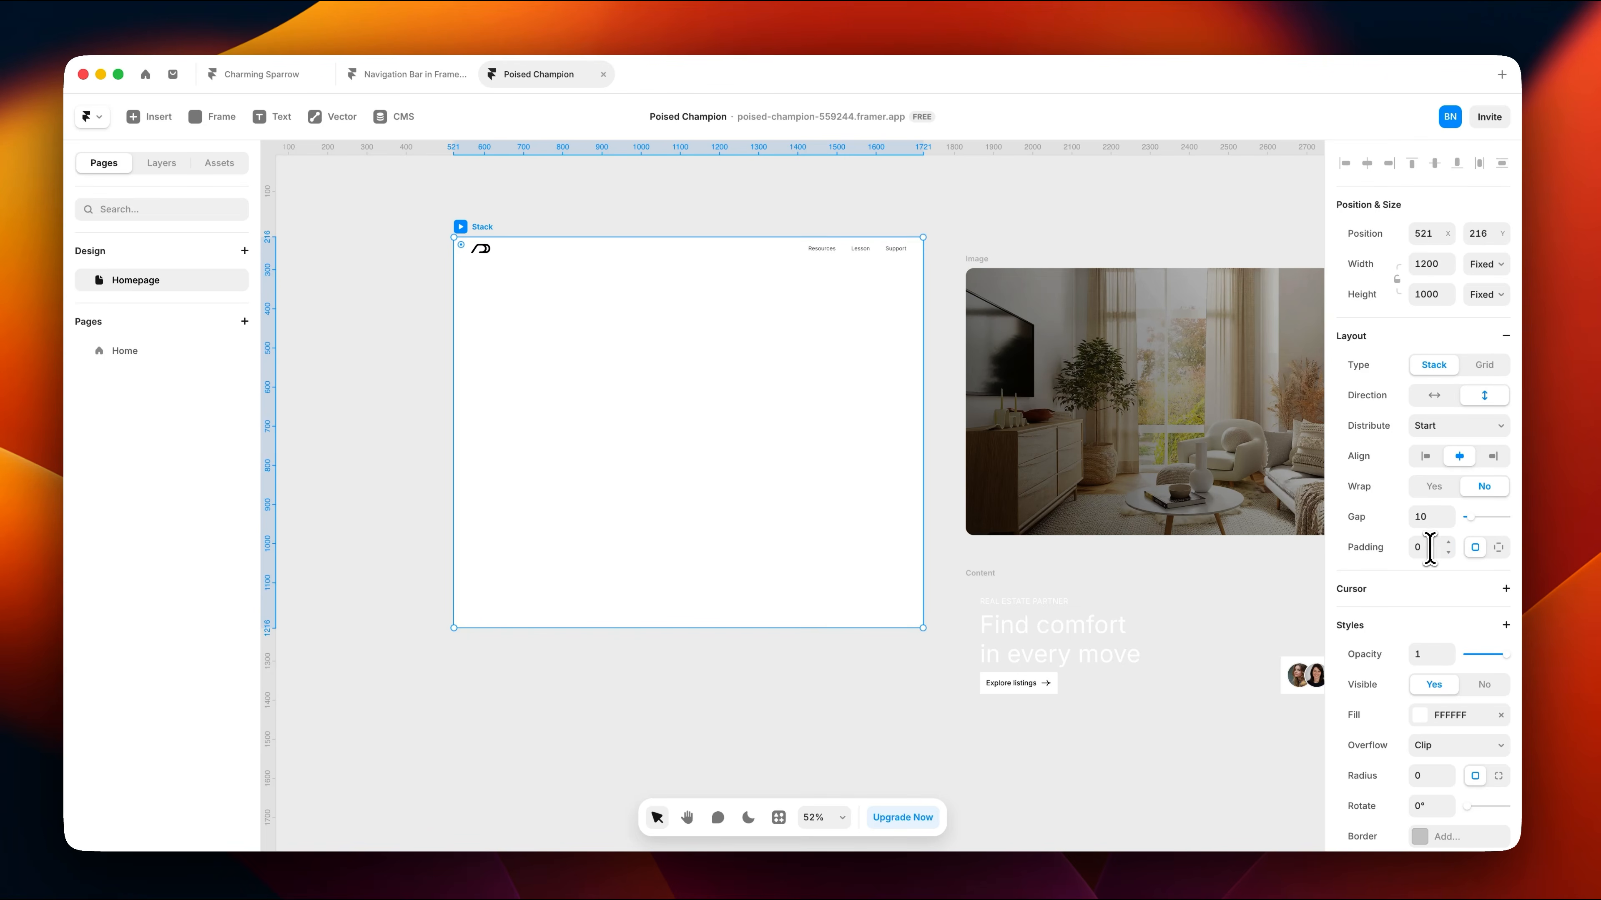
click(1433, 519)
key(BackSpace)
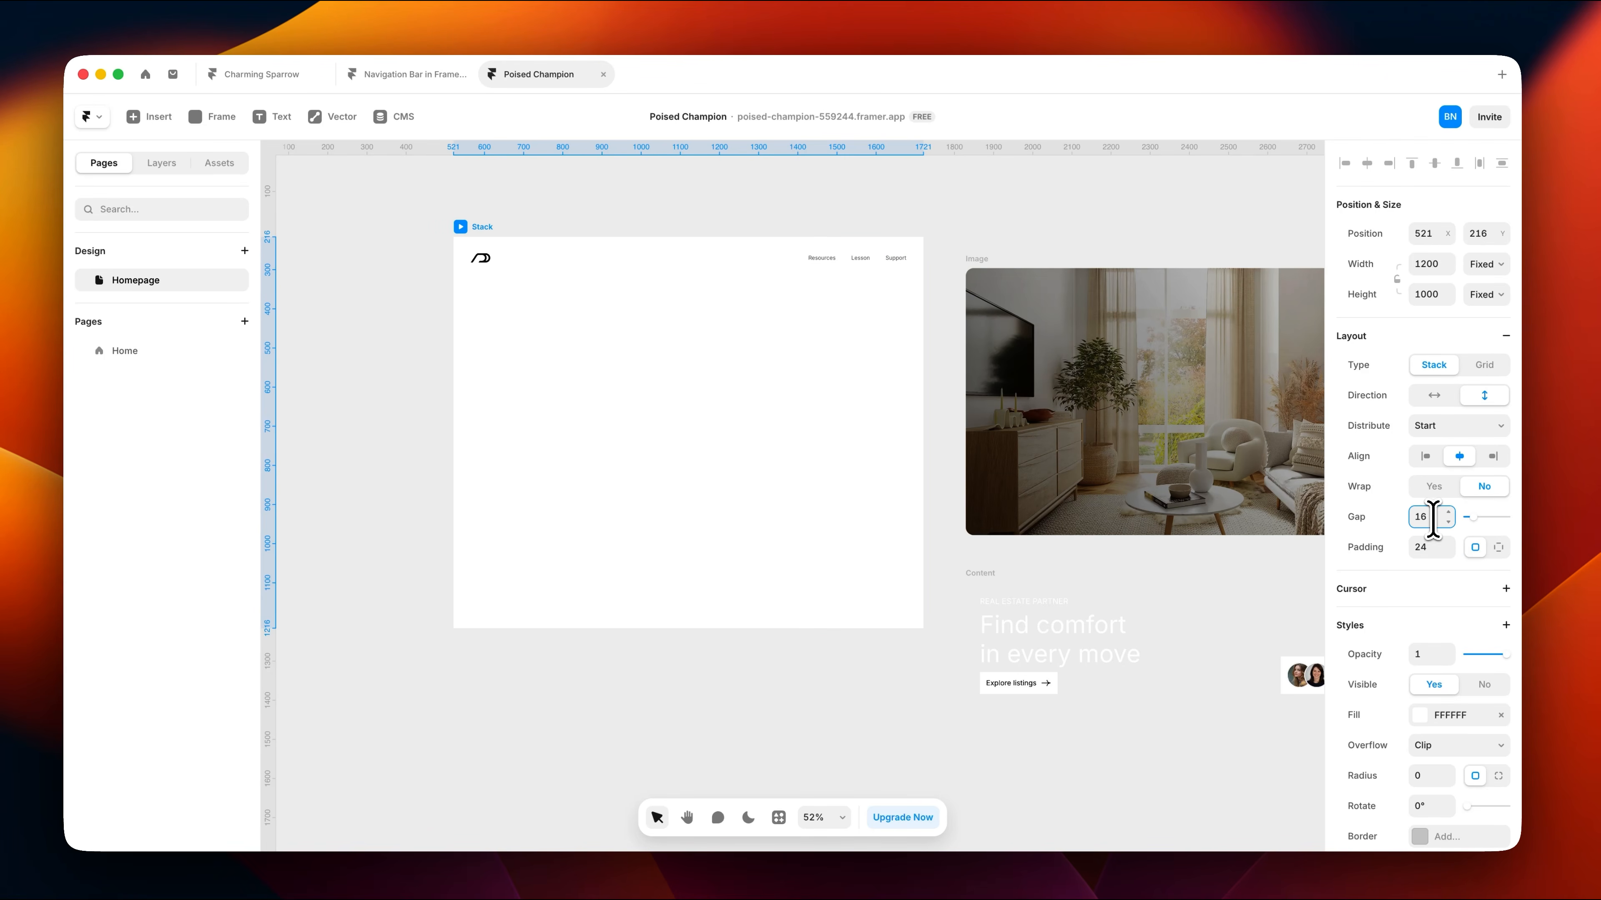
key(Return)
Step: Move the living-room image into the stack below the navigation and nest the Content block inside the Image layer
click(971, 270)
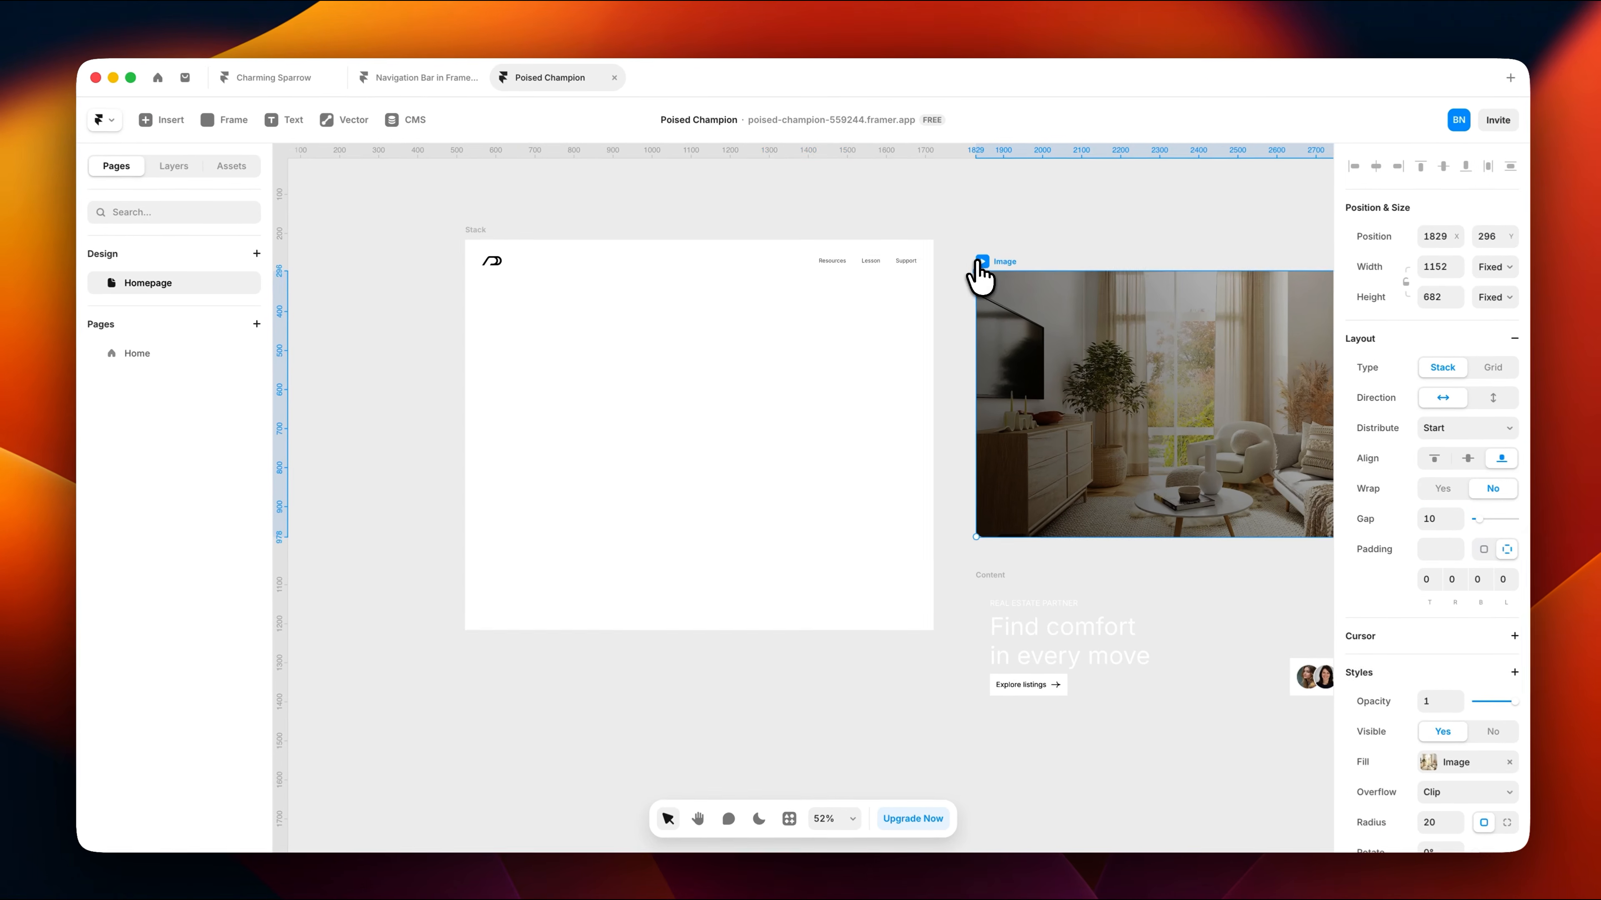
drag(978, 262, 676, 296)
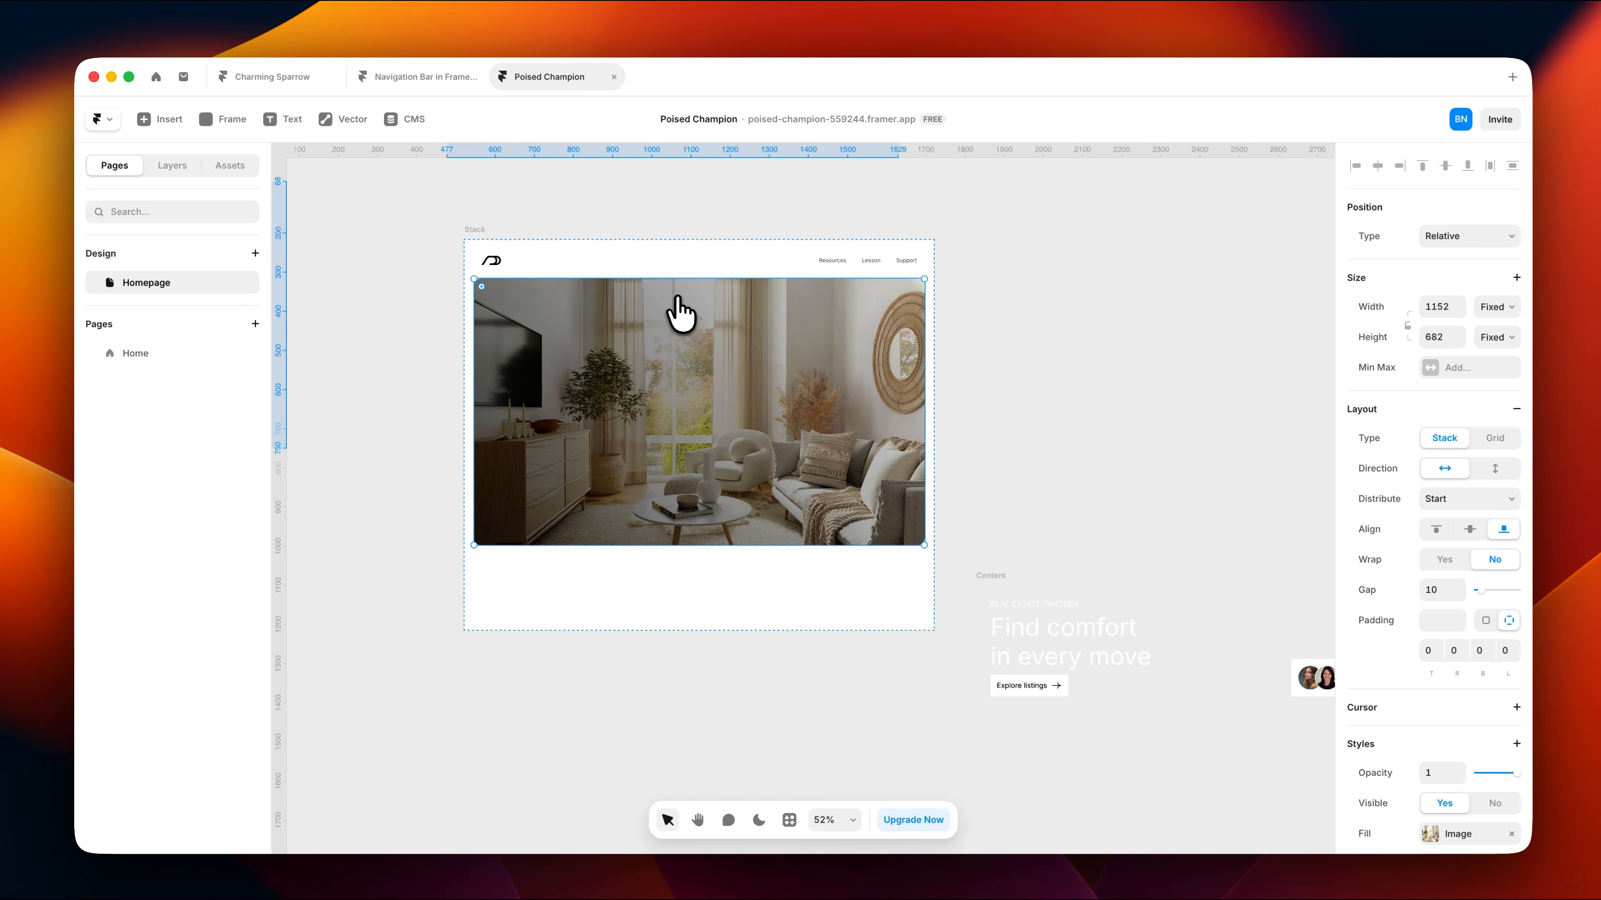
click(1005, 580)
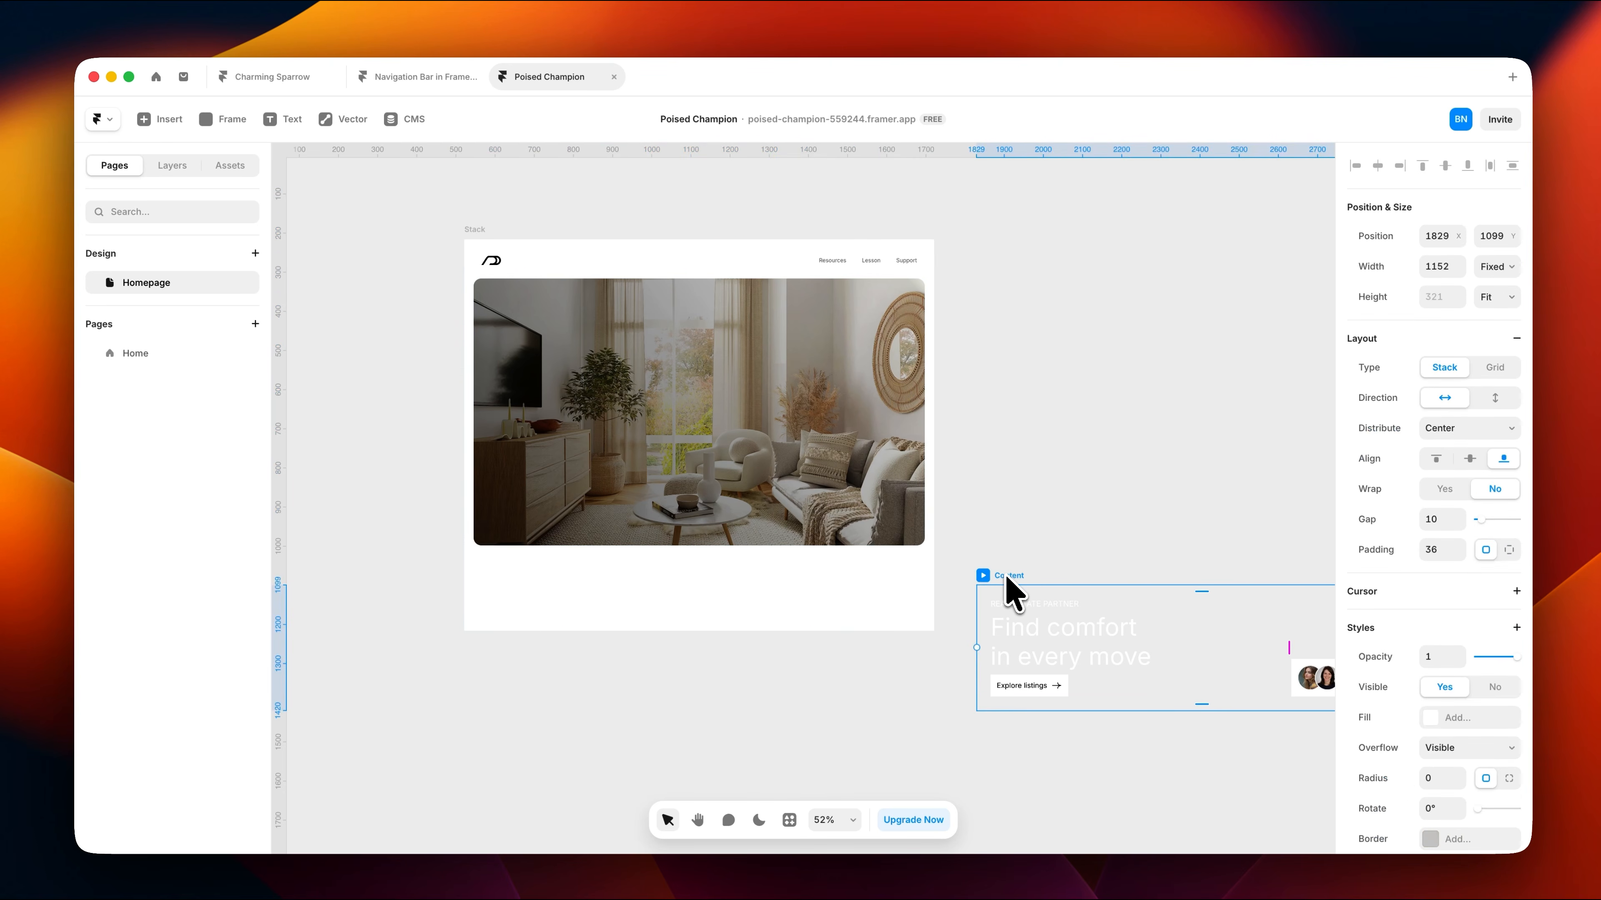
key(super+x)
click(665, 397)
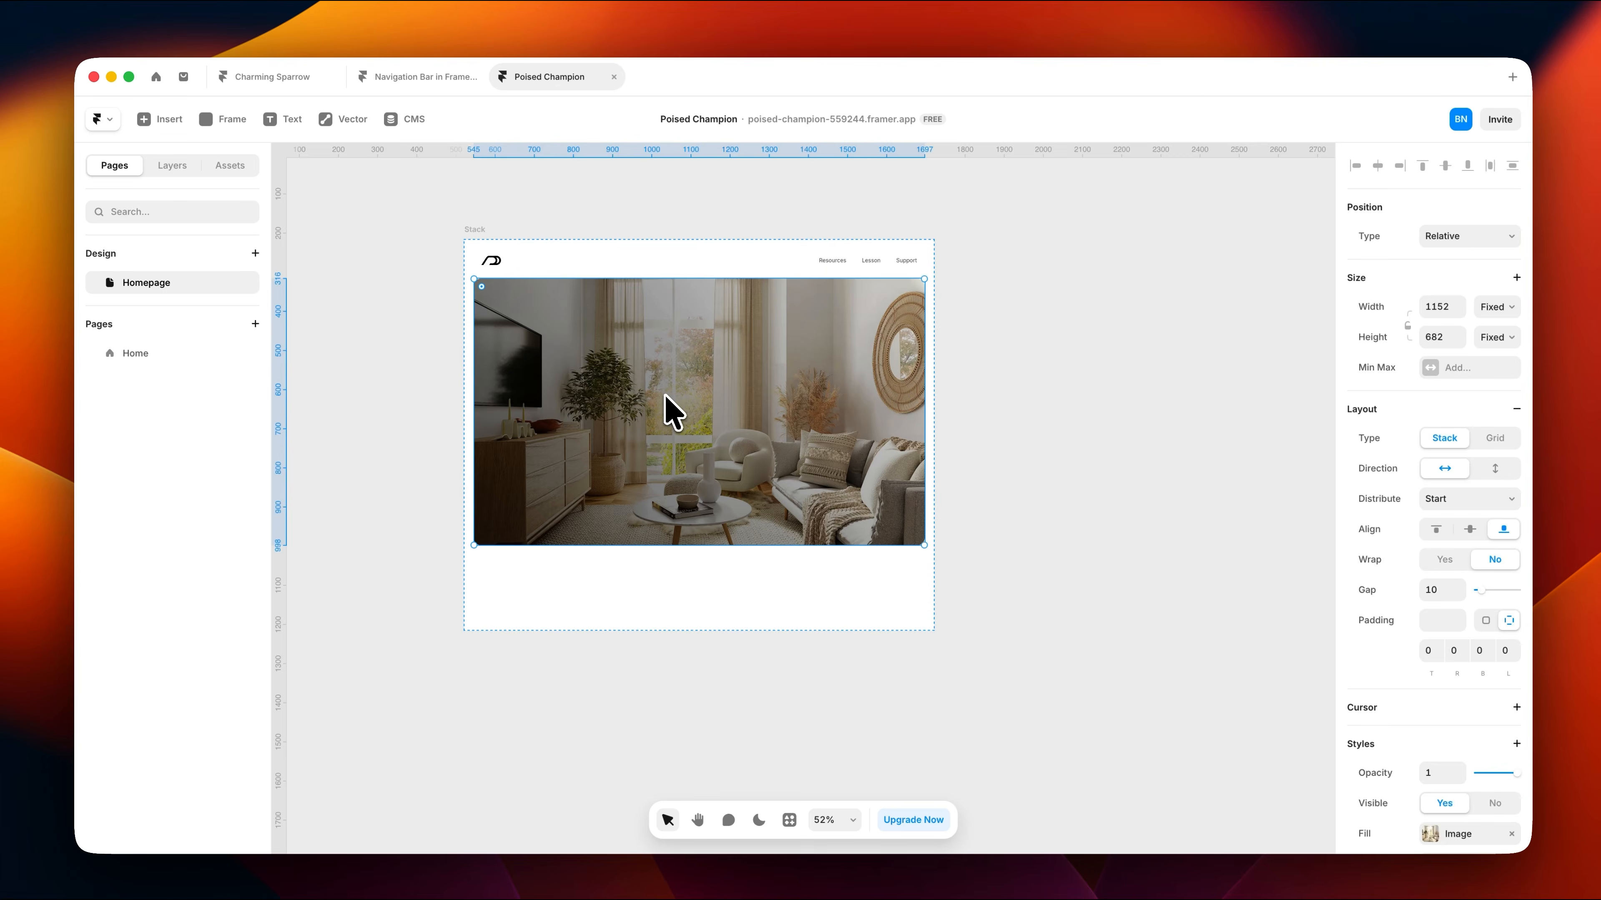
click(177, 187)
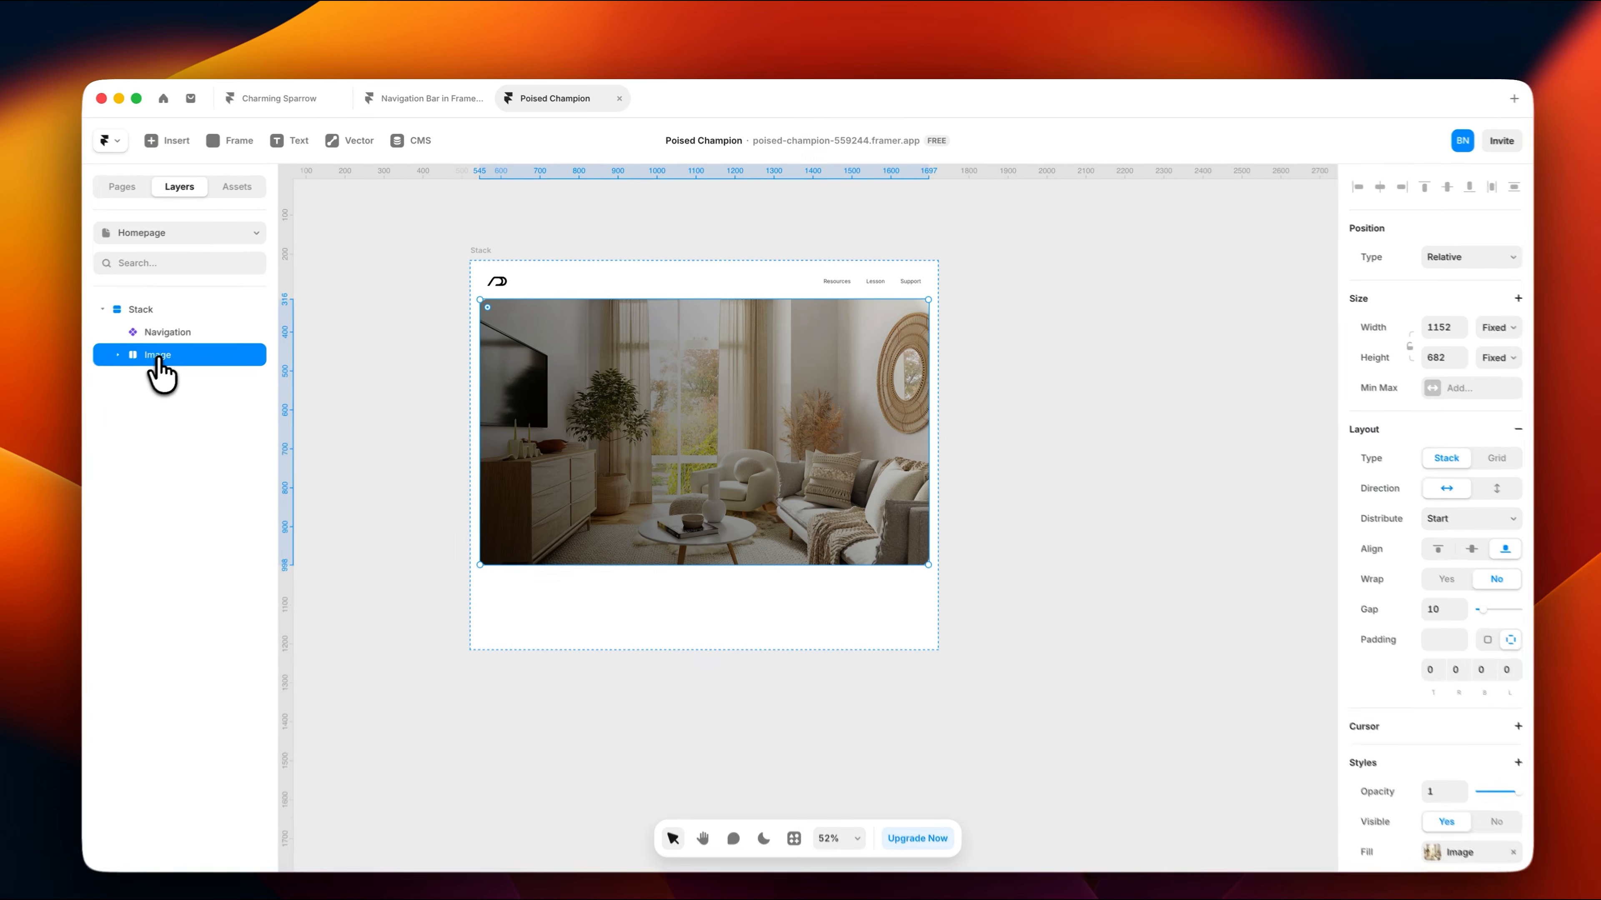
scroll(1443, 795, down, 3)
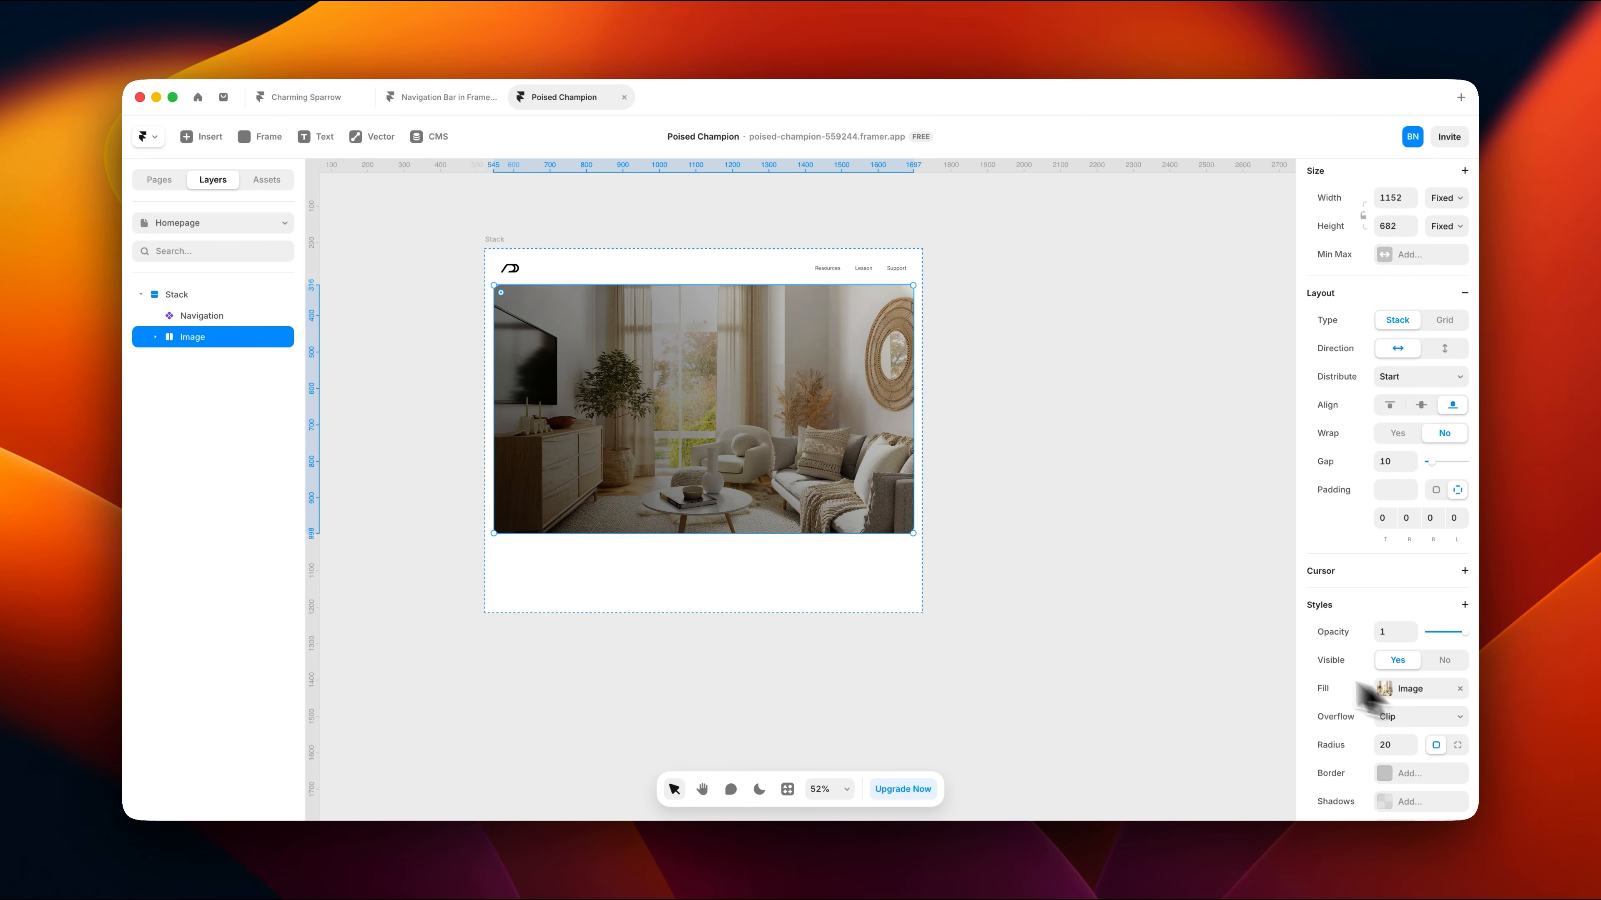
key(ctrl+v)
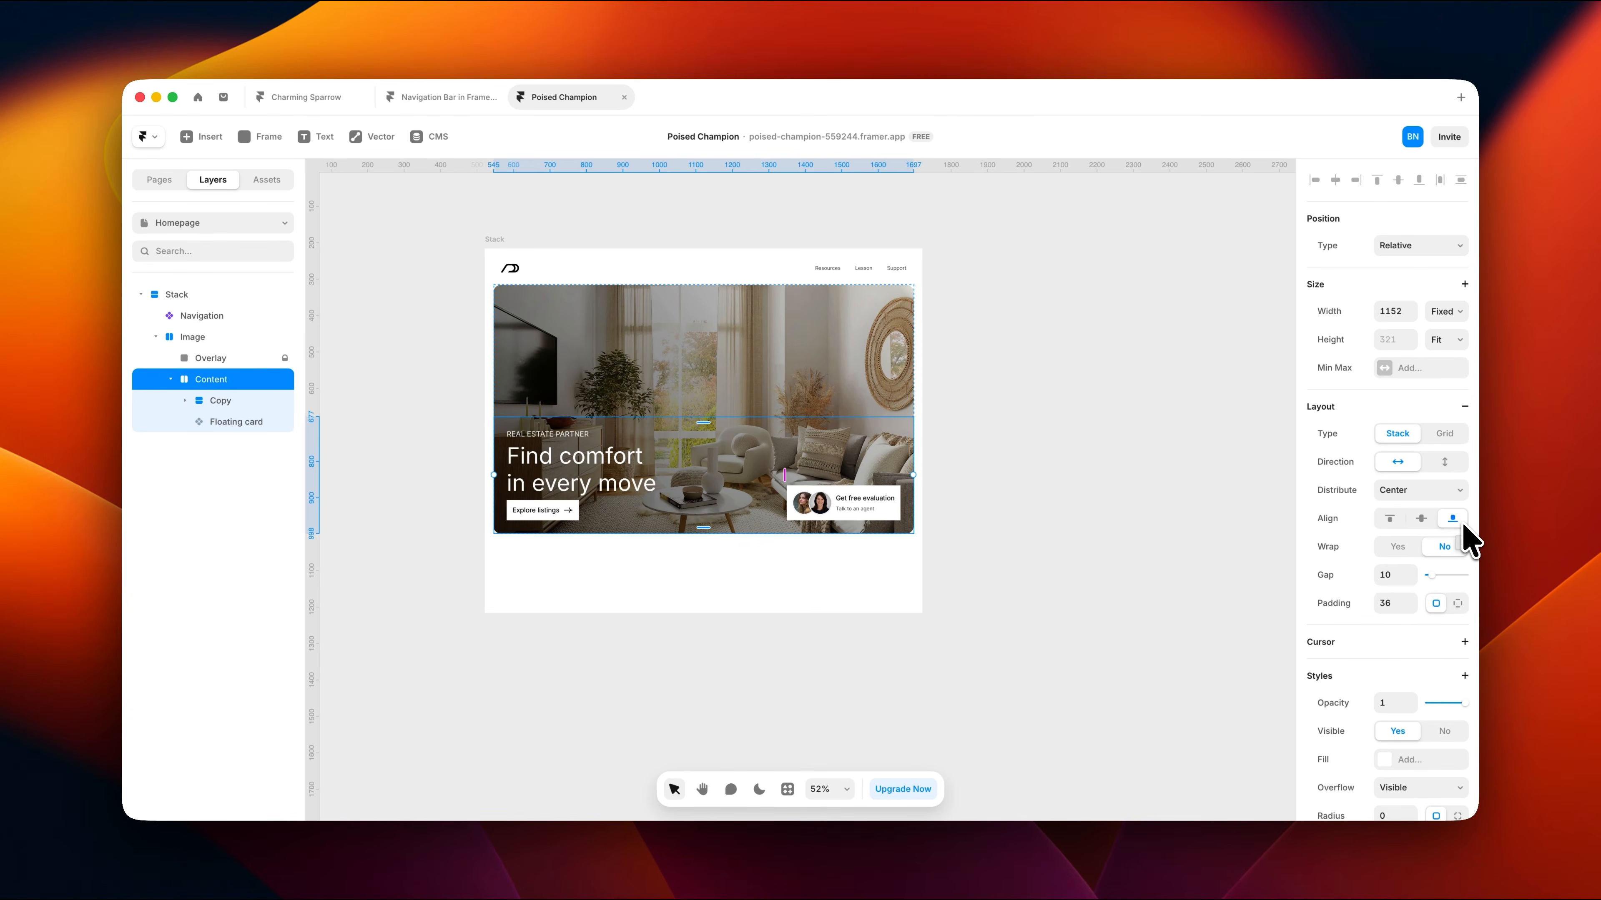
Step: Set the widths of the Content block, the Image layer and the navigation bar to Fill
click(1446, 311)
click(1447, 352)
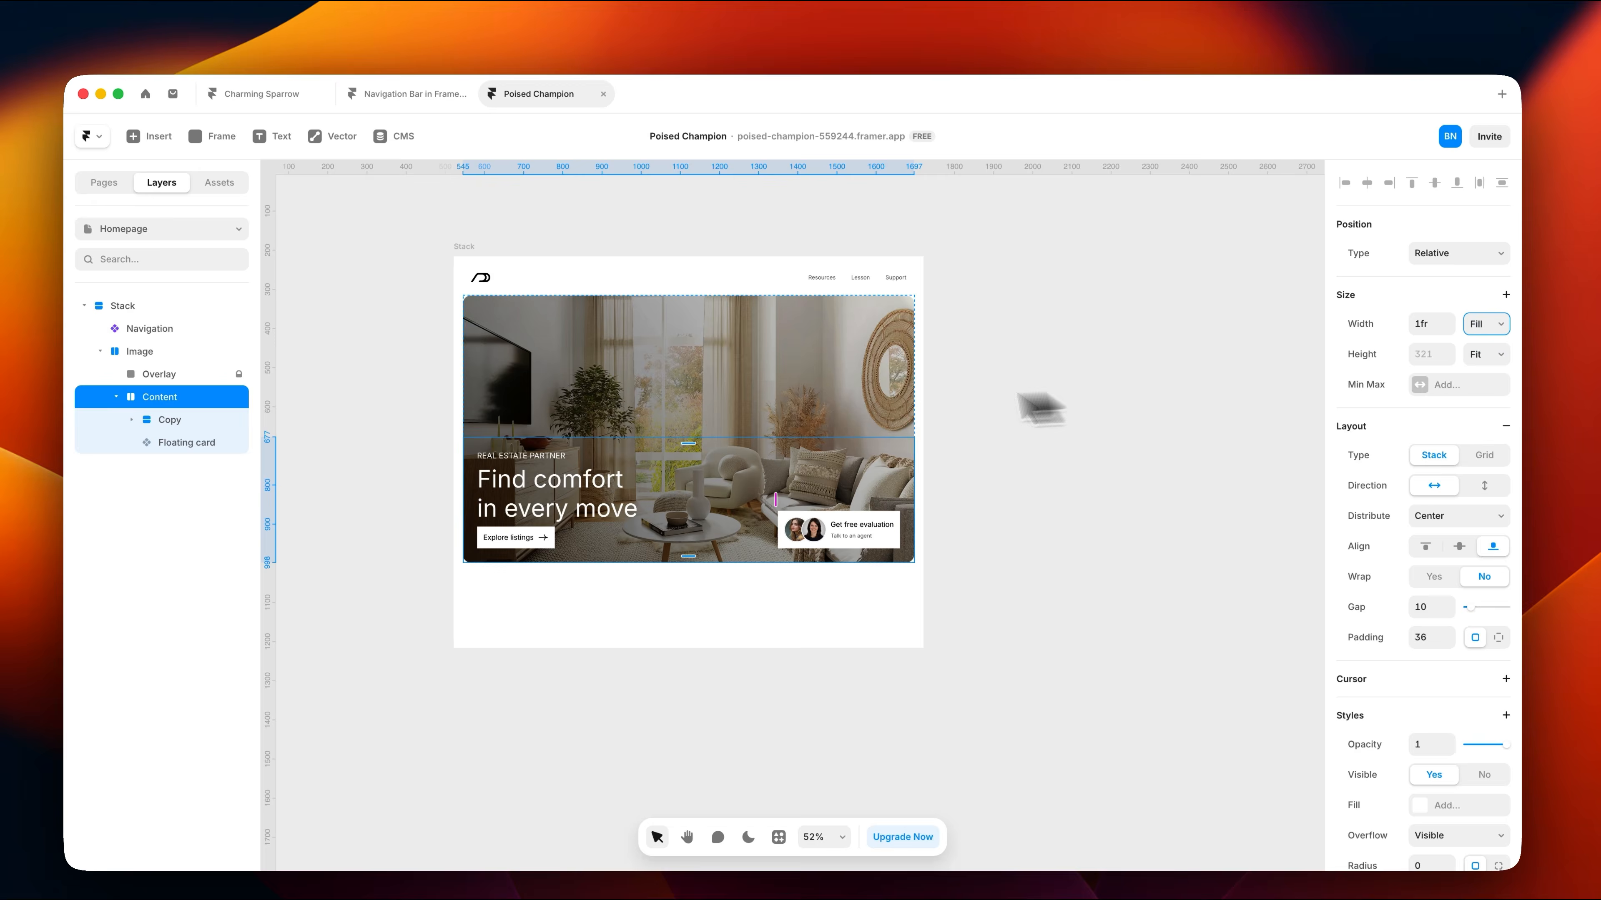
click(851, 413)
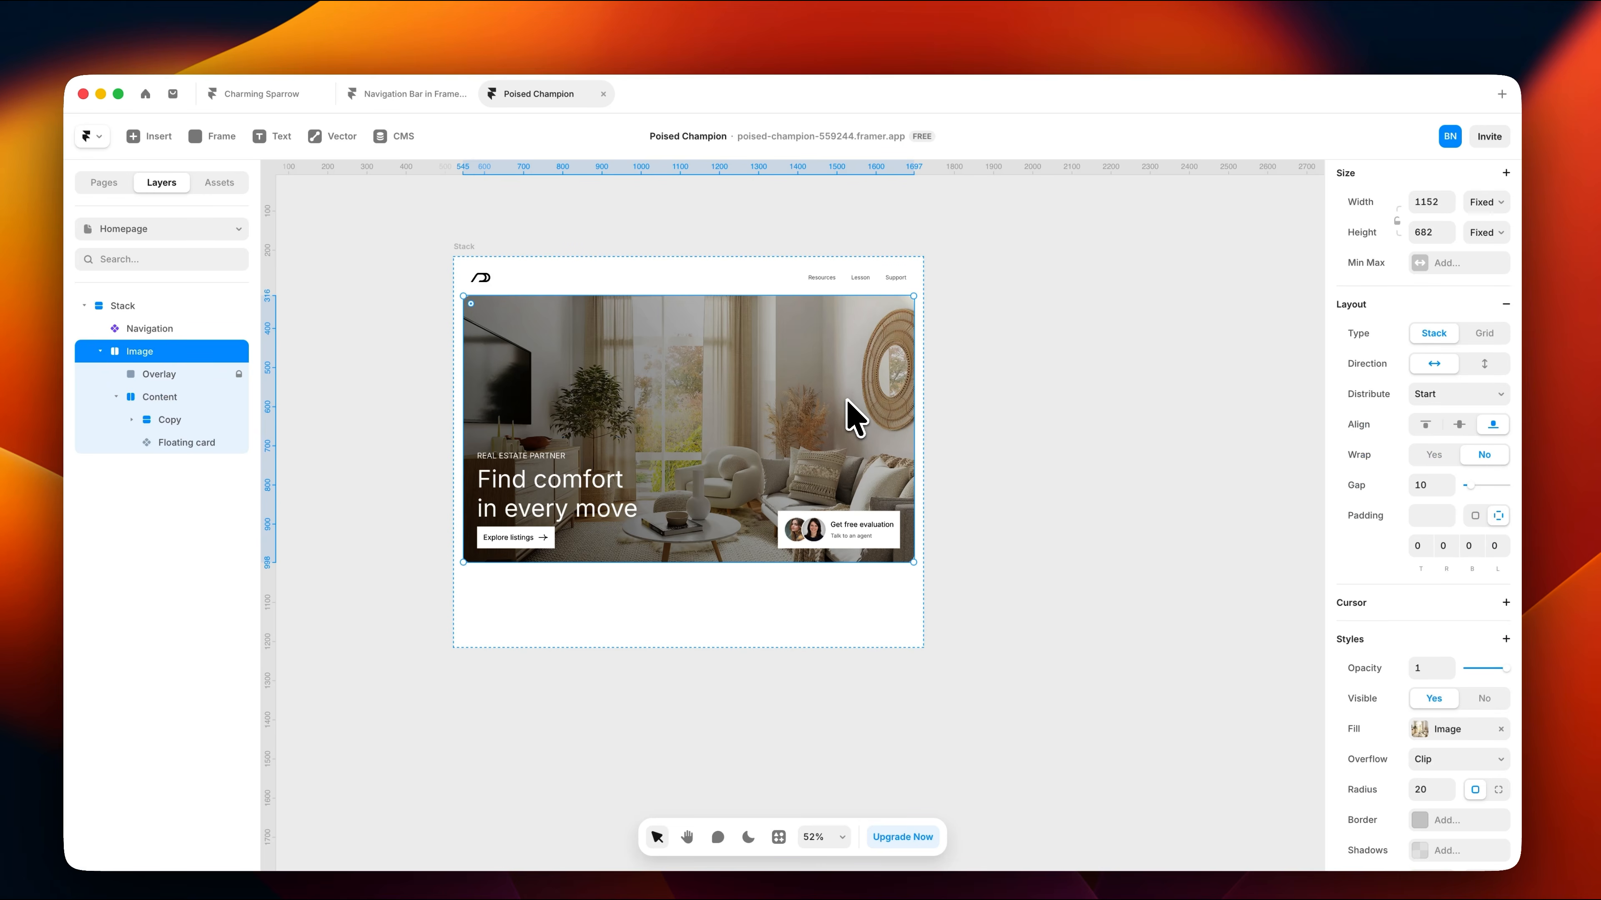
click(1484, 203)
click(1462, 236)
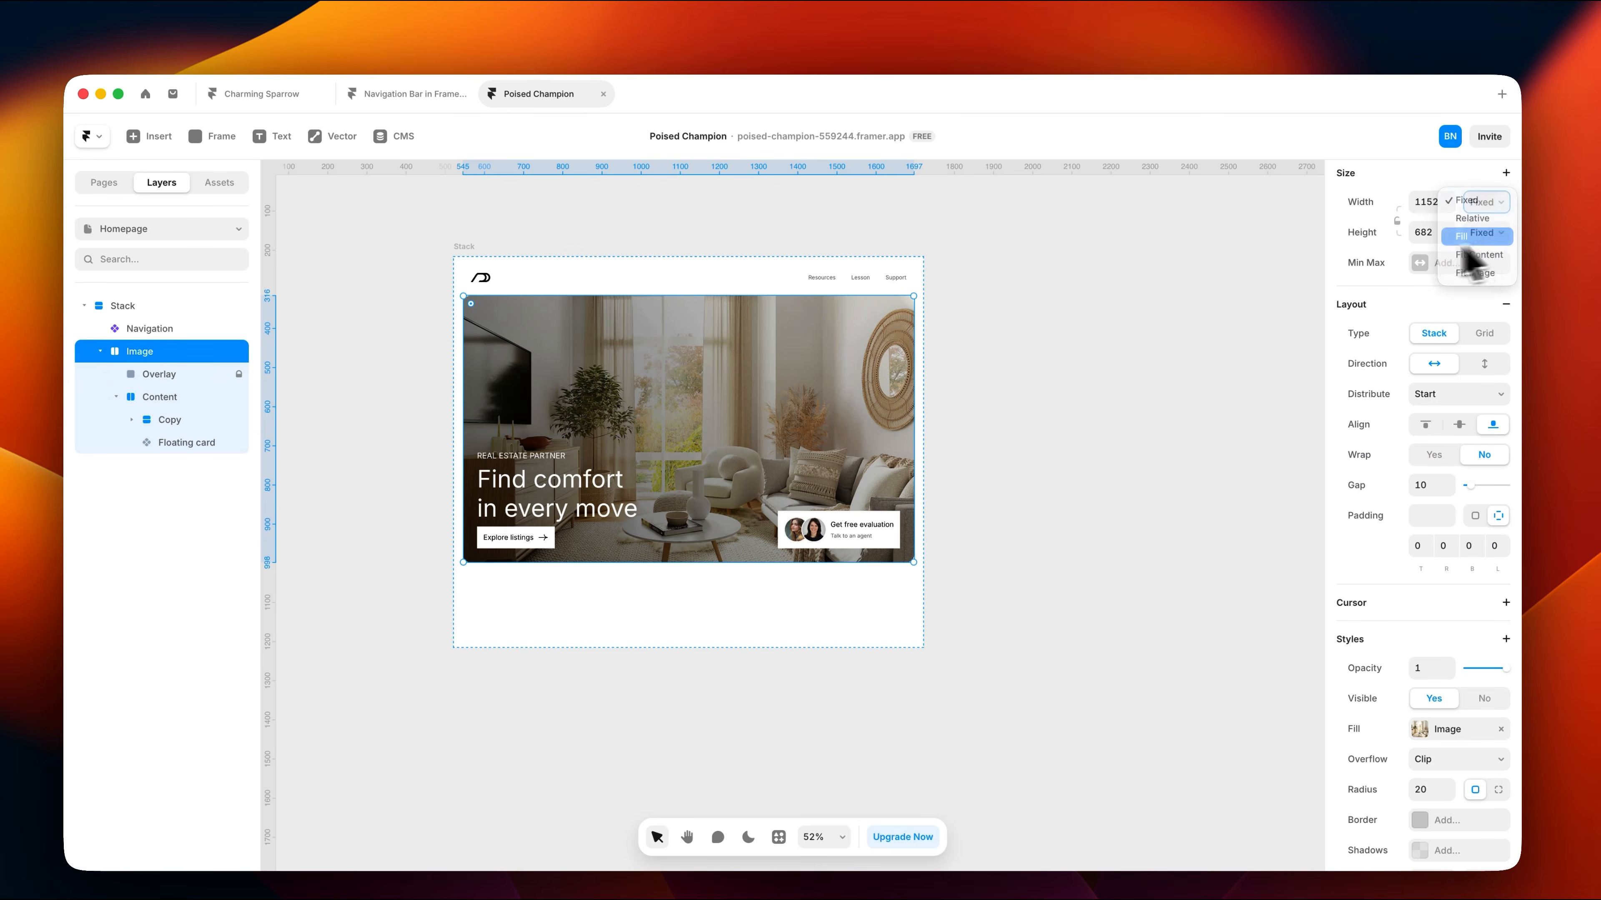
click(825, 279)
click(1469, 324)
click(1478, 358)
Step: Set the outer stack's height to Fit so it wraps its content
click(477, 247)
click(1493, 314)
click(1504, 370)
click(1106, 394)
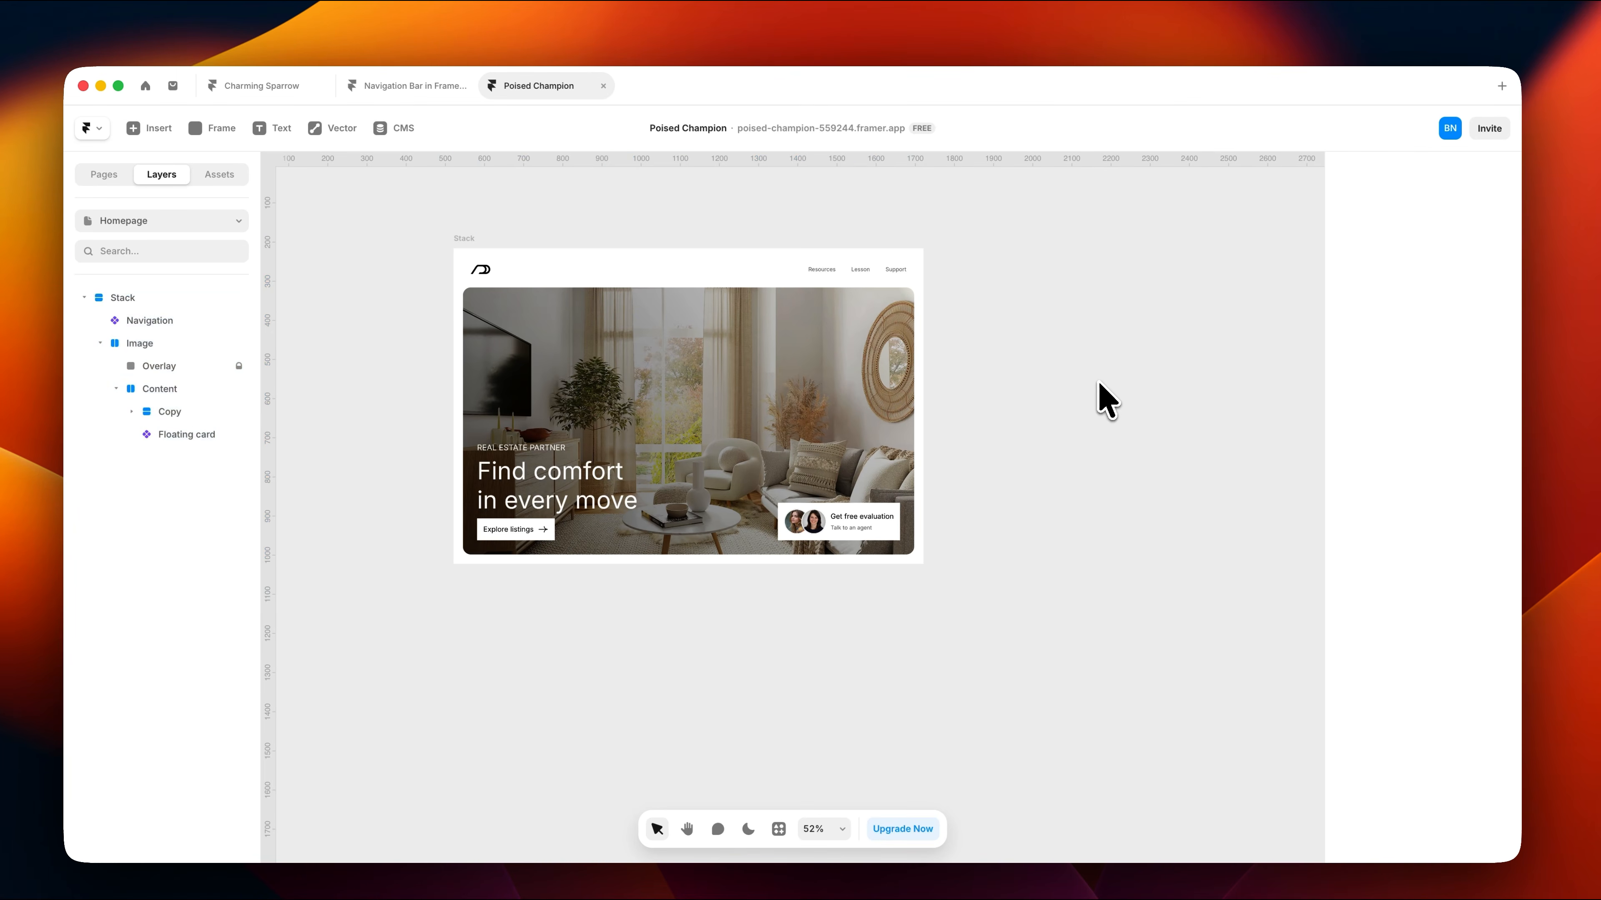
Step: Change the Explore listings button in the hero to the Rounded variant
click(496, 257)
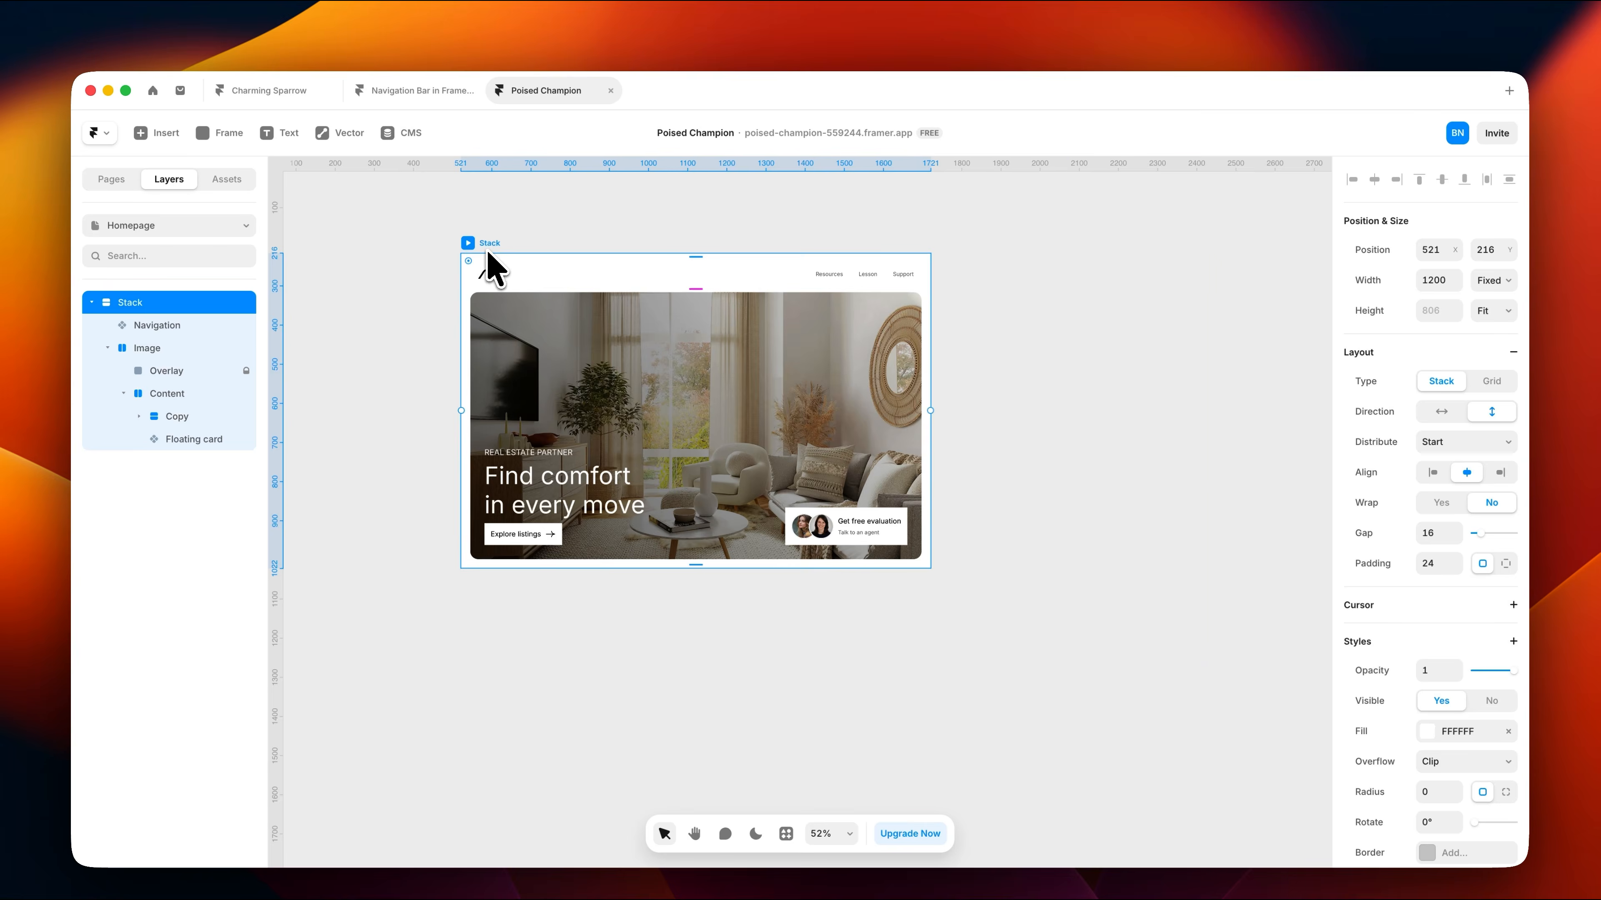
key(shift+2)
click(1289, 379)
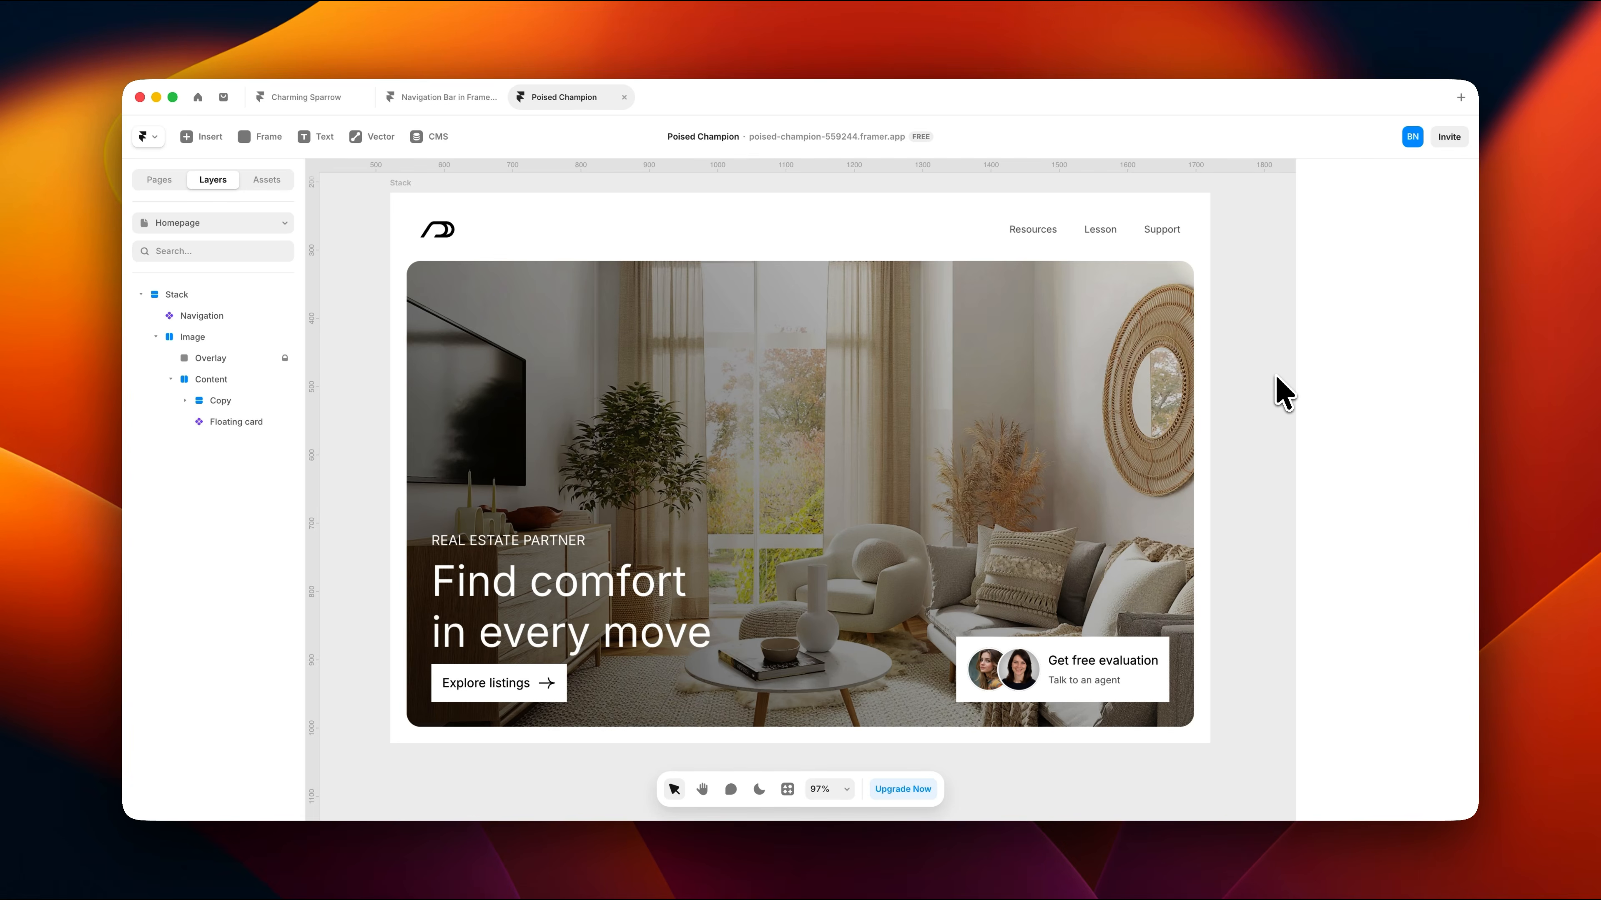
click(553, 683)
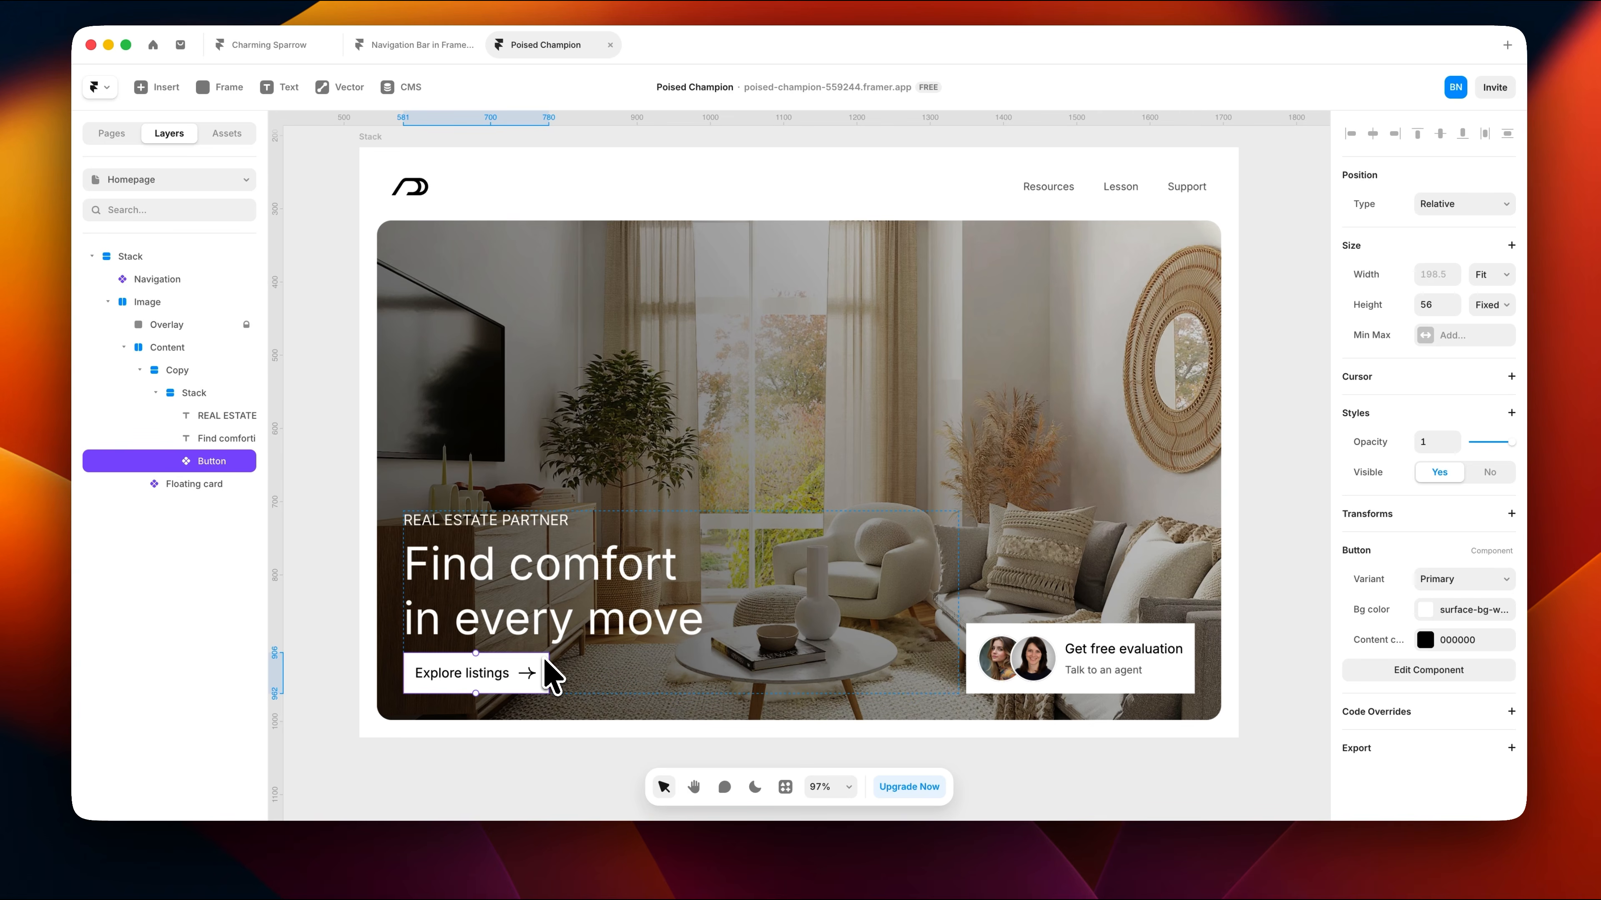
click(1466, 579)
click(1483, 597)
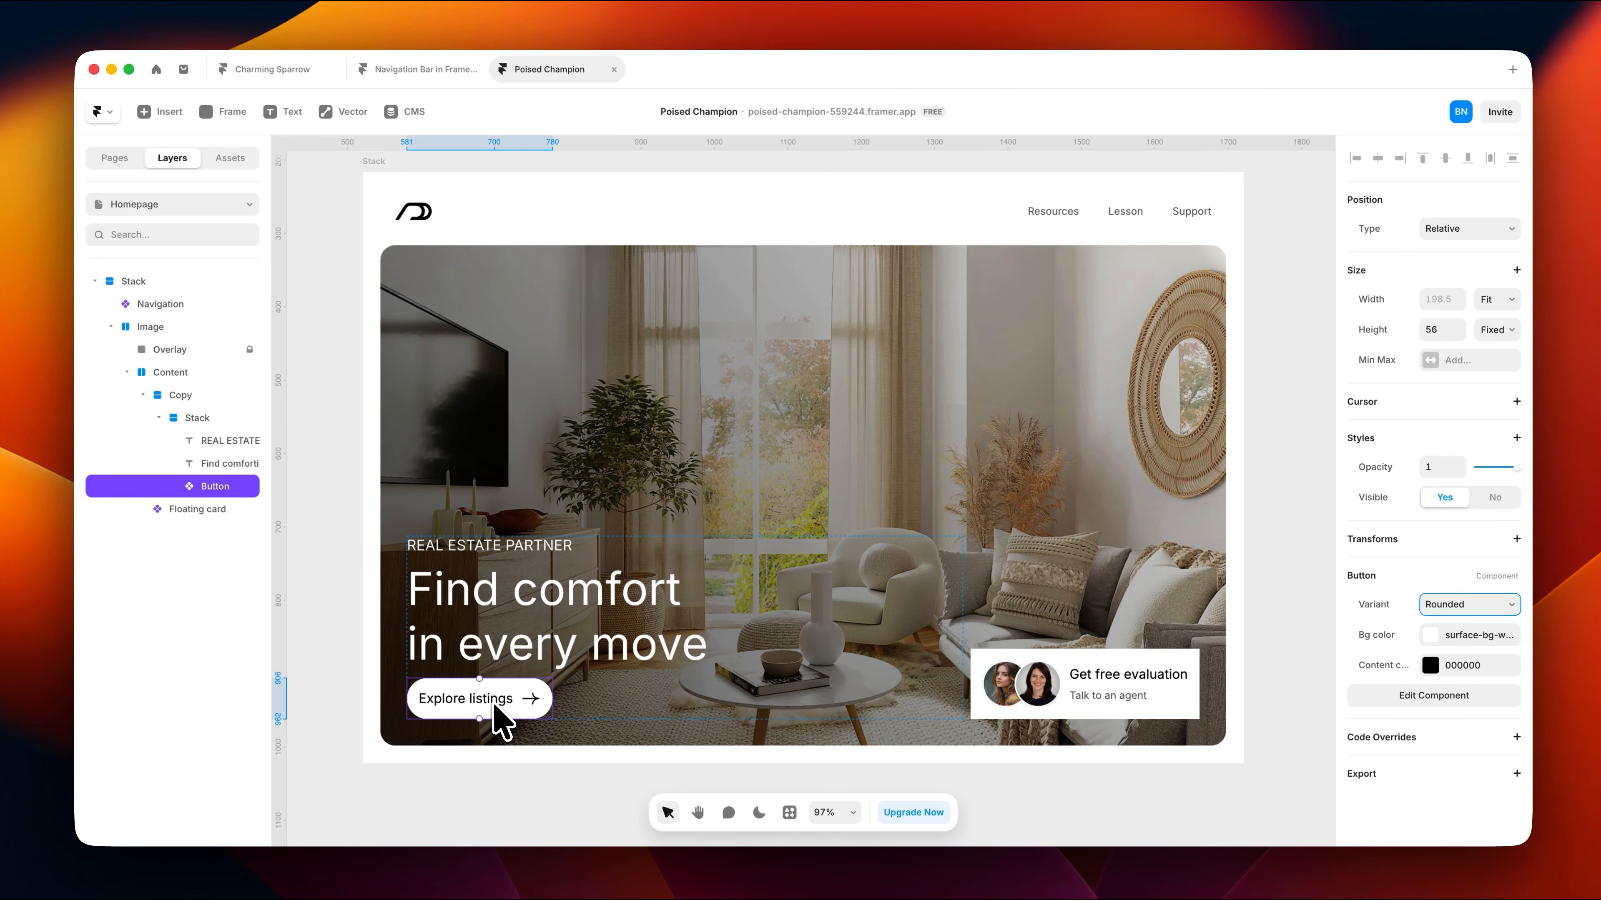
Step: Open the Button component to examine its primary, rounded and hover variants, and return to the Homepage design page
double_click(500, 693)
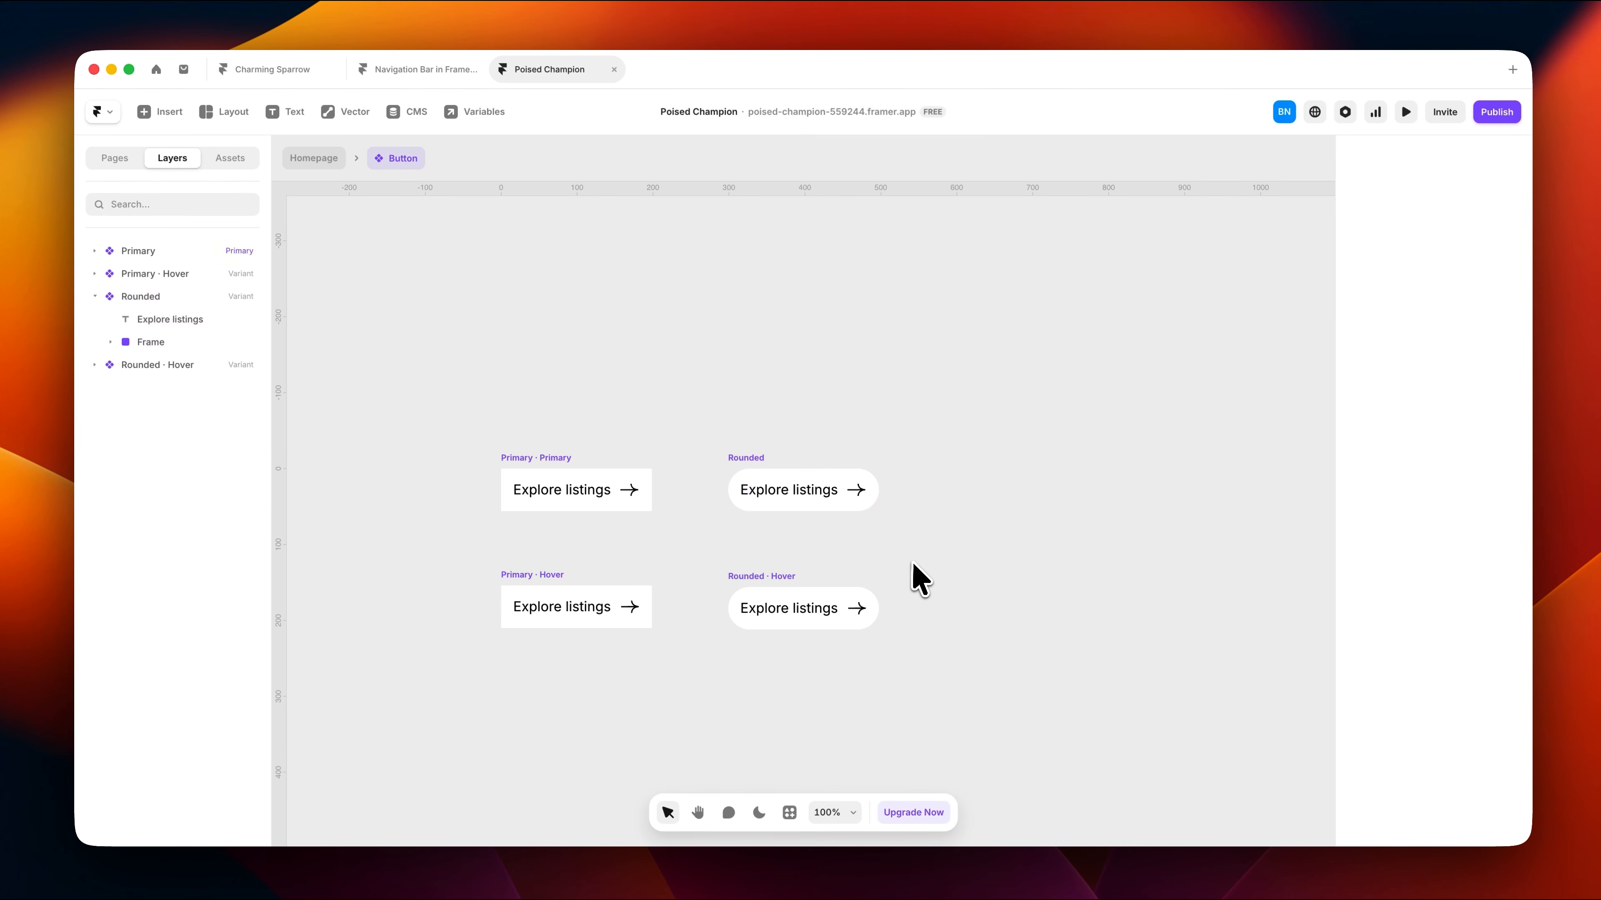
click(553, 463)
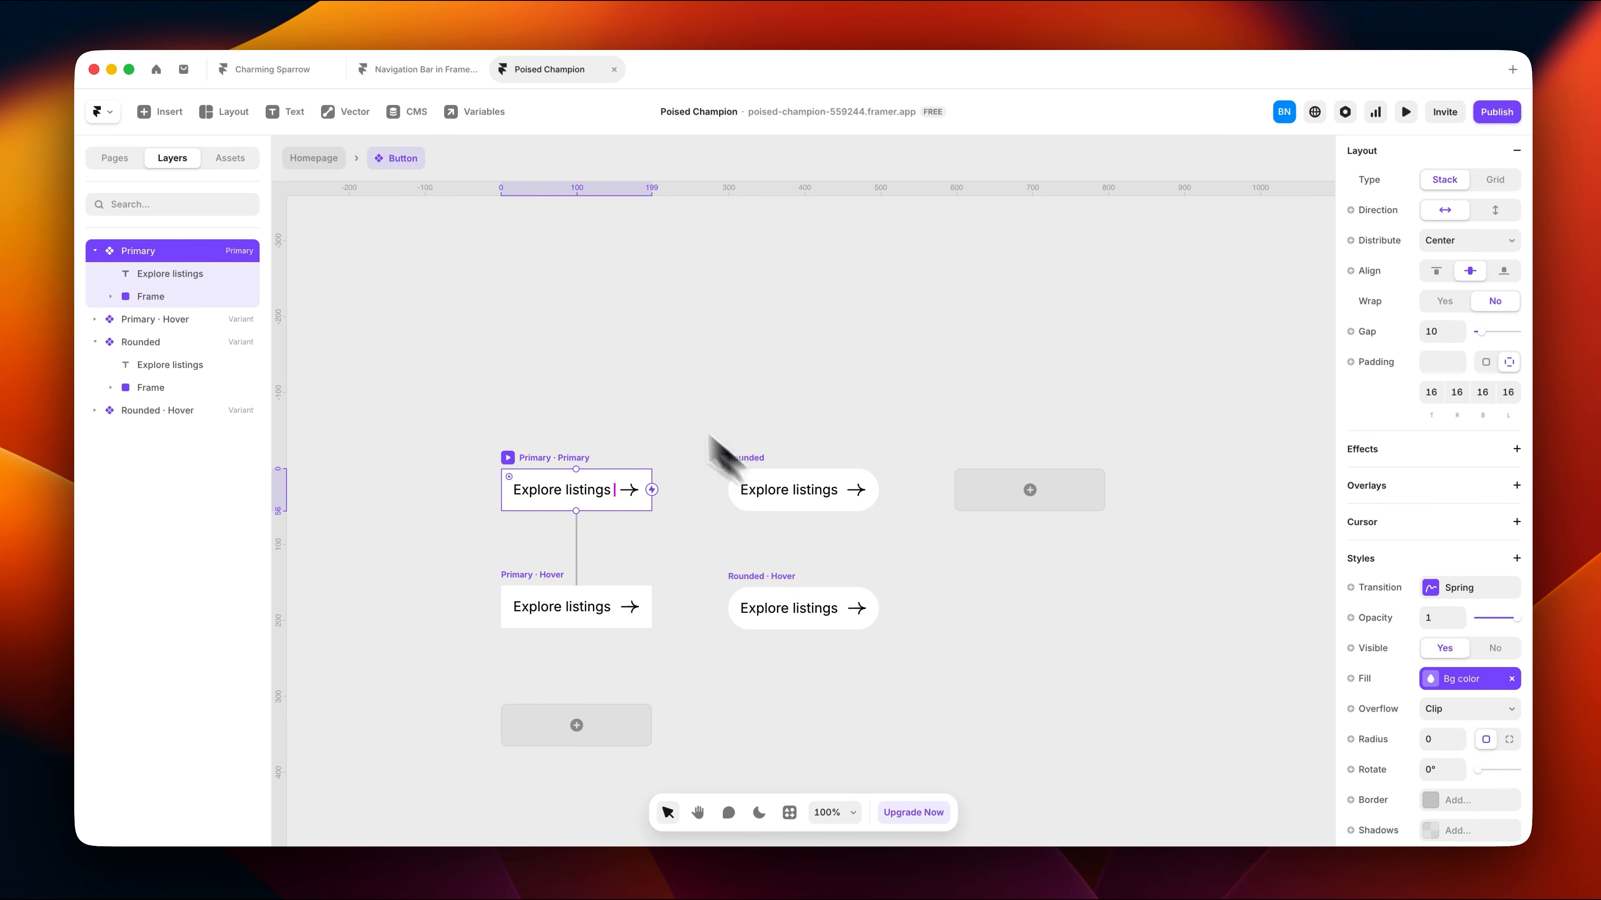
click(315, 159)
Step: Preview the complete hero stack and exit the preview
click(386, 176)
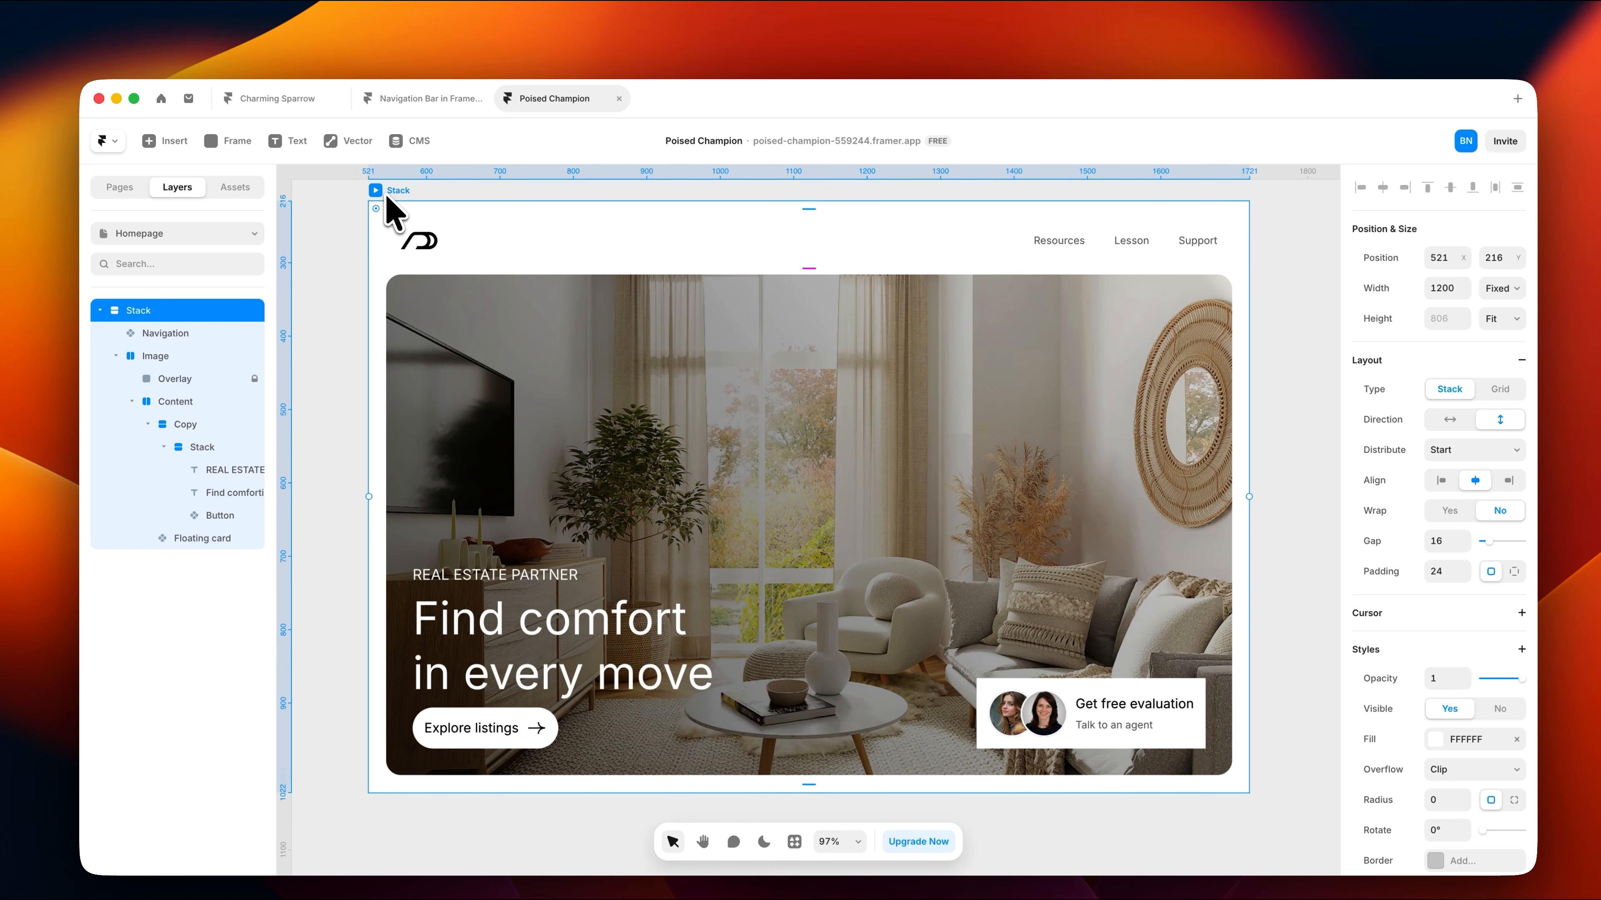
scroll(397, 228, down, 5)
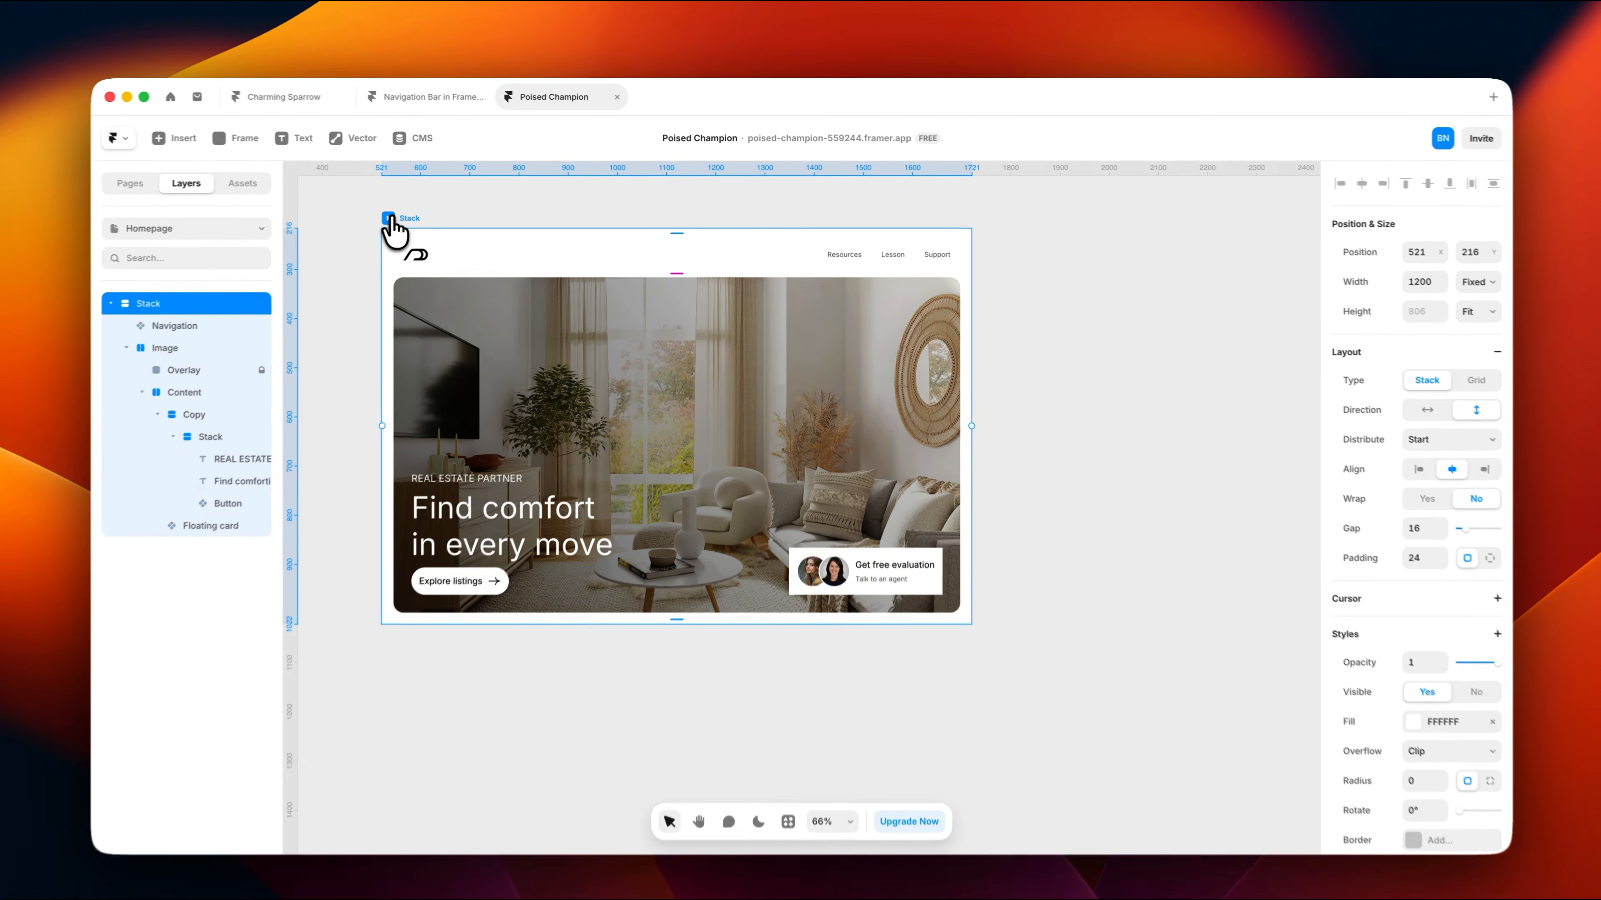
click(408, 213)
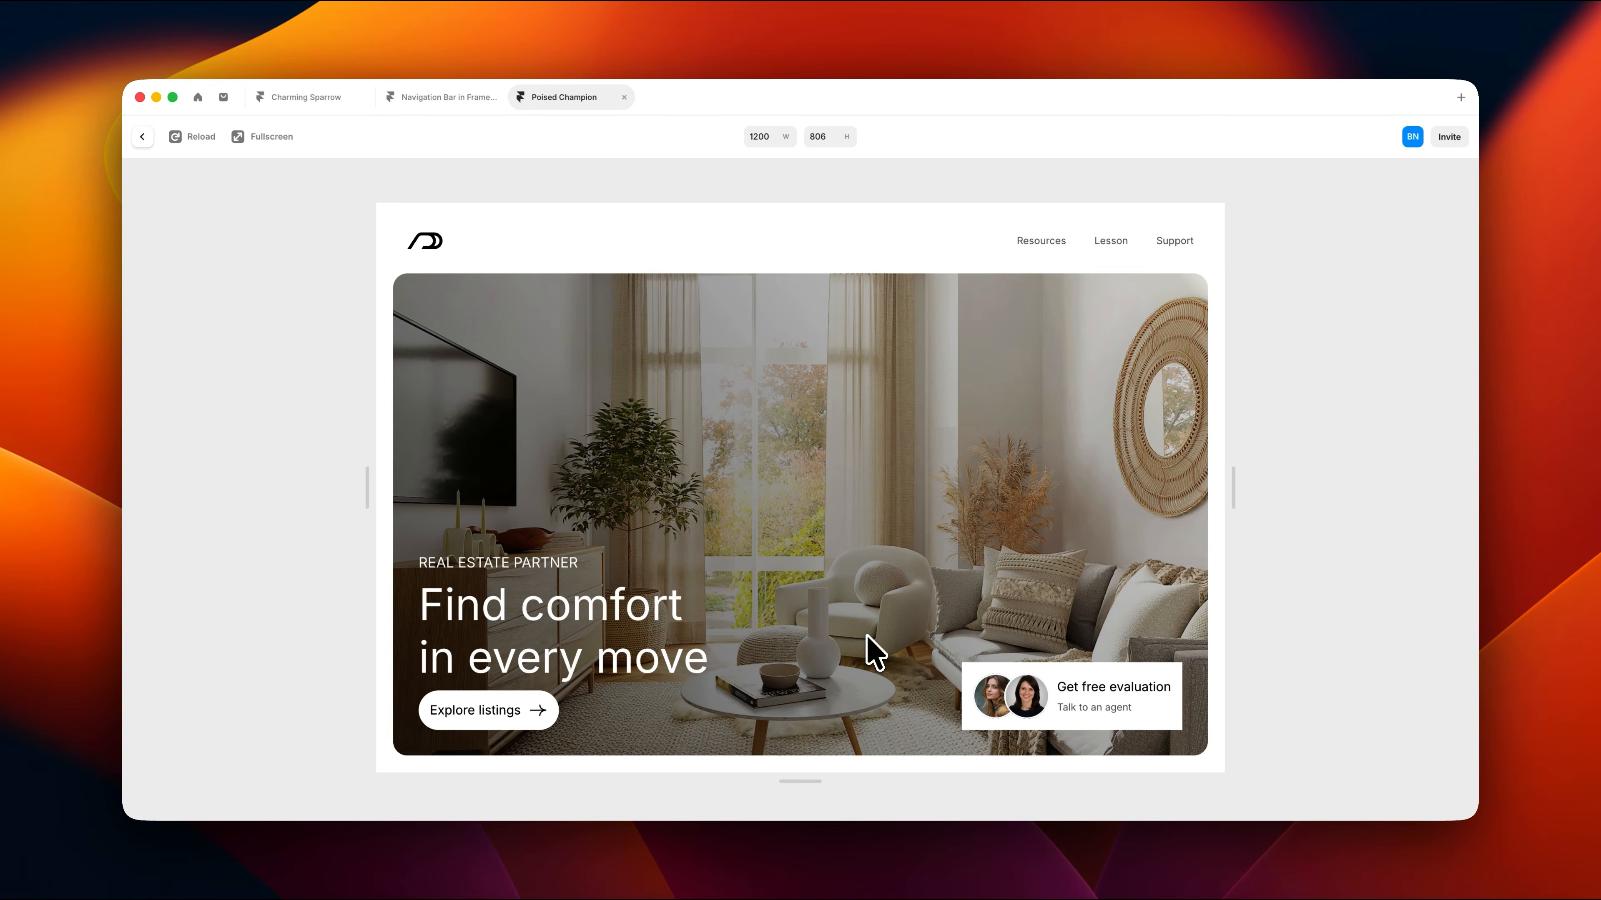
key(Escape)
Step: Switch the Explore listings button back to the Primary variant
click(474, 559)
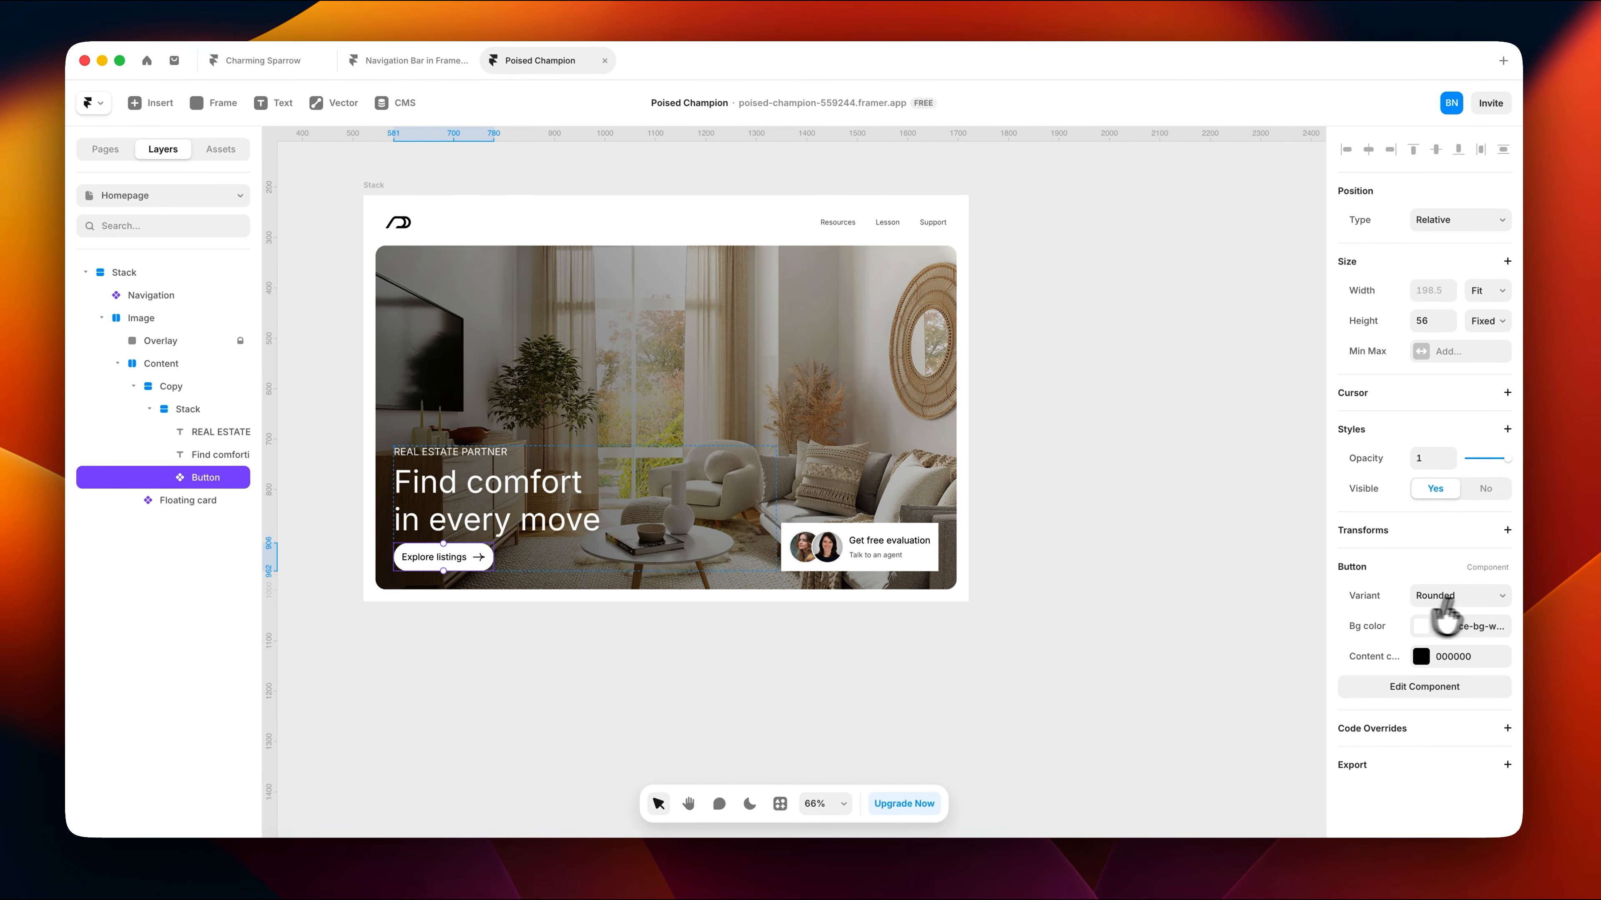
click(1443, 602)
click(1452, 589)
click(1140, 423)
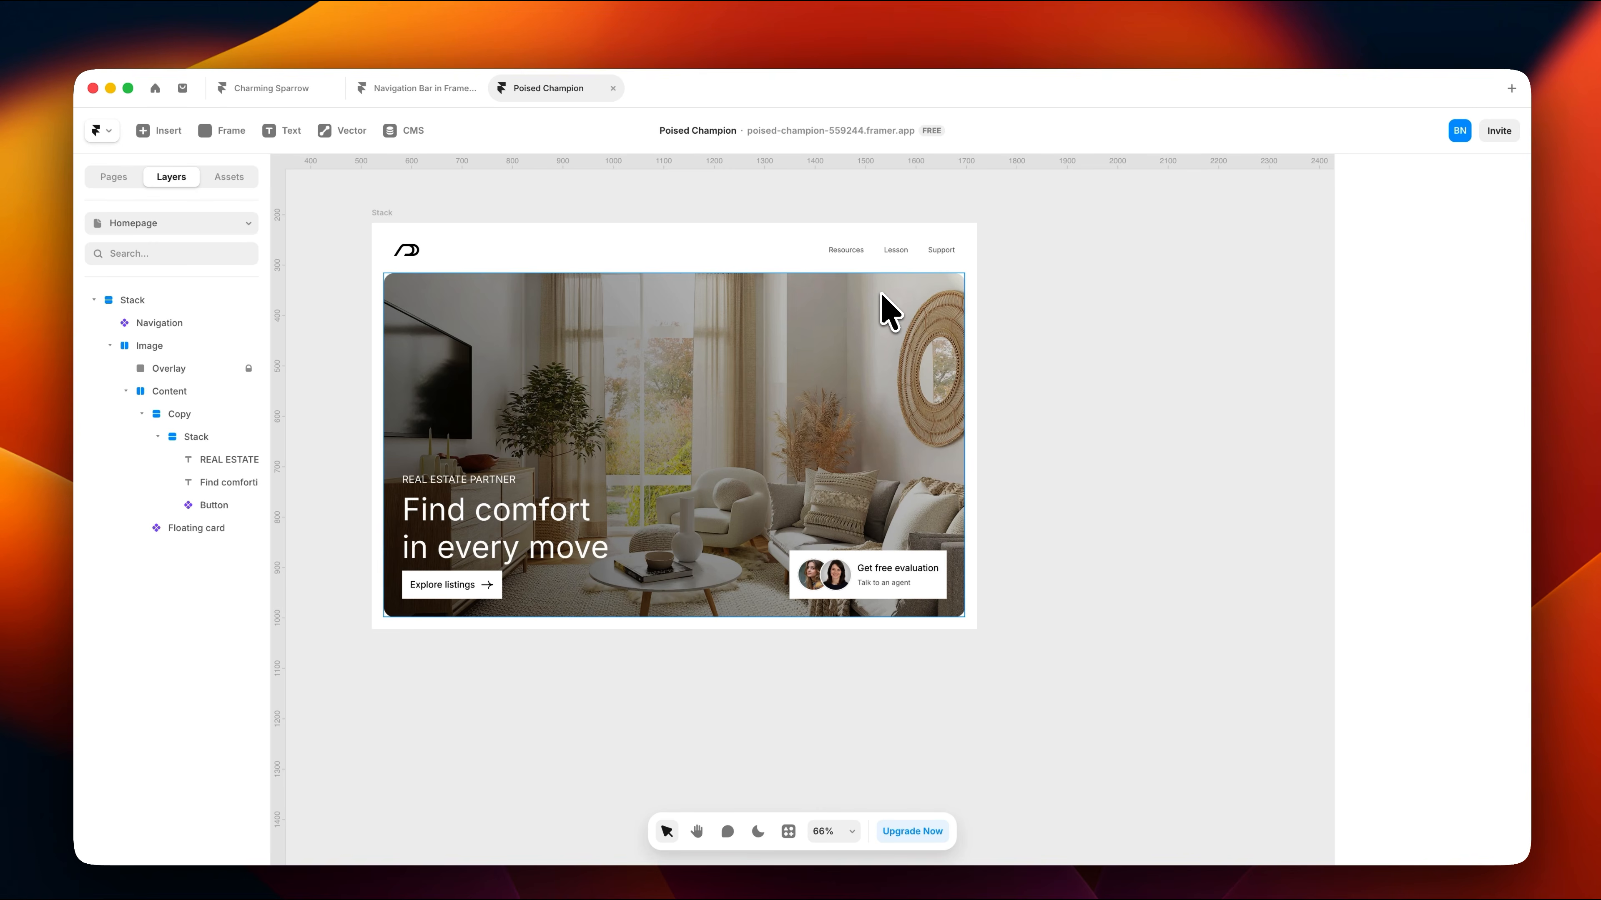
Step: Duplicate the whole hero stack and place the copy to the right of the original
click(392, 214)
drag(395, 215, 1045, 217)
scroll(893, 279, right, 10)
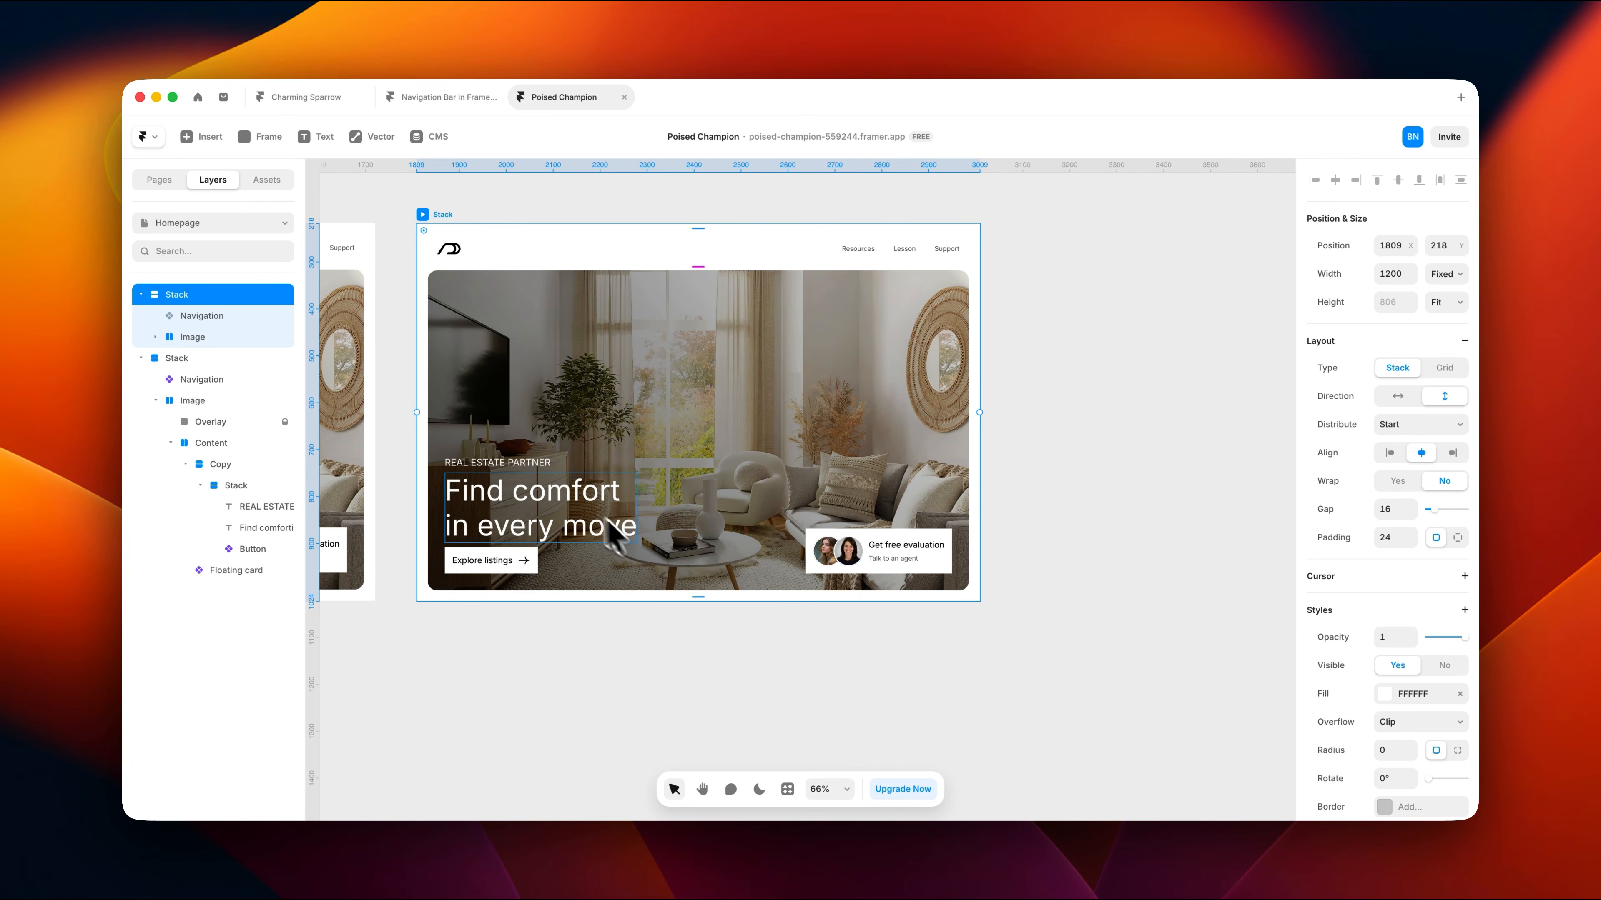
scroll(751, 381, left, 5)
scroll(751, 381, down, 2)
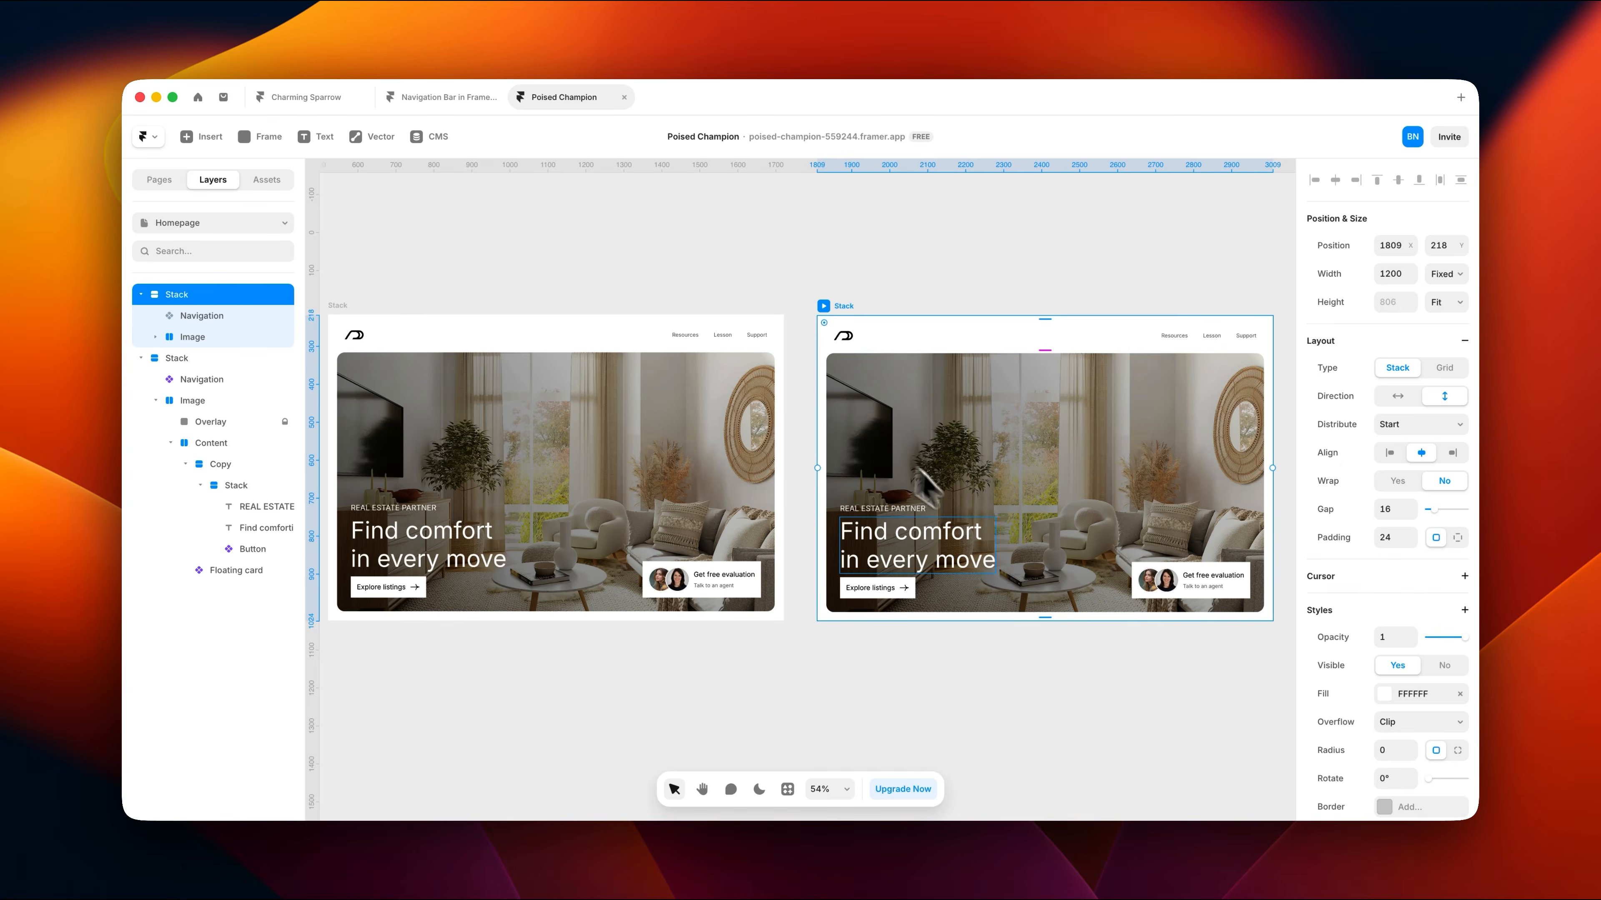
Step: In the duplicated hero, set the copy stack's alignment to center and center the heading text
super+click(1048, 538)
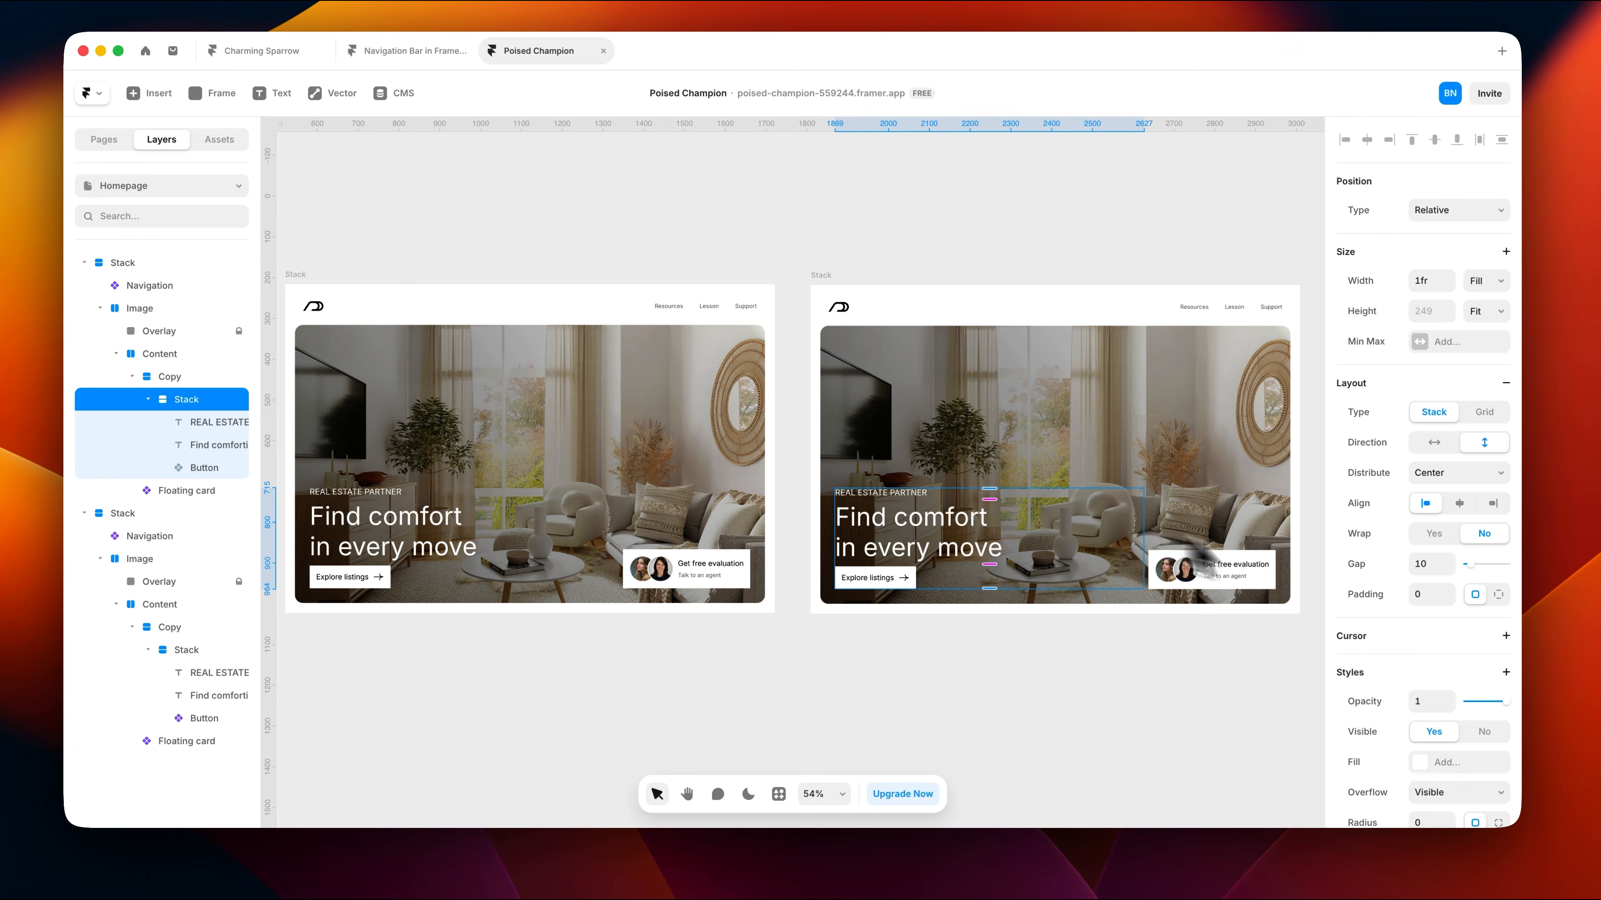
click(1459, 502)
click(1071, 545)
click(1446, 708)
Step: Move the duplicate's floating card into its copy stack, below the Explore listings button
click(1264, 571)
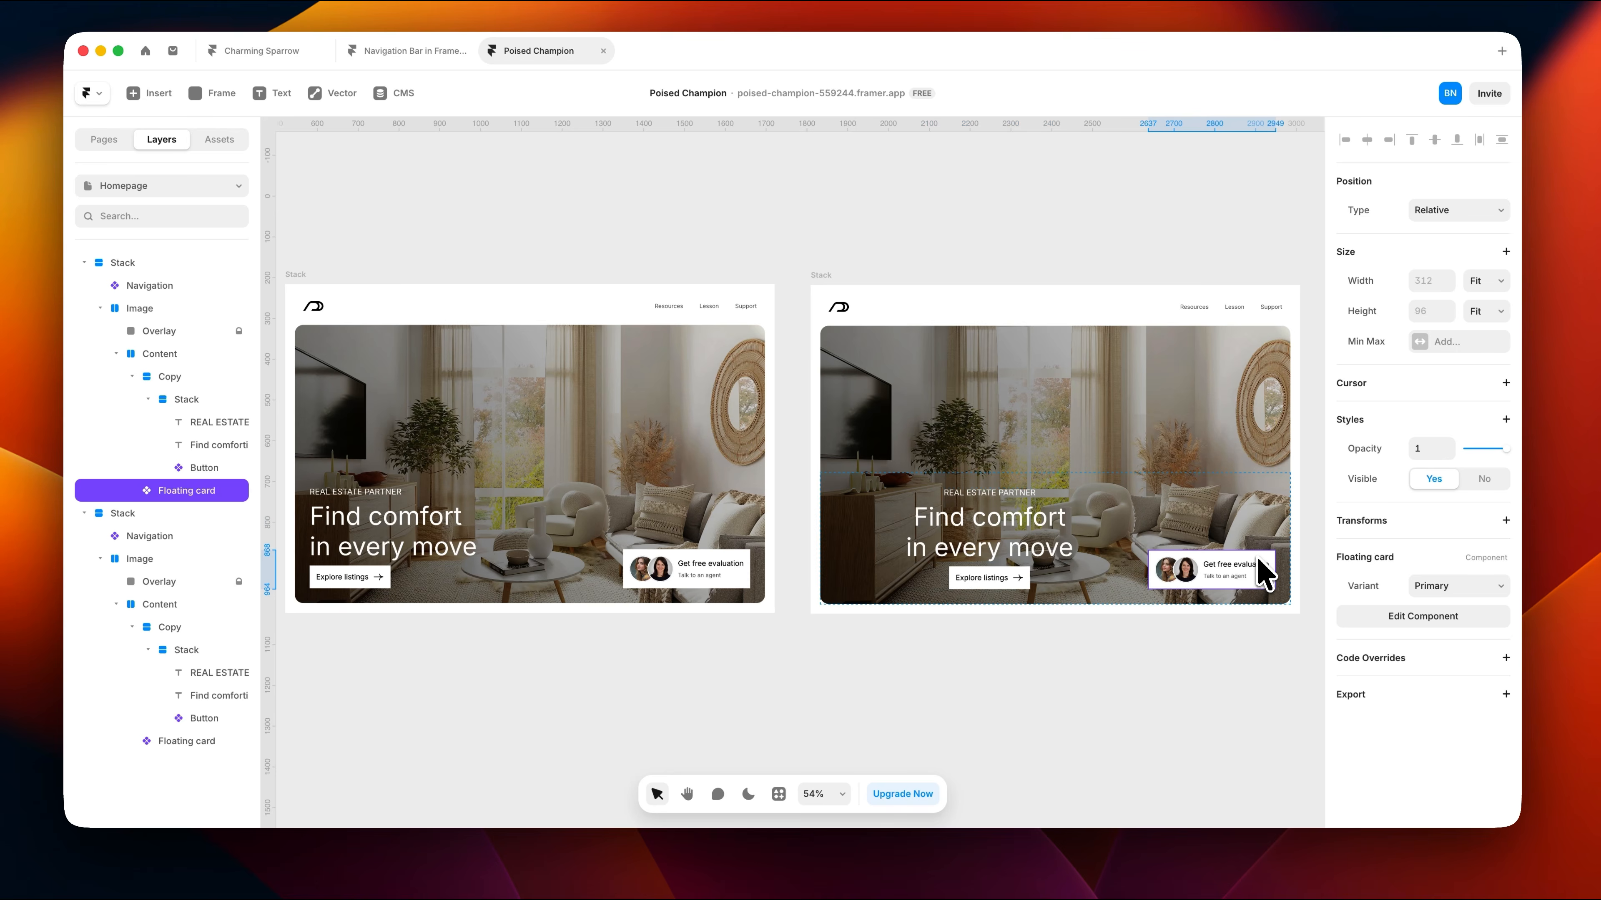
key(Delete)
click(1197, 566)
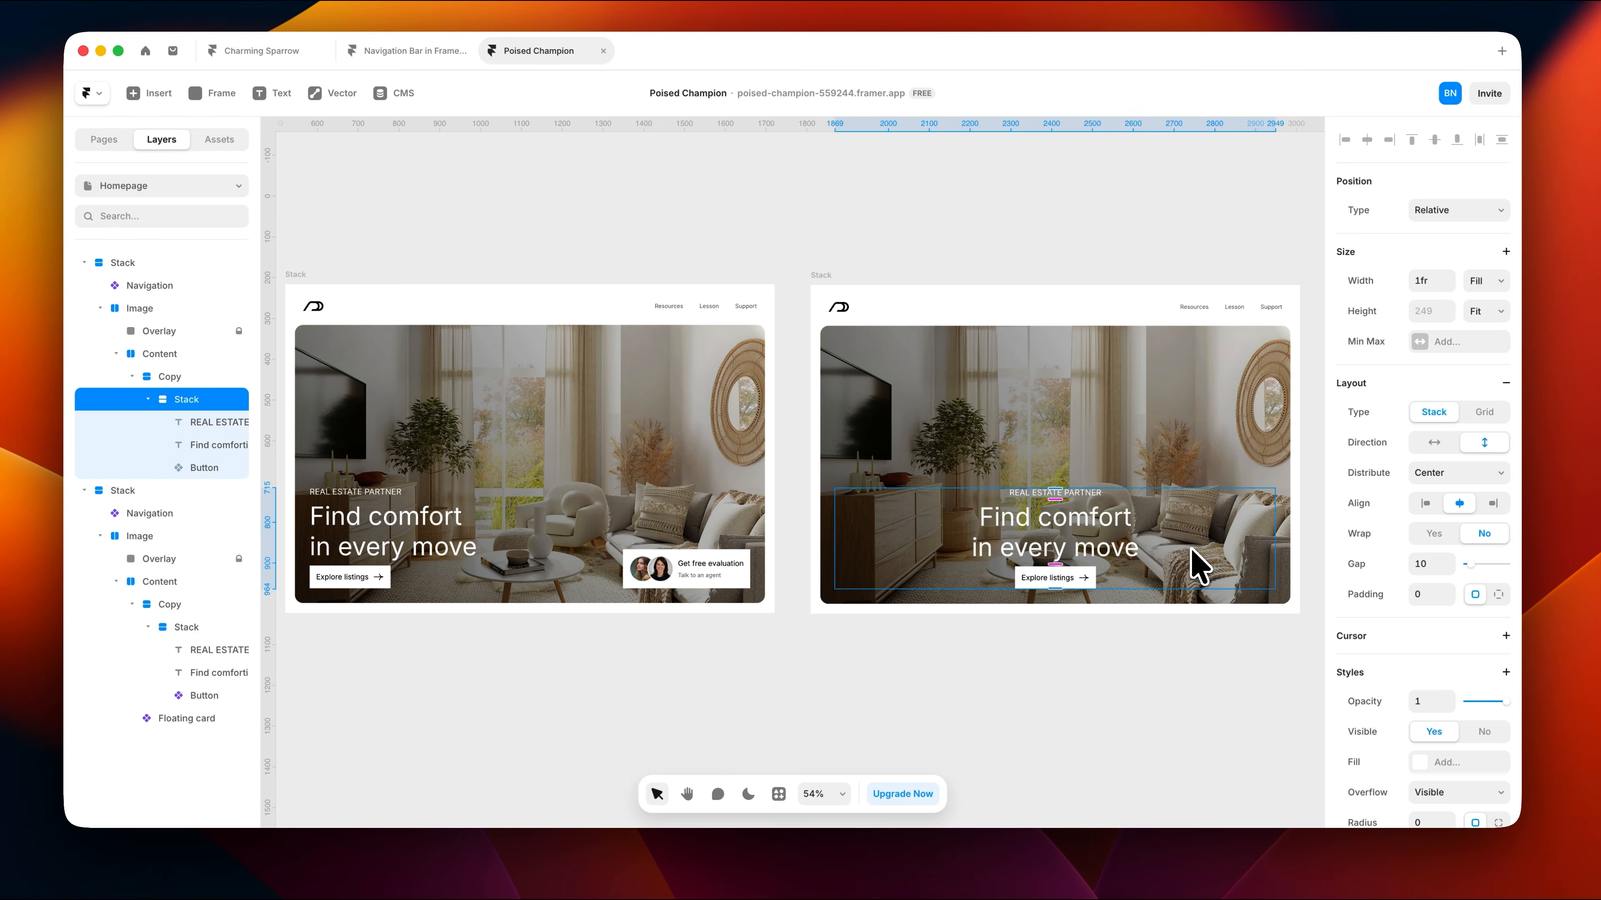
key(super+v)
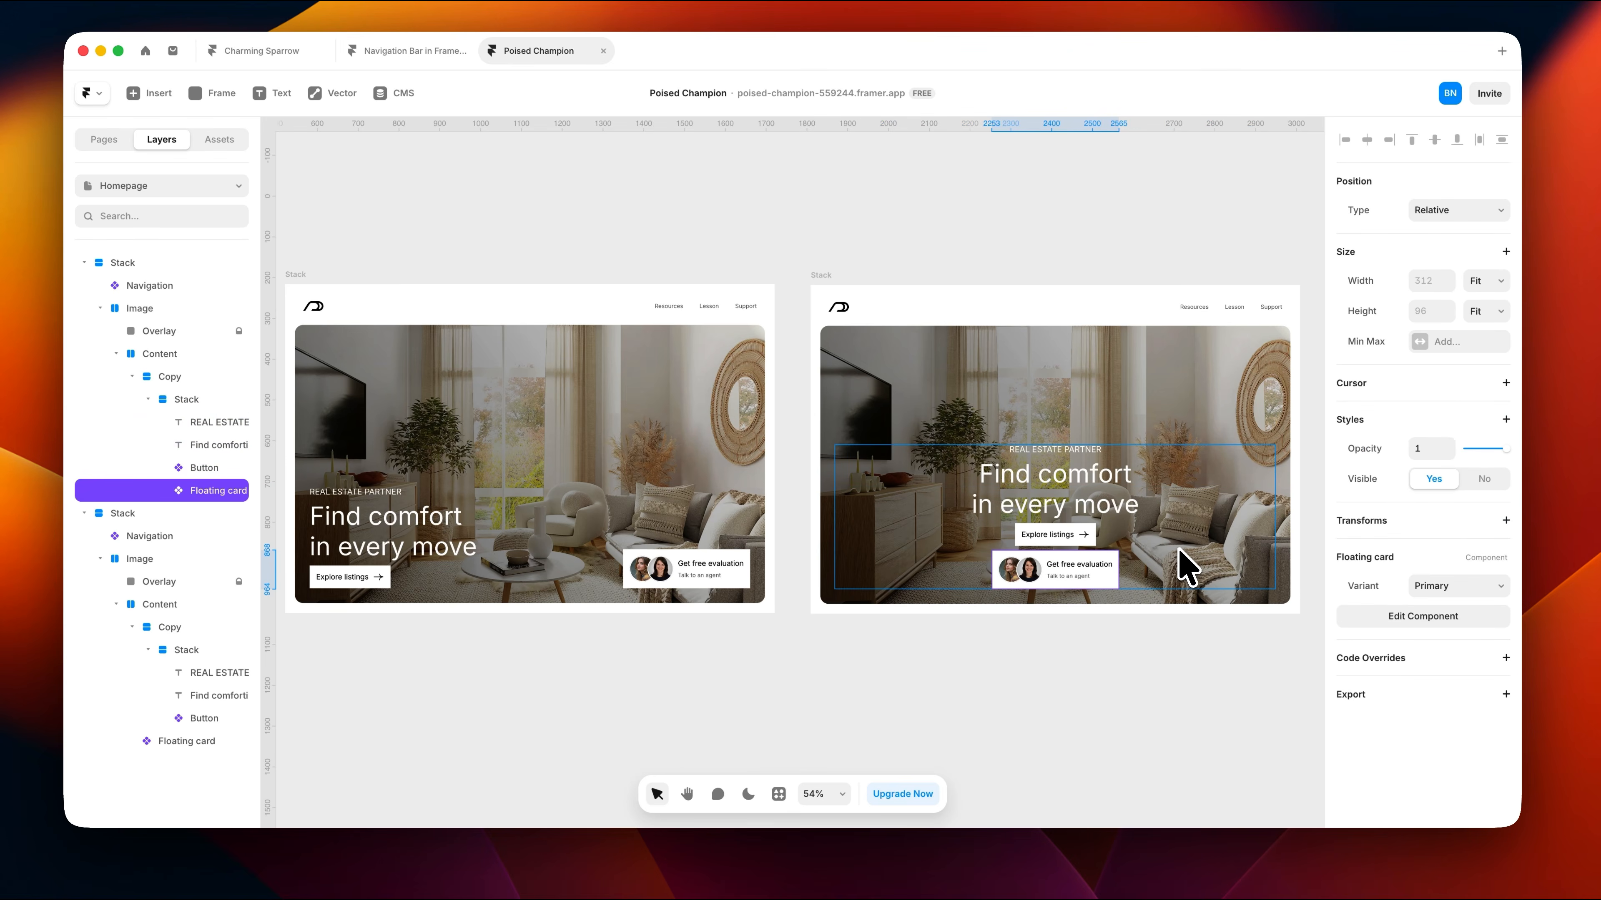
Step: Switch the duplicate's floating card to the Secondary variant and group it with the Explore listings button in a horizontal stack
click(1443, 588)
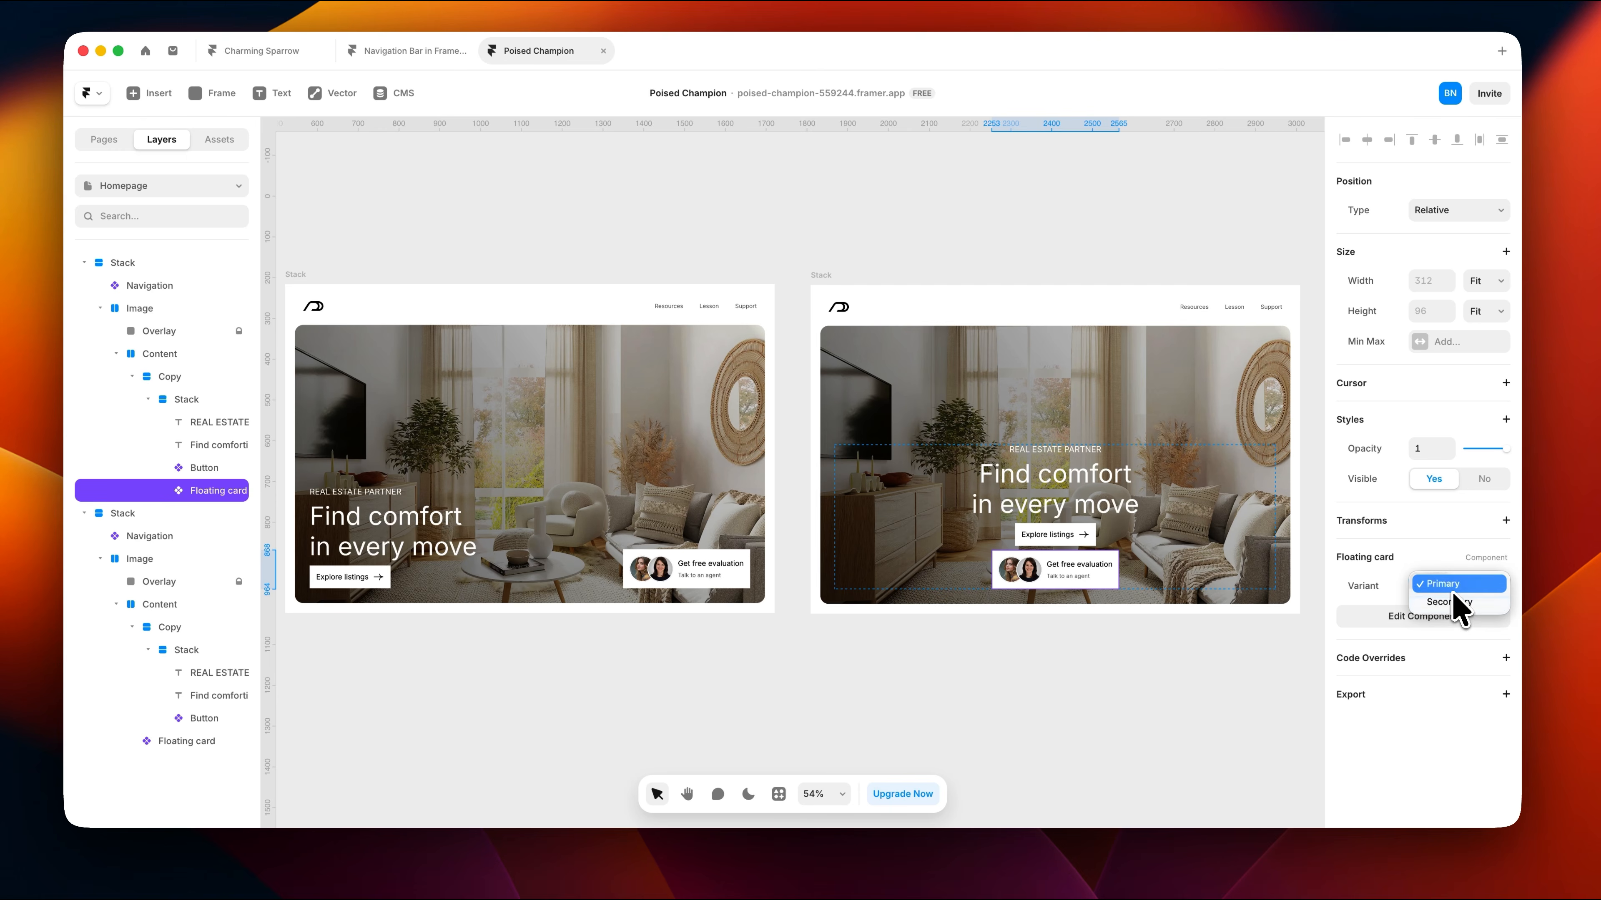
click(1450, 602)
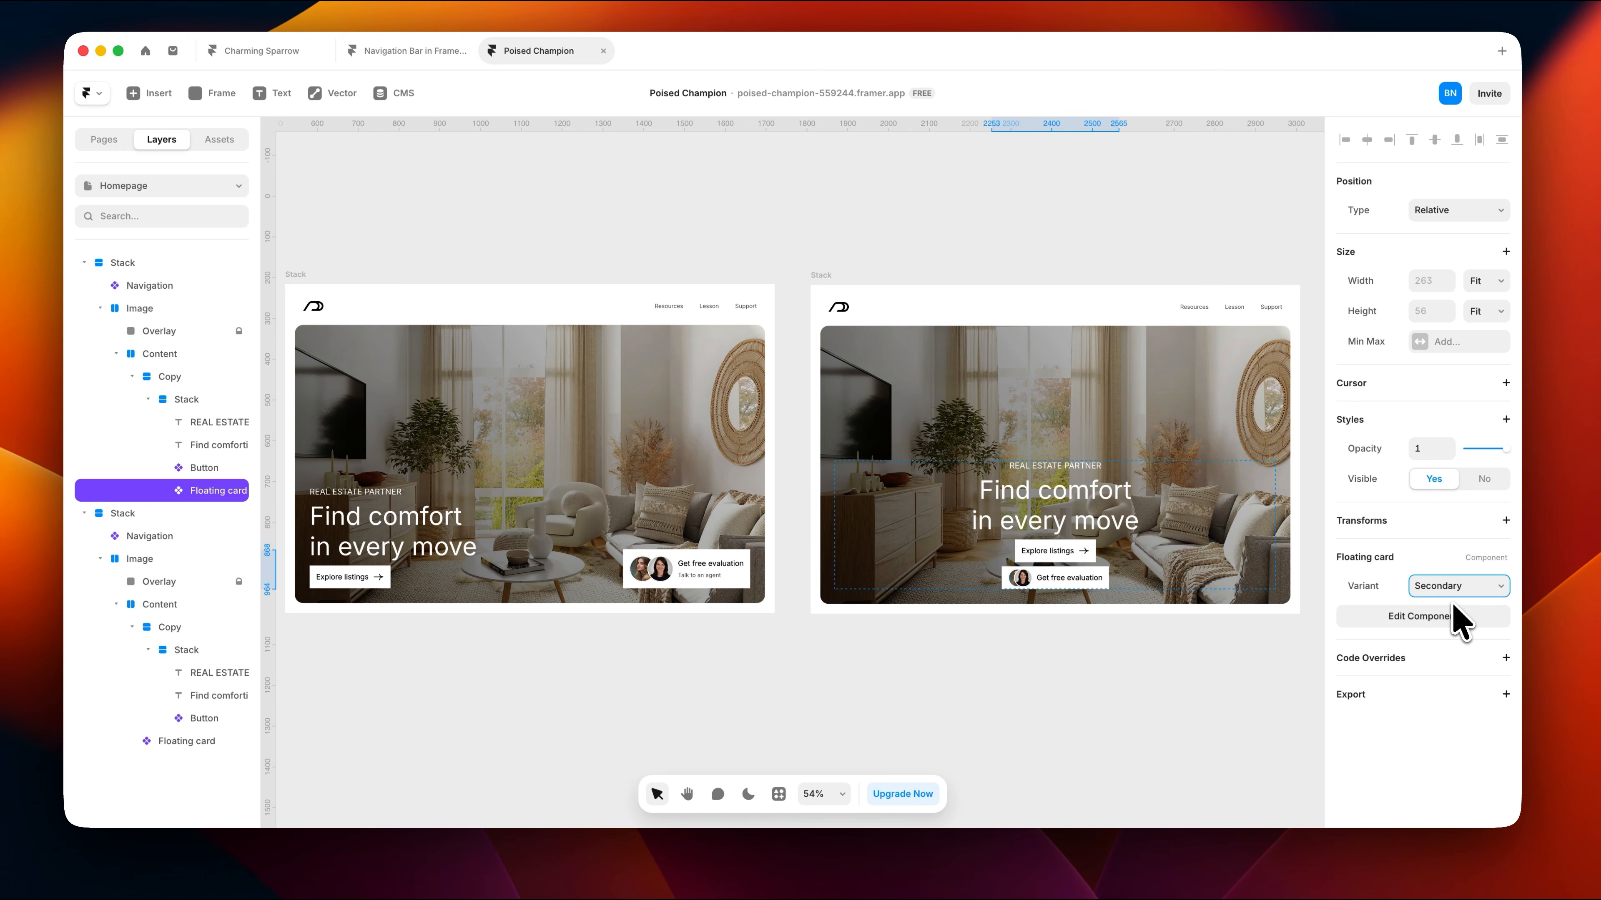
click(1081, 563)
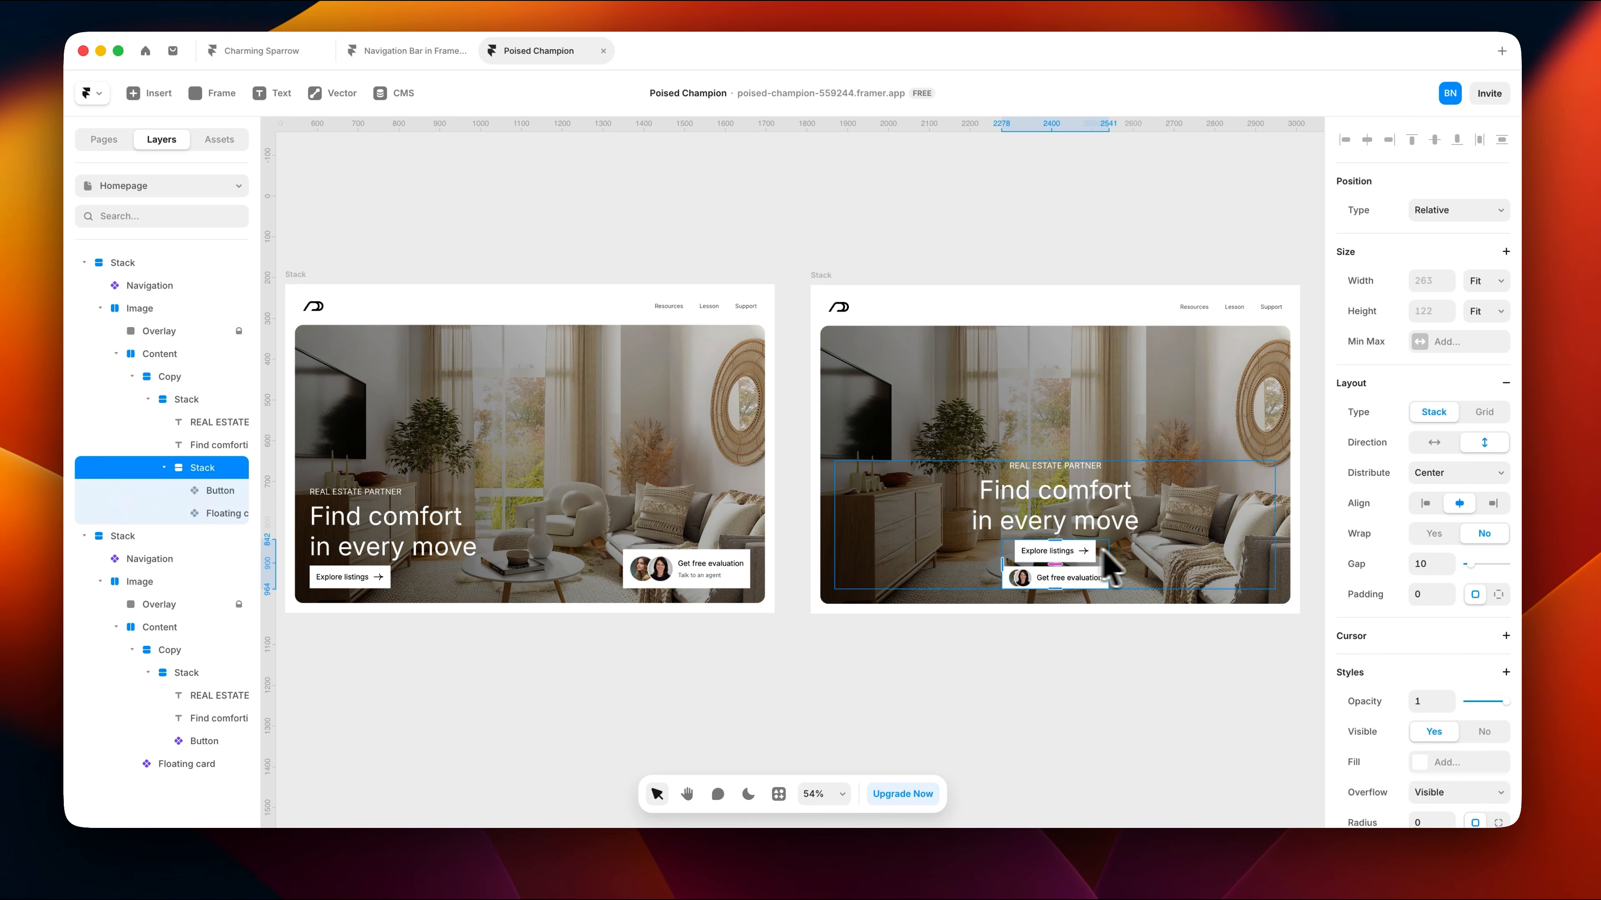
click(1426, 446)
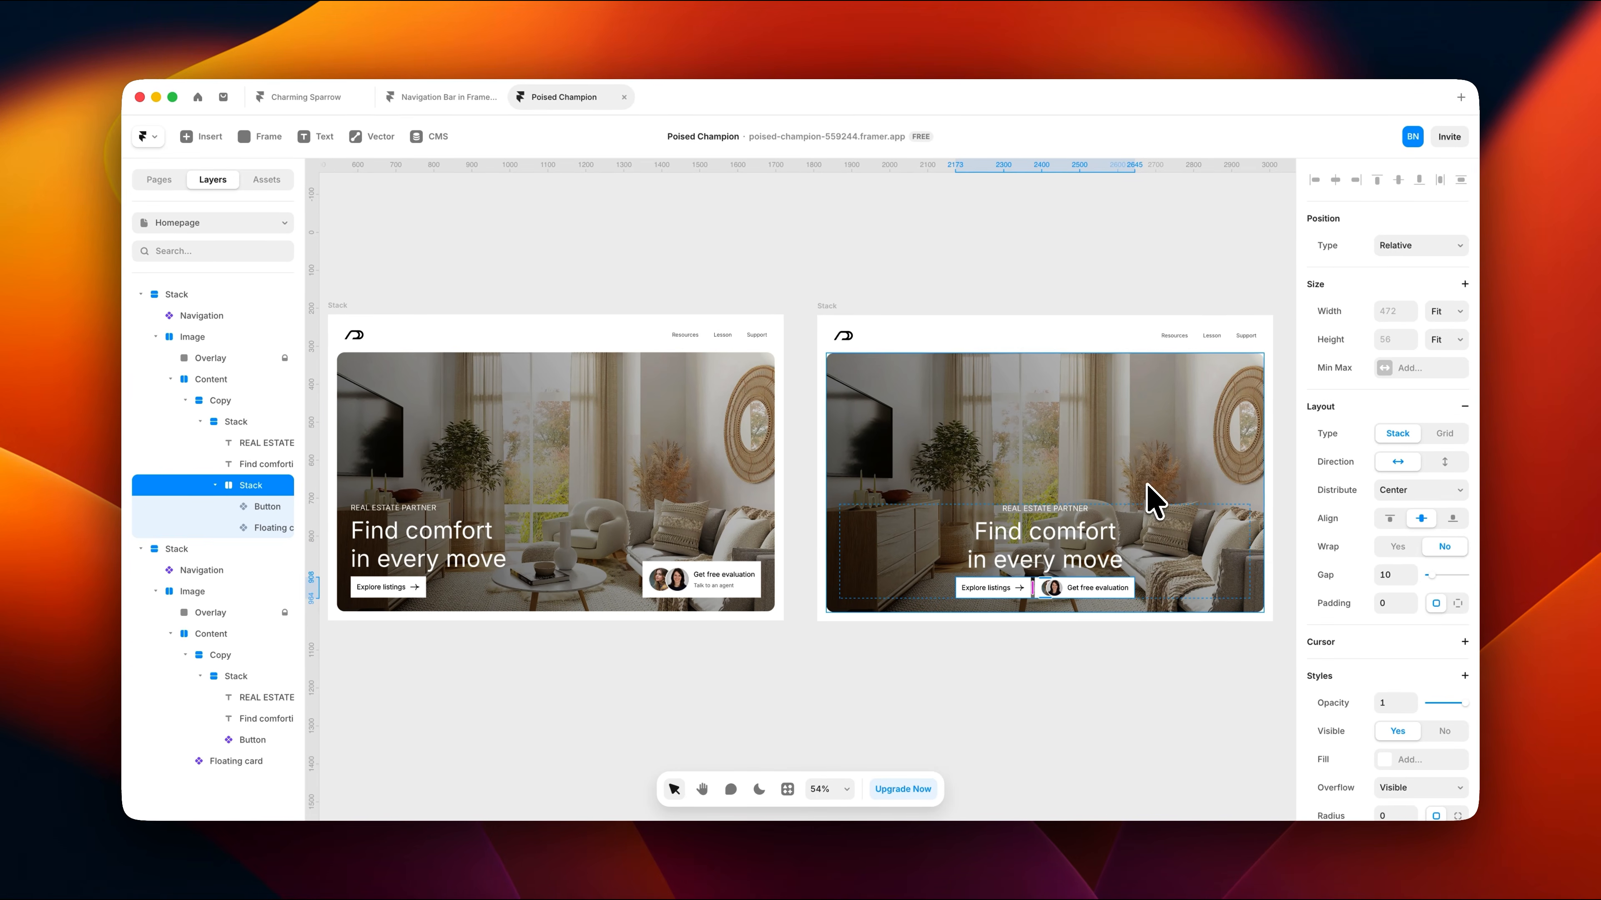
Step: Align the contents of the duplicate's Image stack to the vertical center
click(1168, 479)
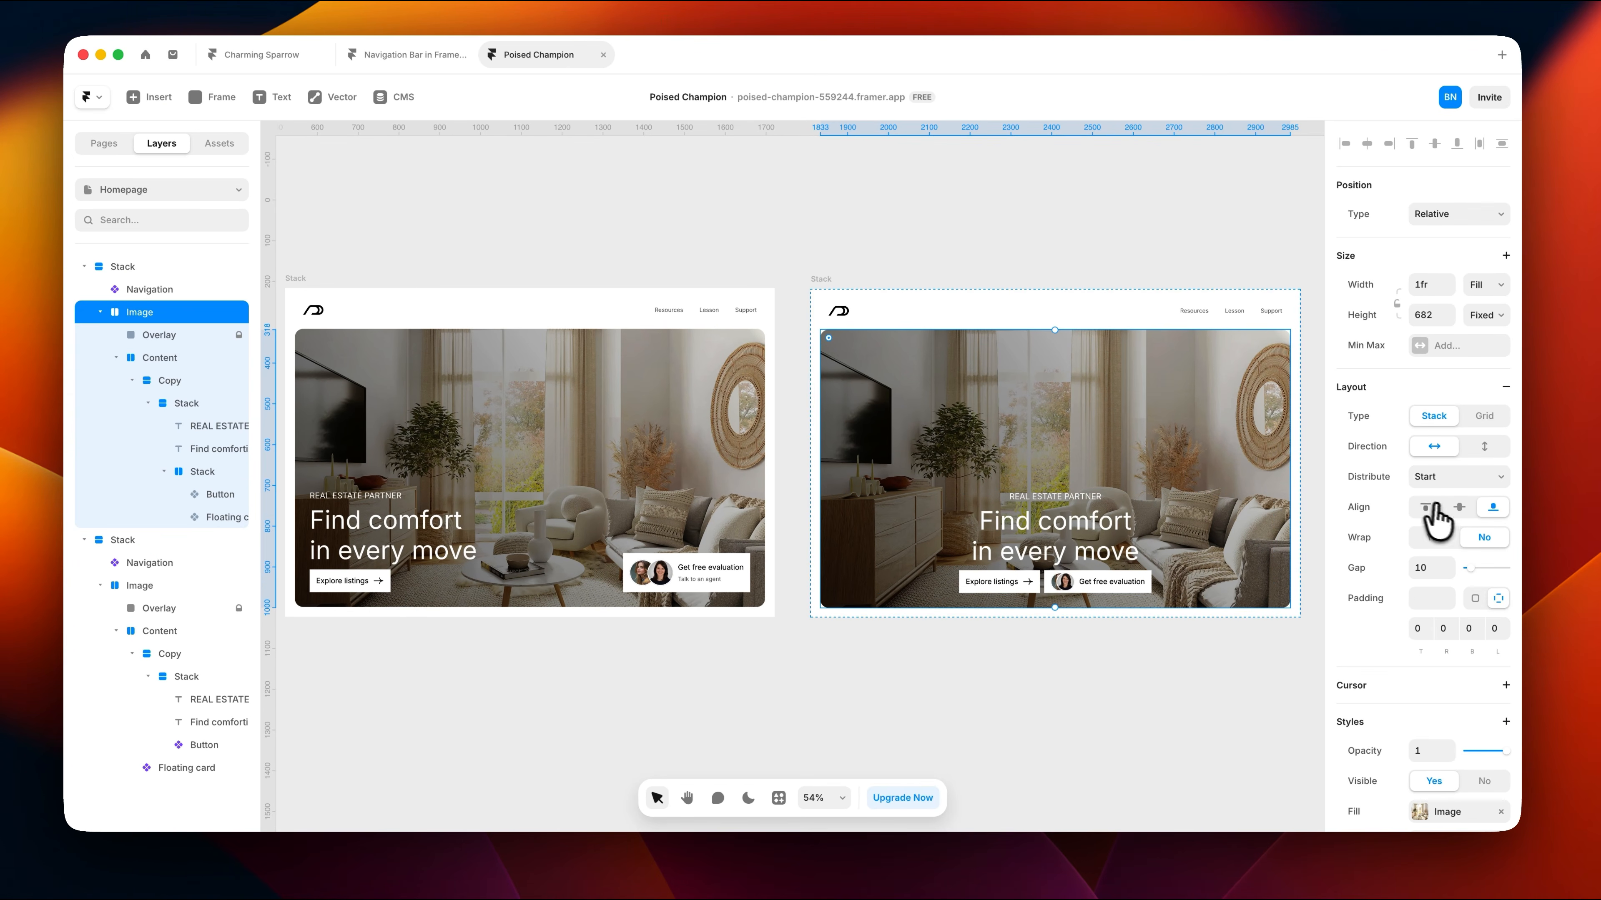
click(1458, 508)
click(1069, 655)
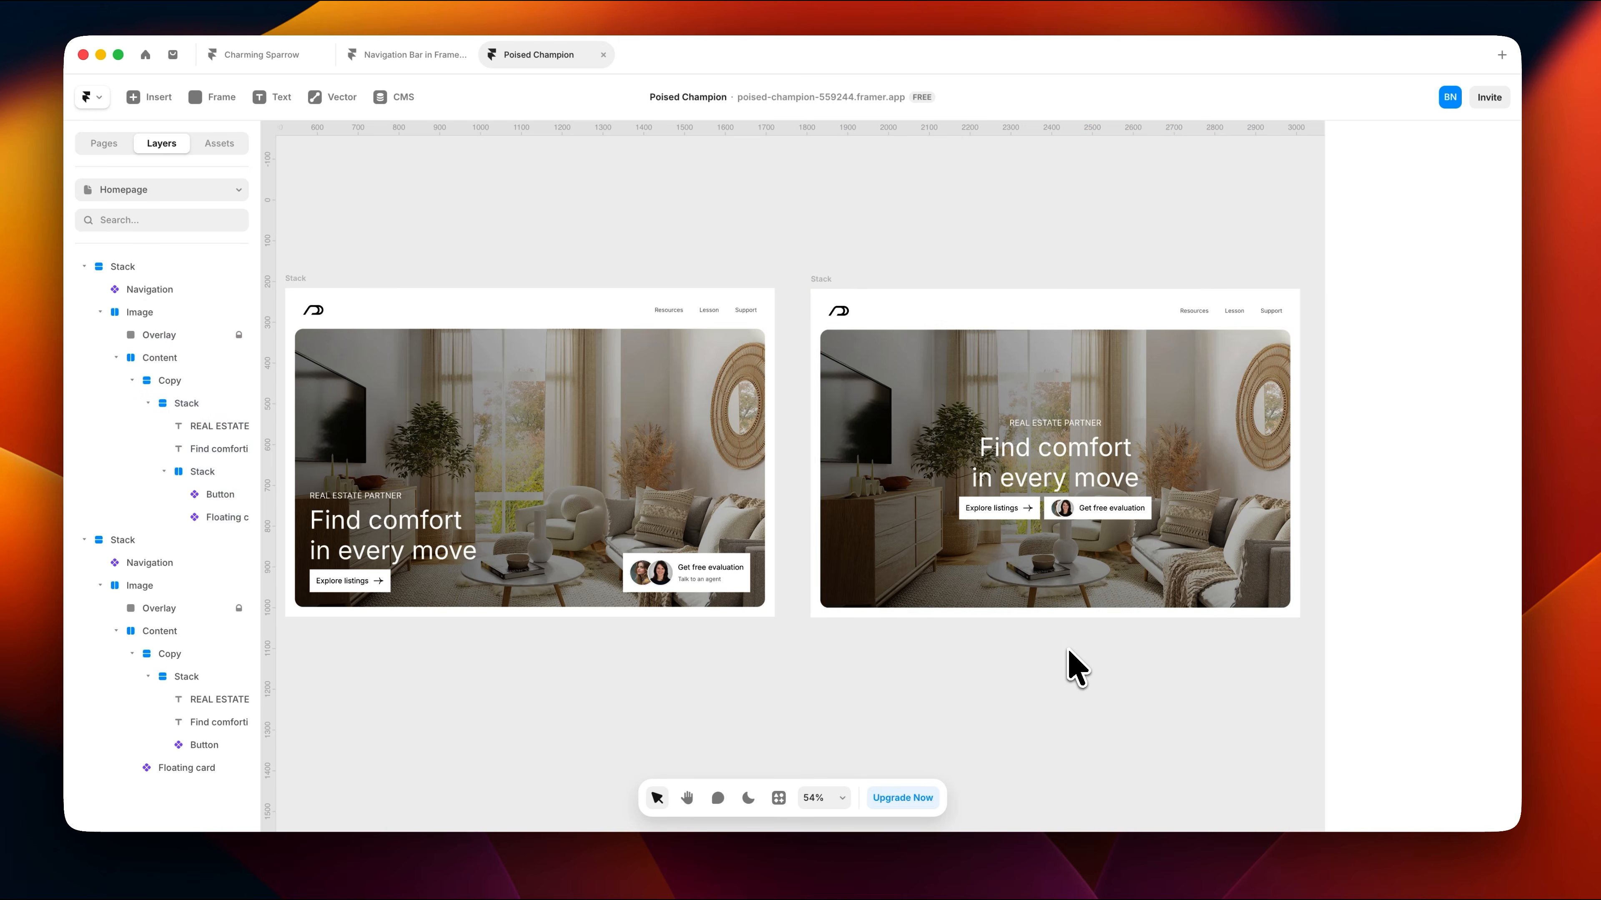
Step: Duplicate the centered hero stack and place the copy to its right
scroll(1069, 653, right, 5)
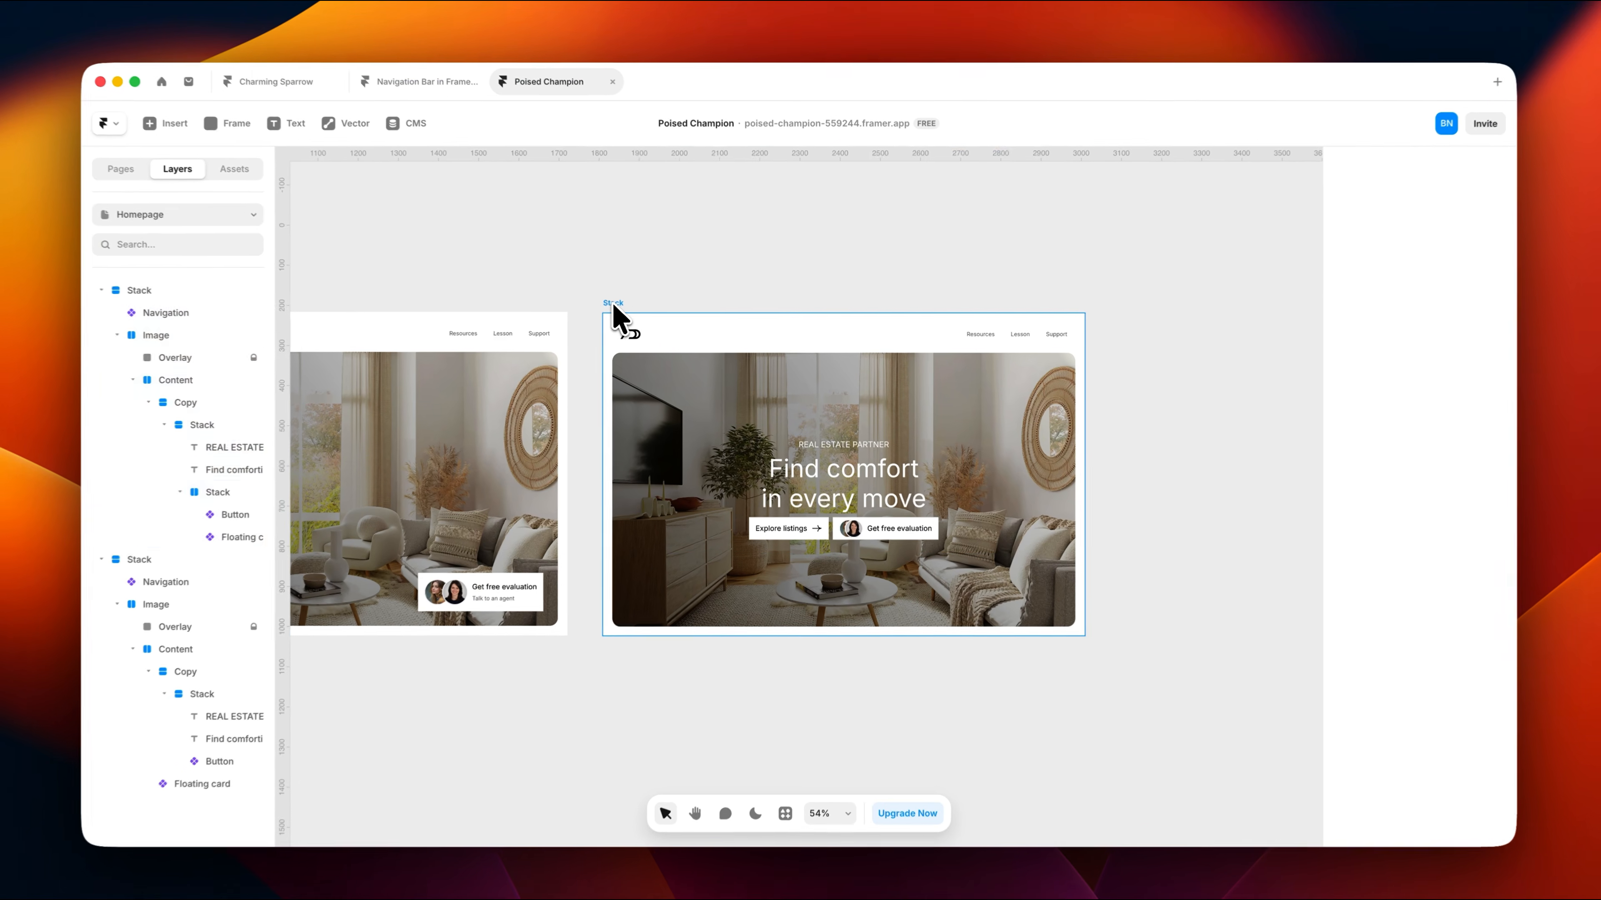
click(622, 309)
drag(622, 309, 1169, 315)
scroll(929, 436, right, 10)
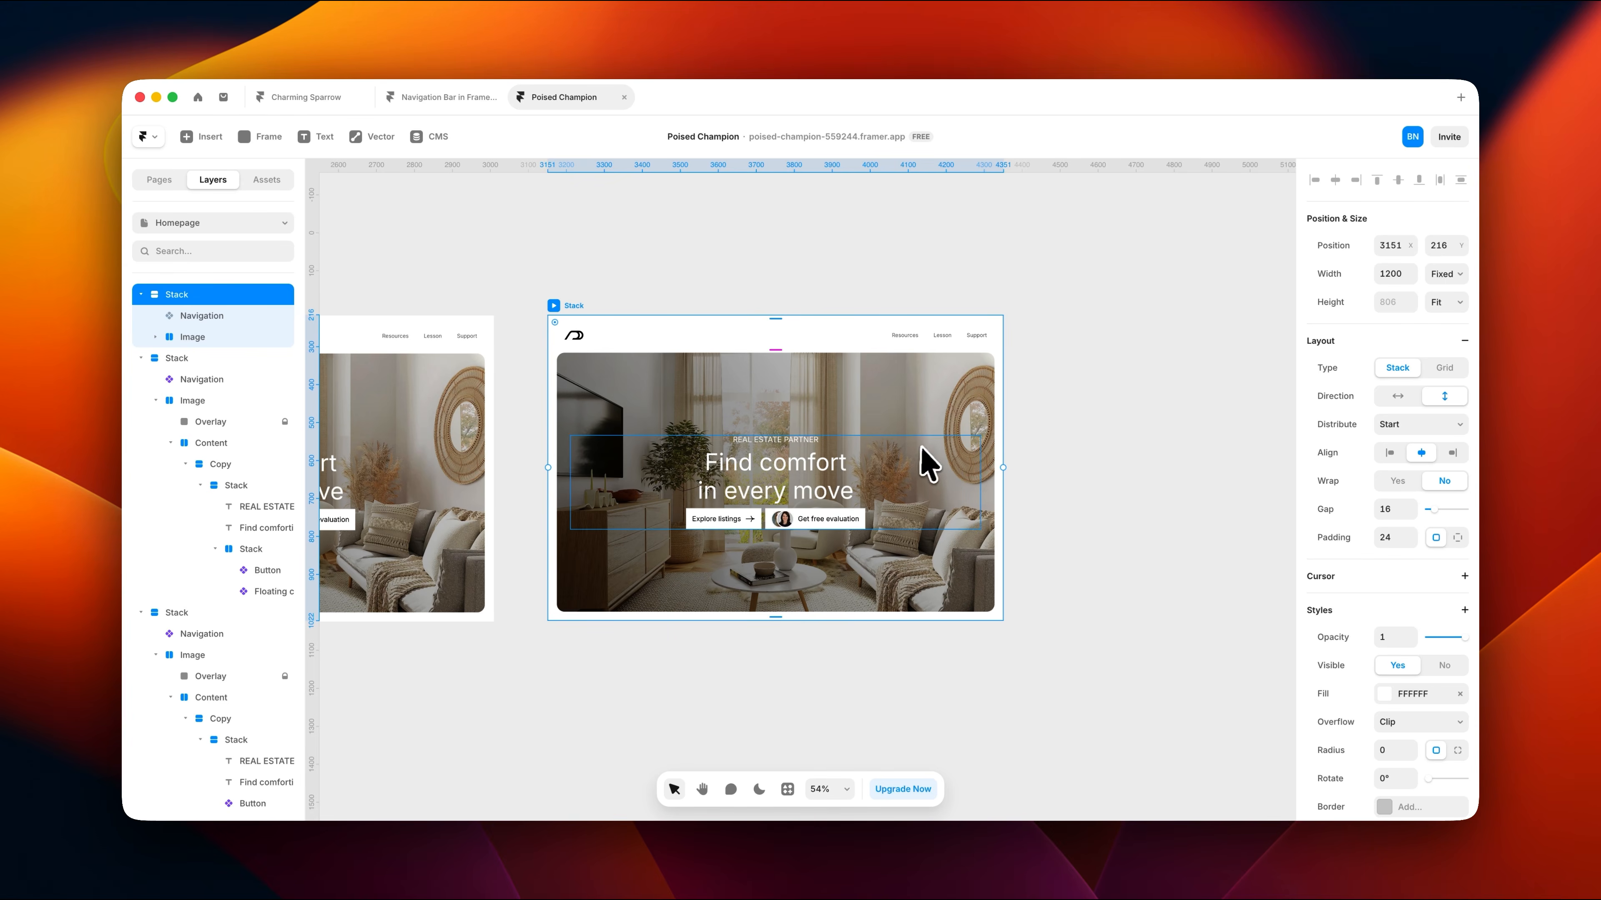
Step: Remove the stack layout from the third hero and narrow its image from the left edge to about 641 px wide
click(1464, 340)
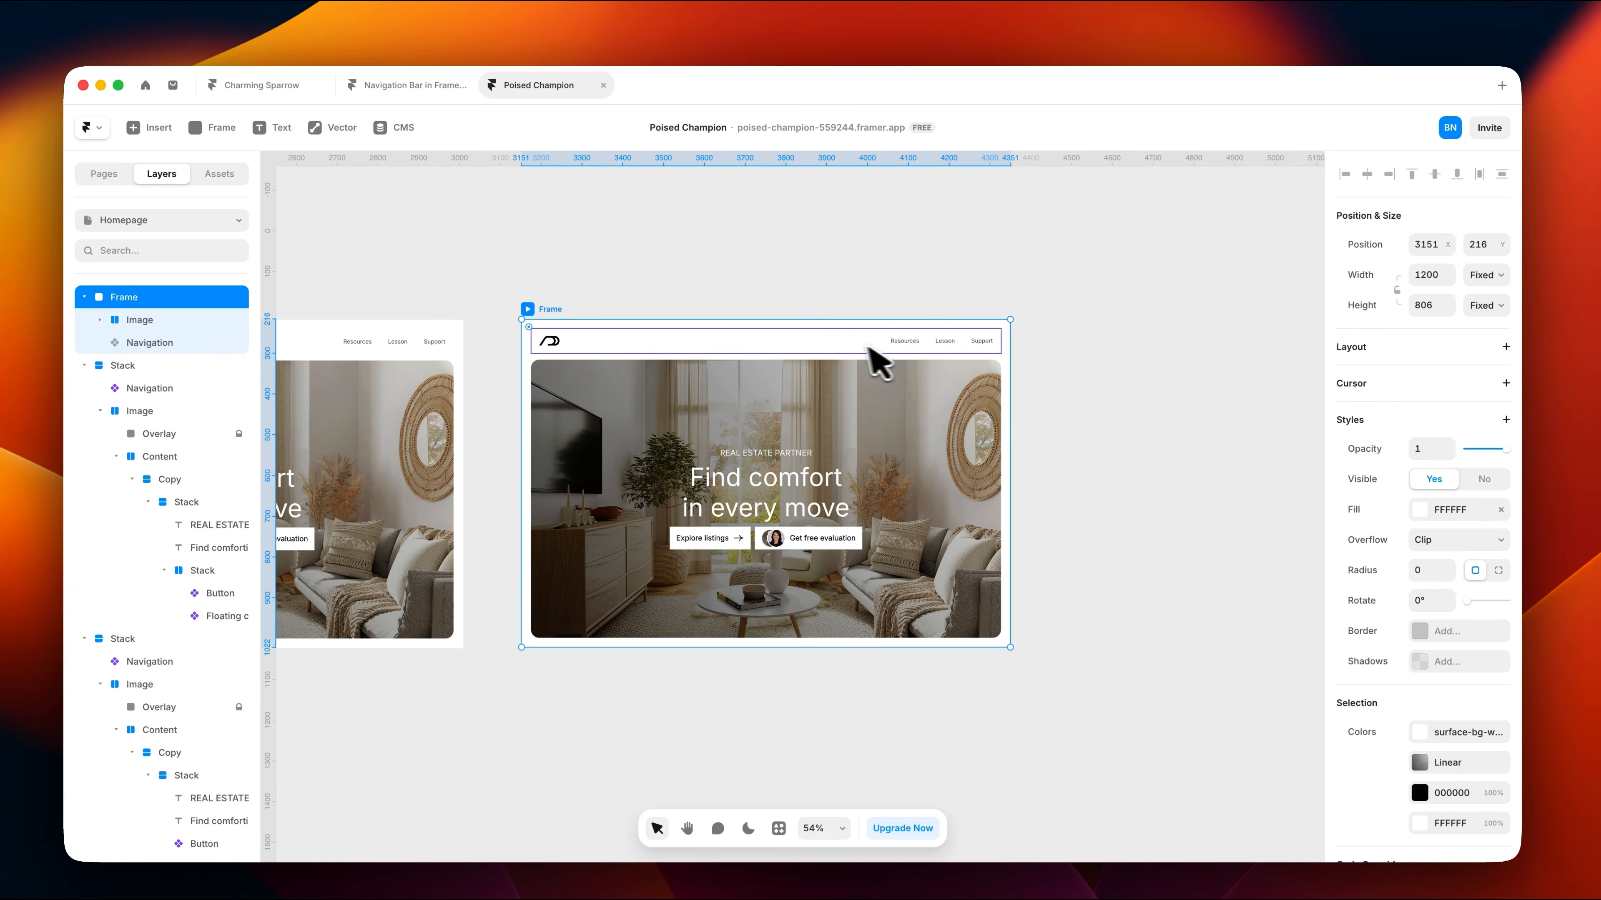
click(864, 383)
drag(539, 434, 747, 433)
Step: Move the copy stack out onto the canvas below the frame and delete the empty content containers left inside the image
drag(877, 433, 631, 689)
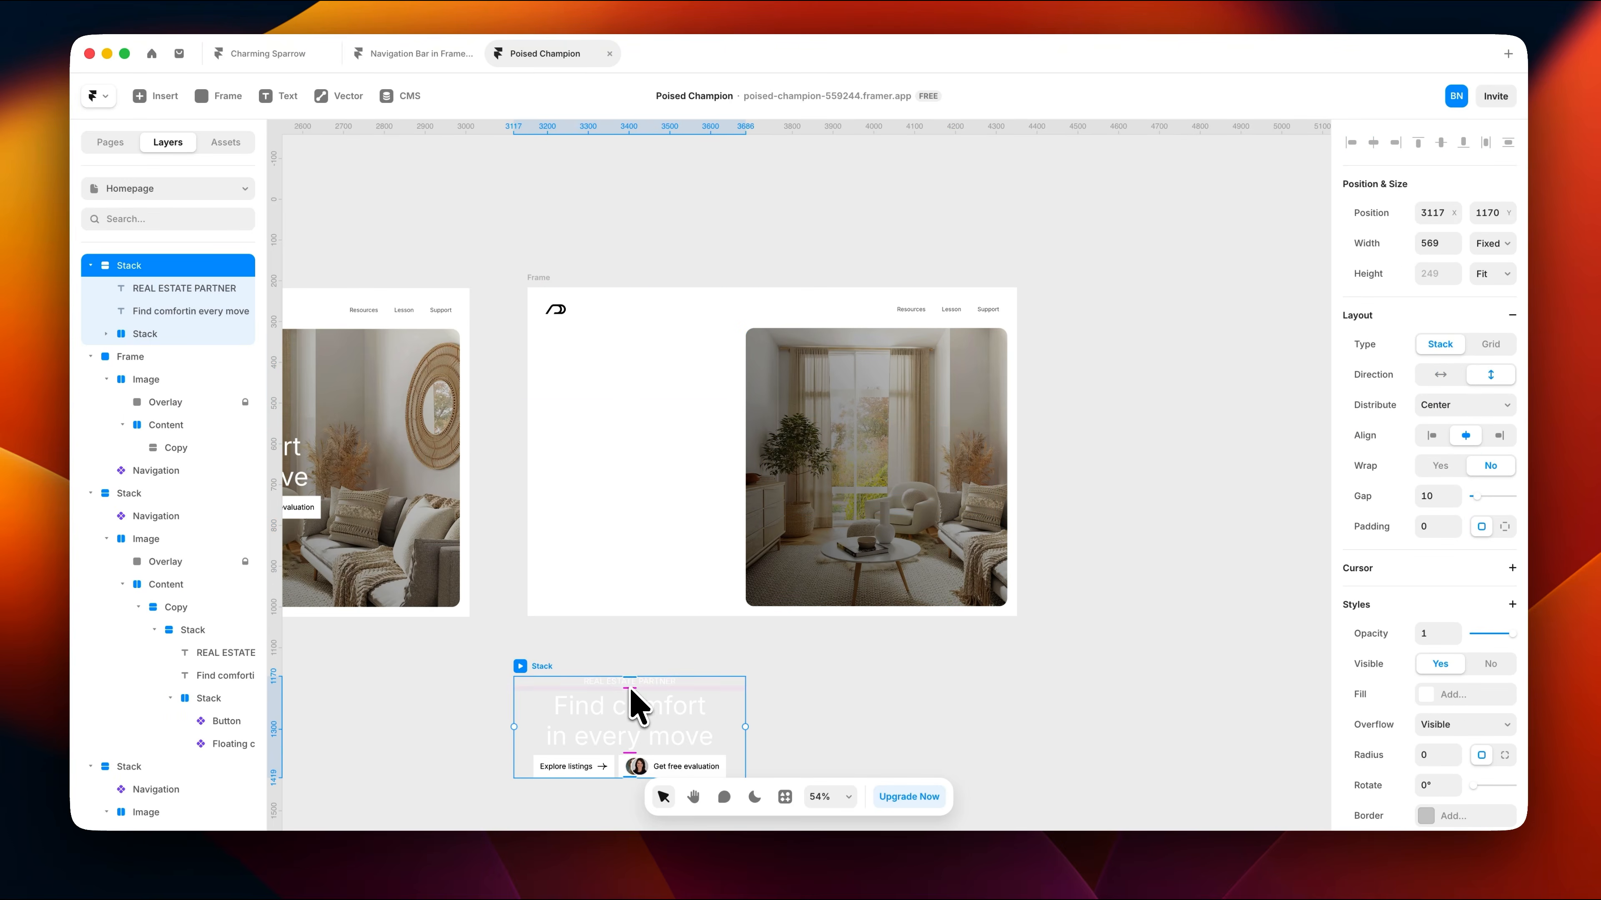
super+click(848, 490)
super+click(925, 410)
key(Delete)
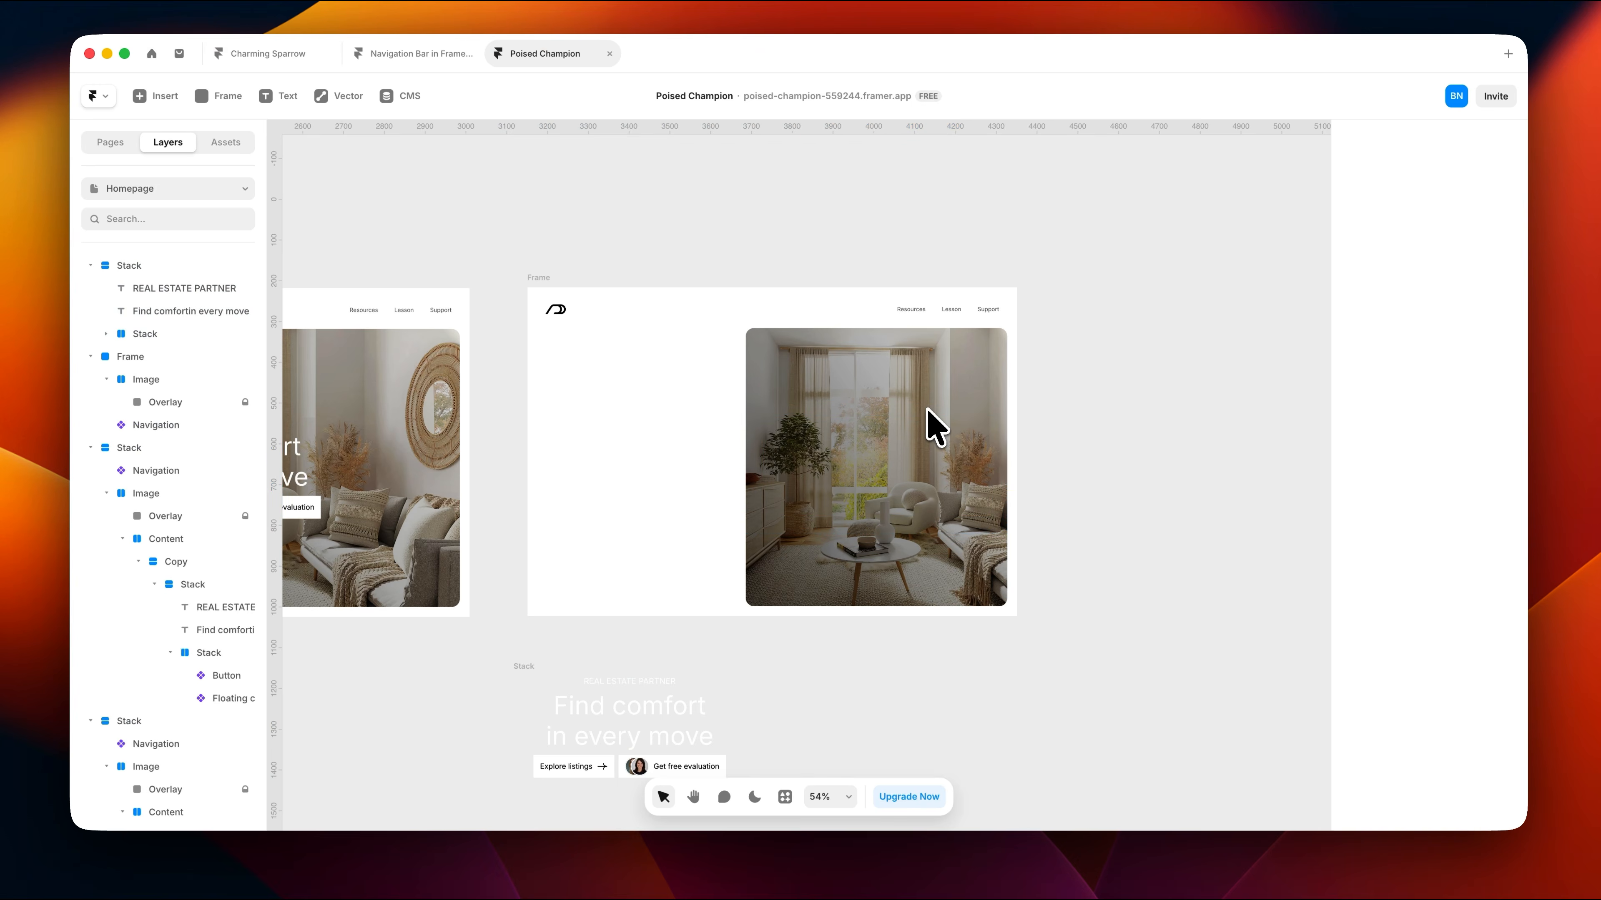
Step: Left-align the detached copy stack and place it inside the frame, in the empty area below the logo beside the image
click(935, 427)
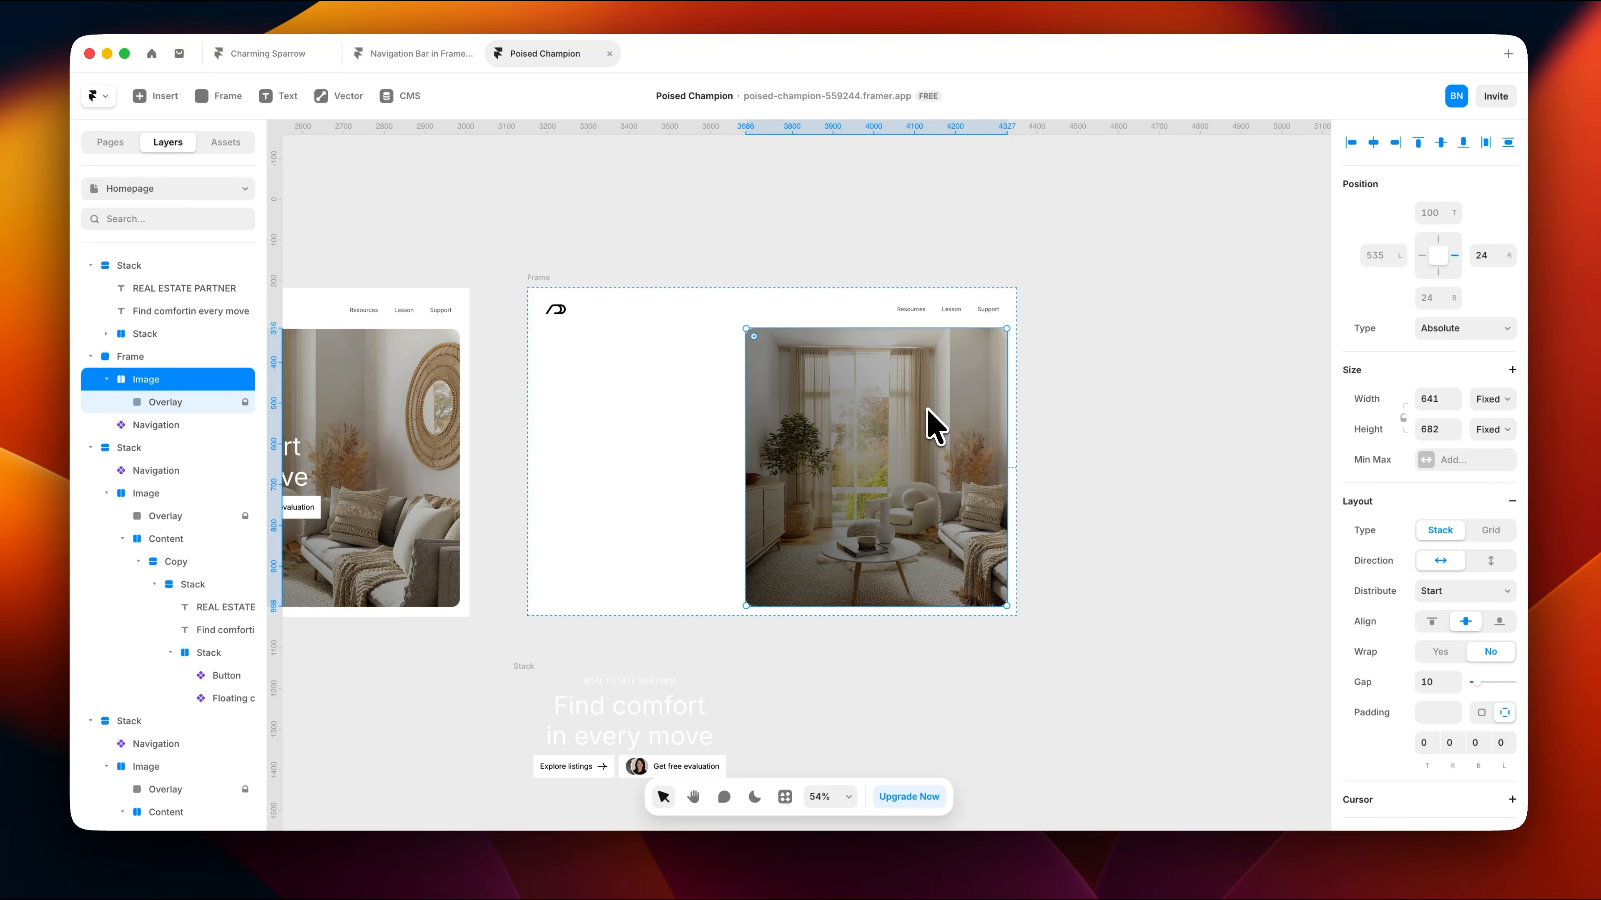
click(547, 672)
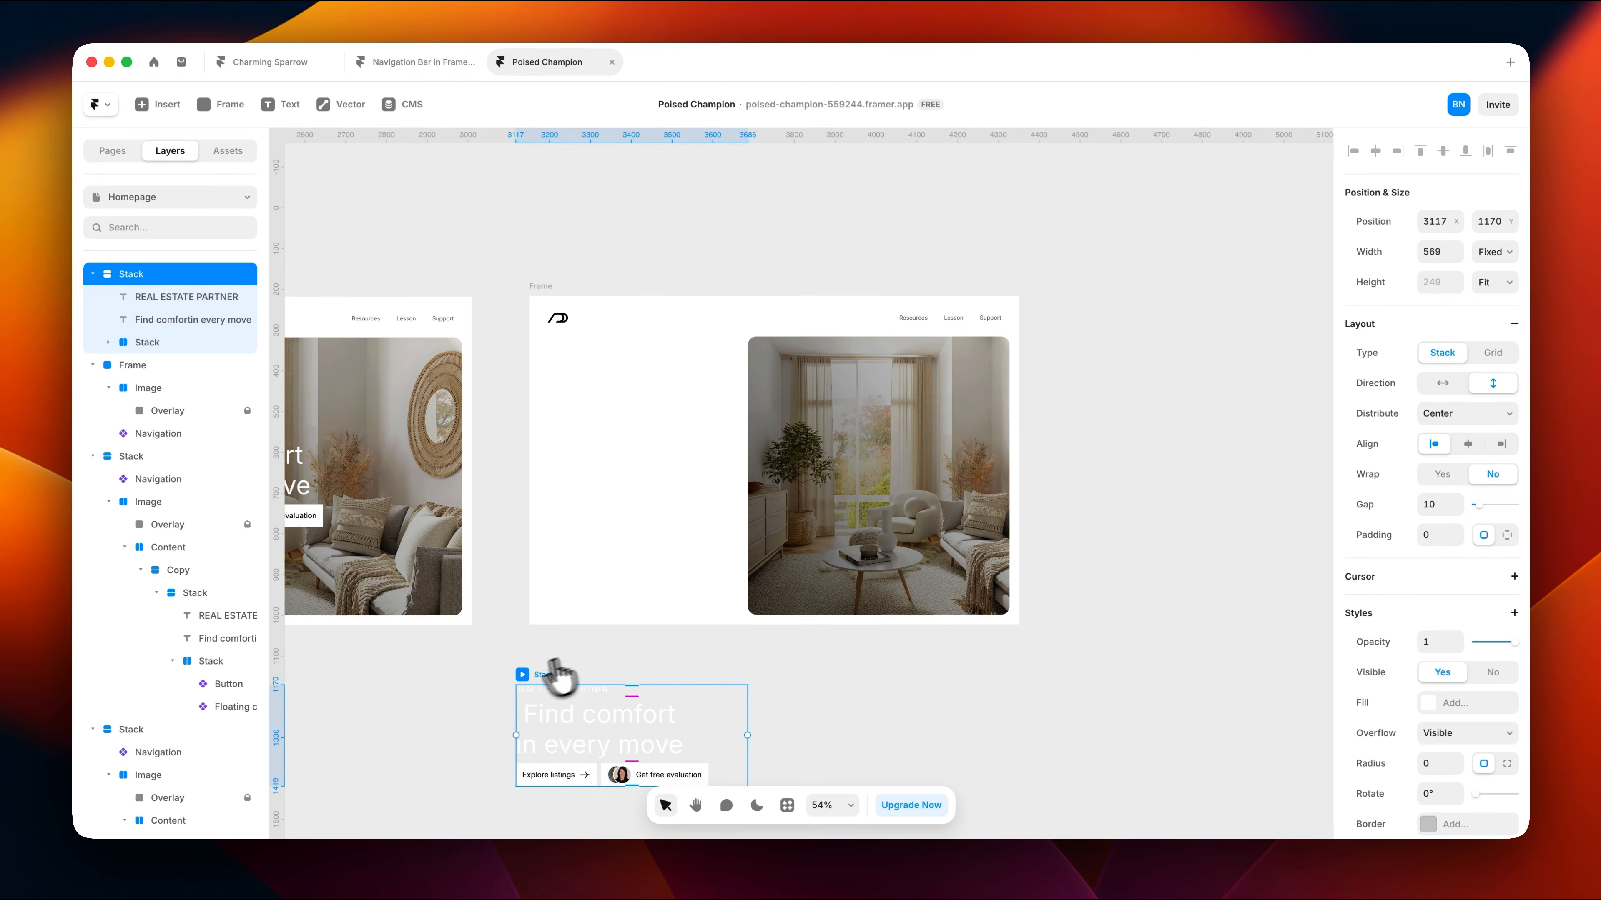
drag(522, 668, 570, 337)
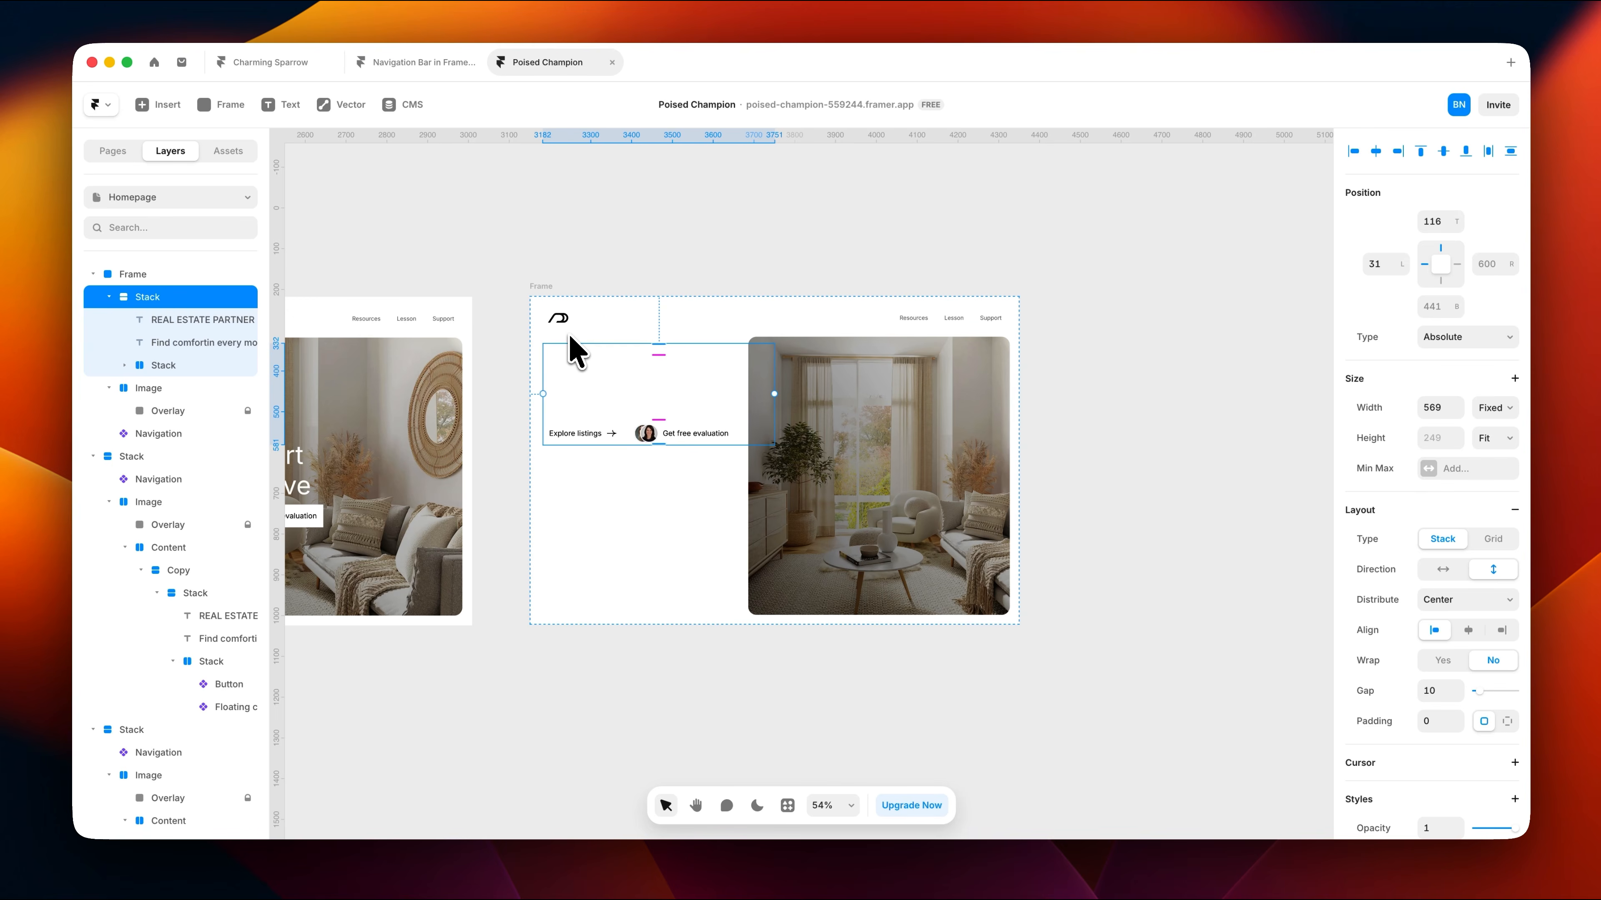
Step: Apply the text-primary color style to the REAL ESTATE PARTNER label and the heading in the third hero
super+click(583, 353)
shift+super+click(584, 372)
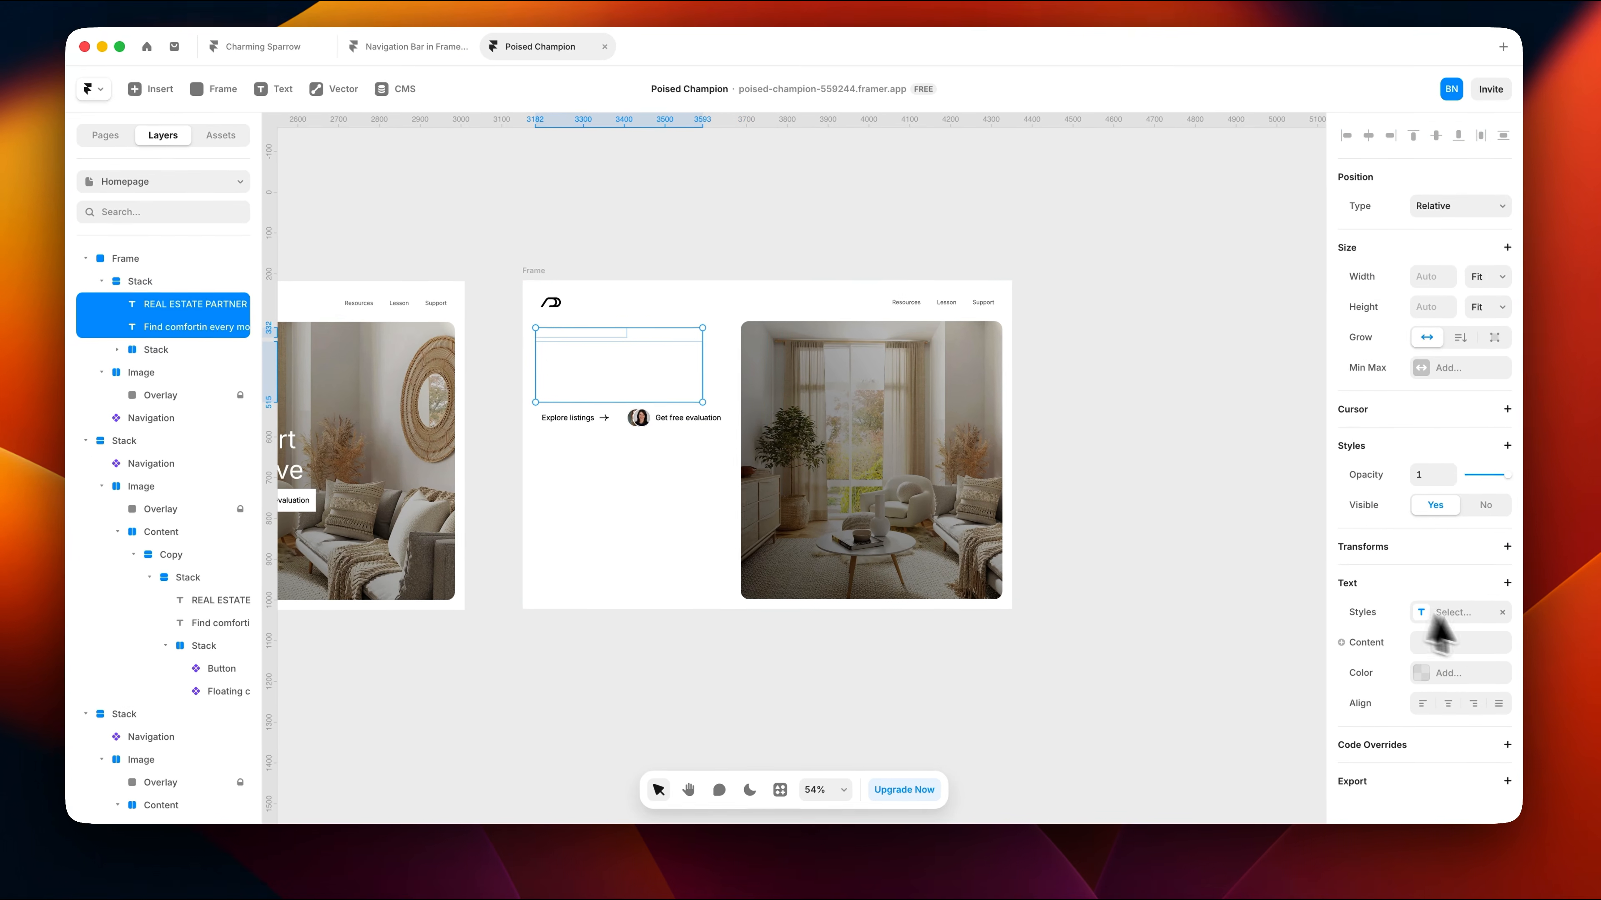
click(1409, 672)
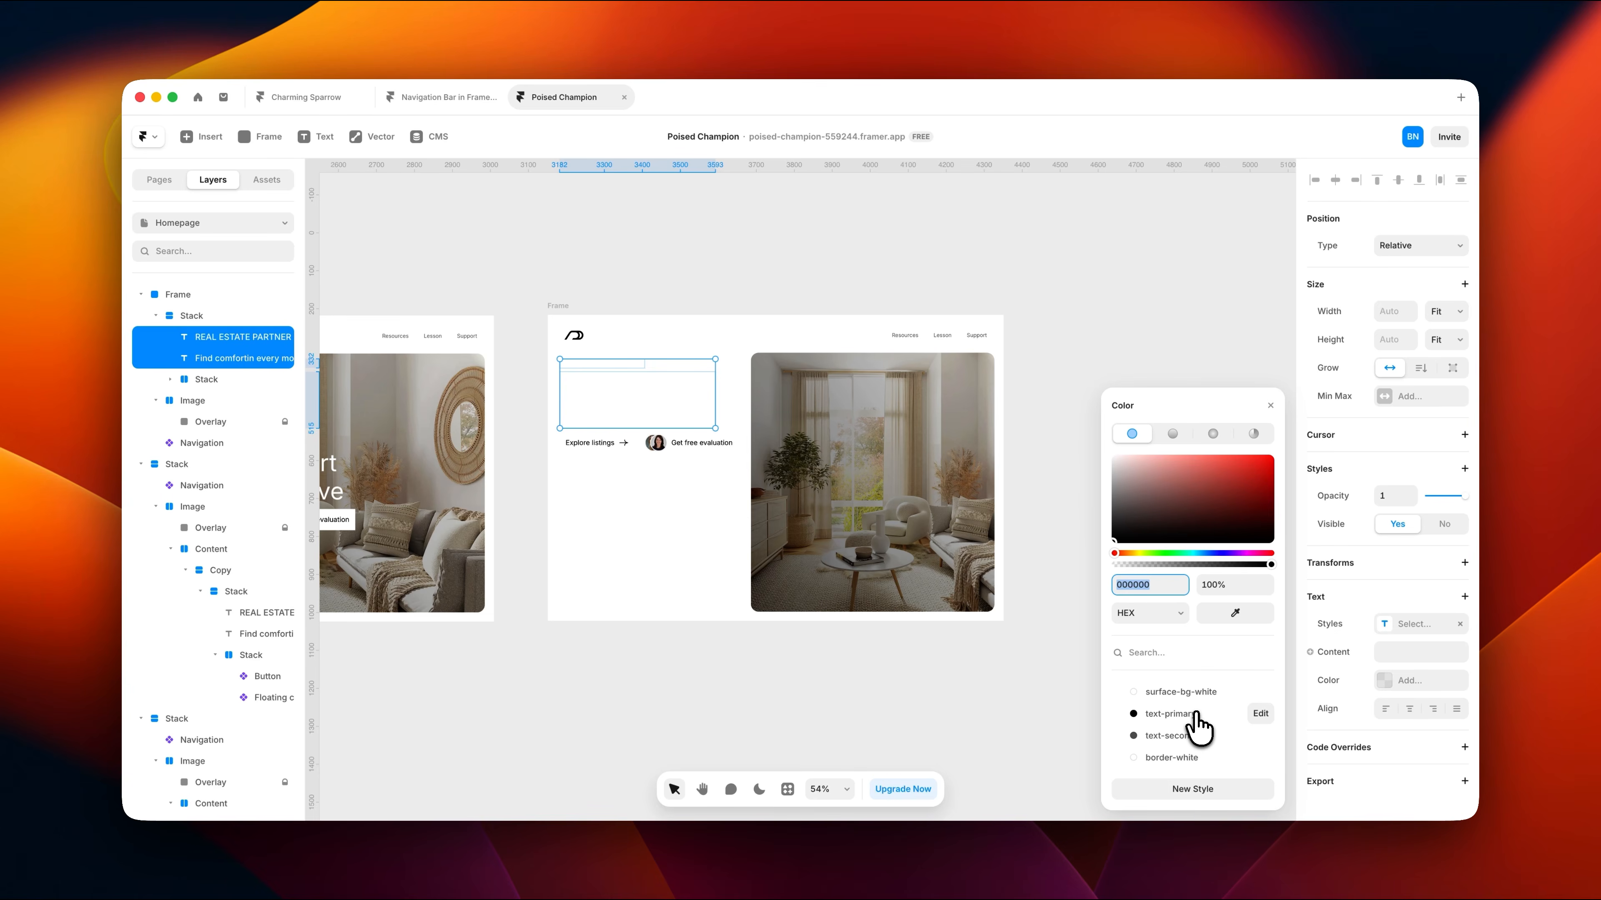
click(286, 186)
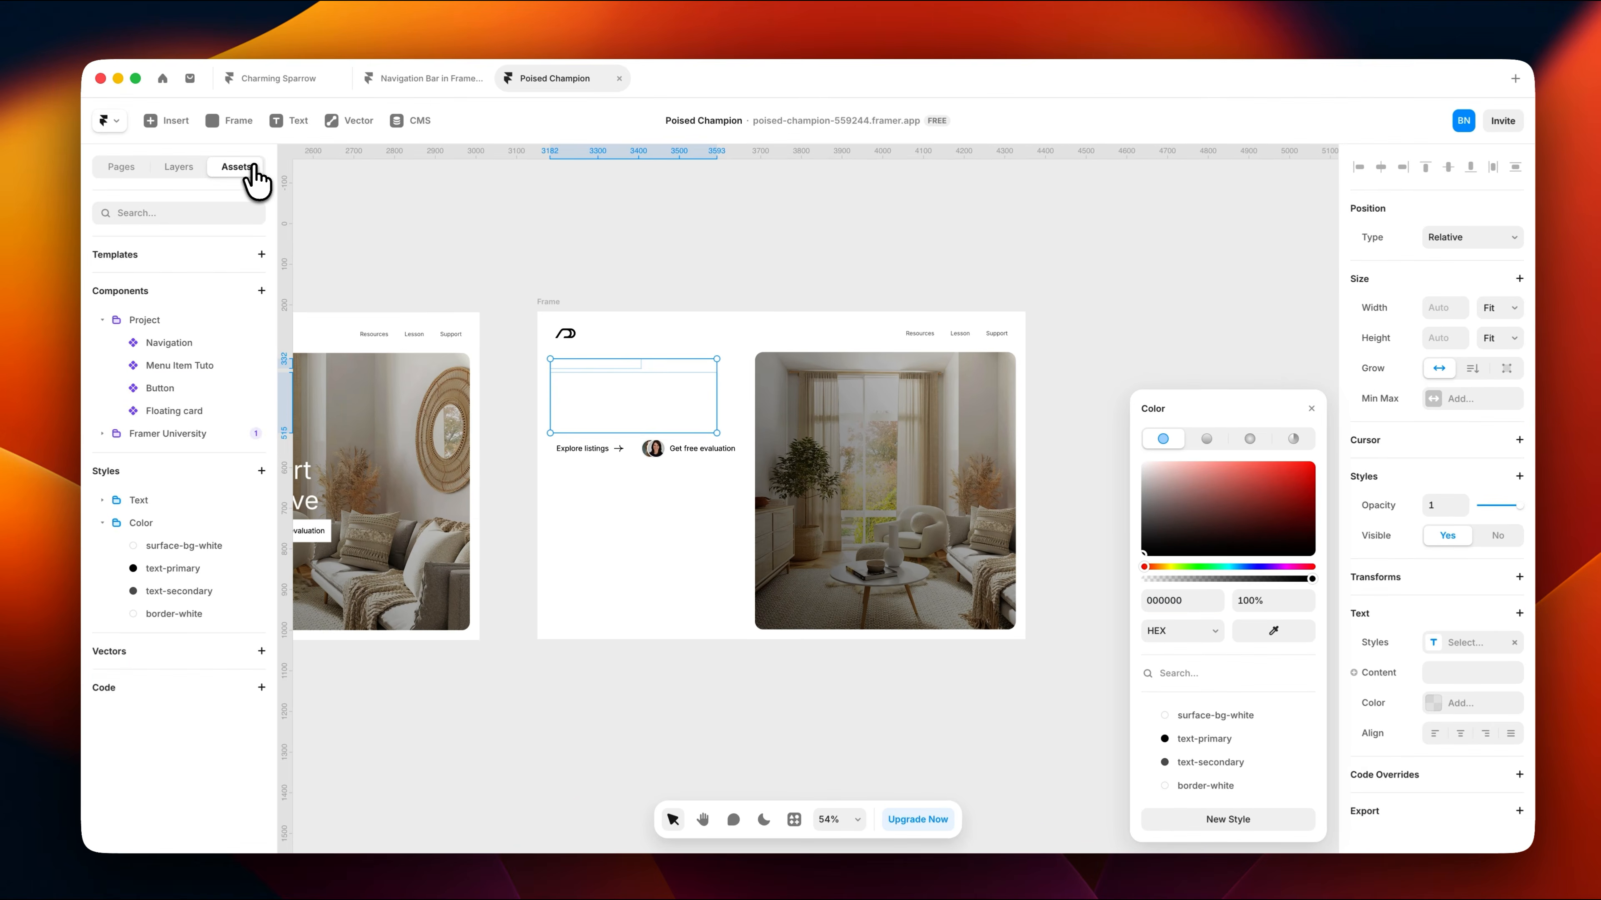
click(143, 492)
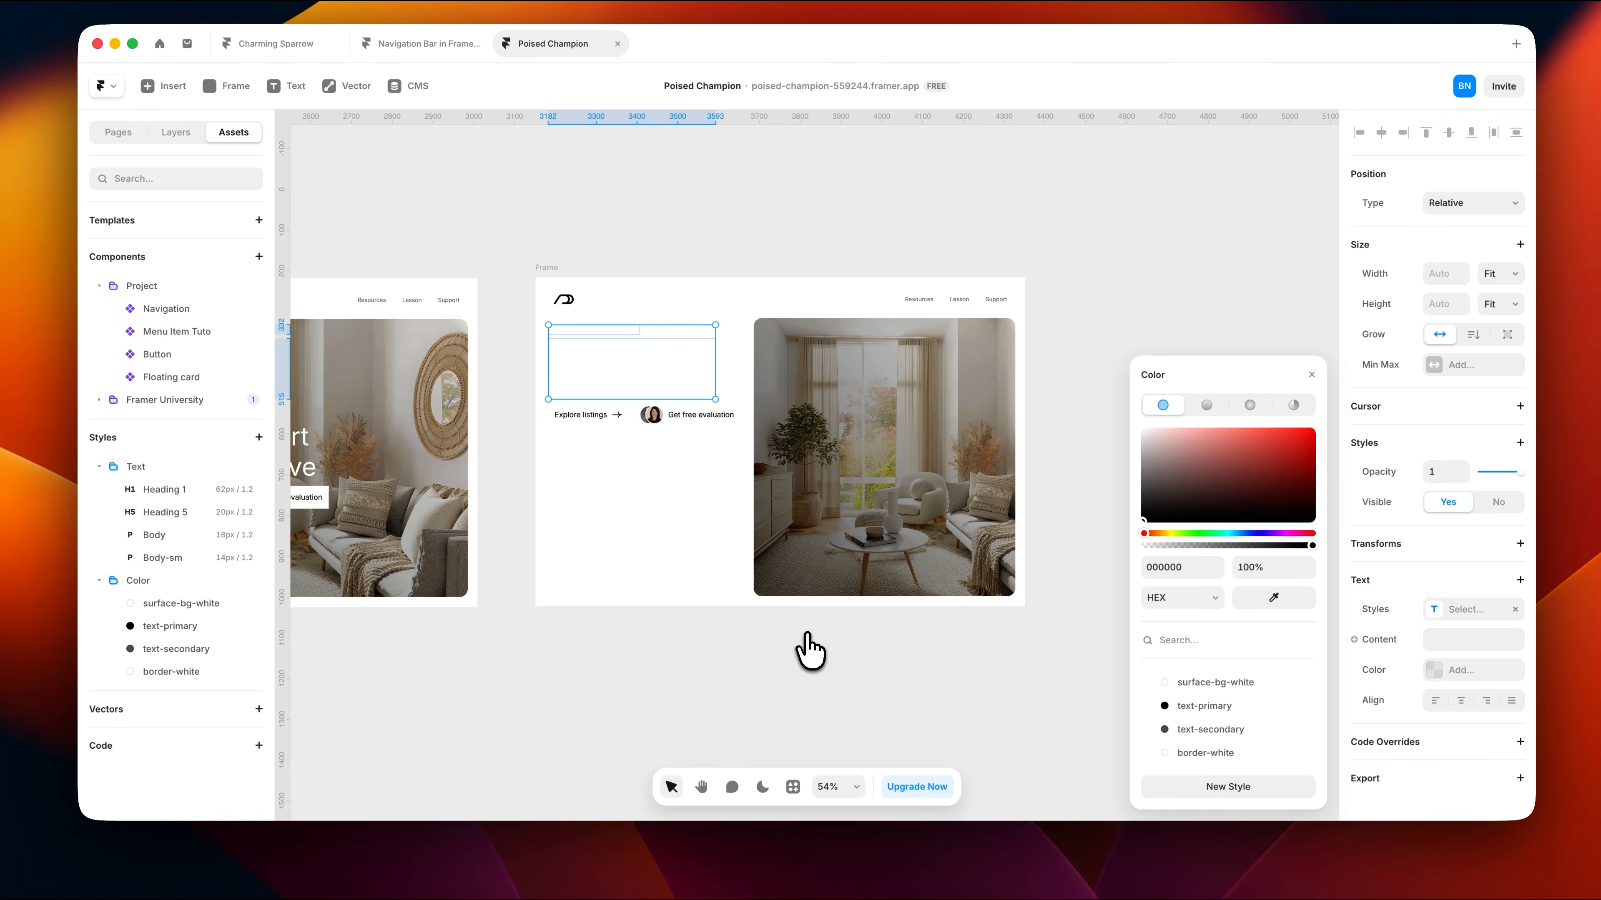
click(1221, 725)
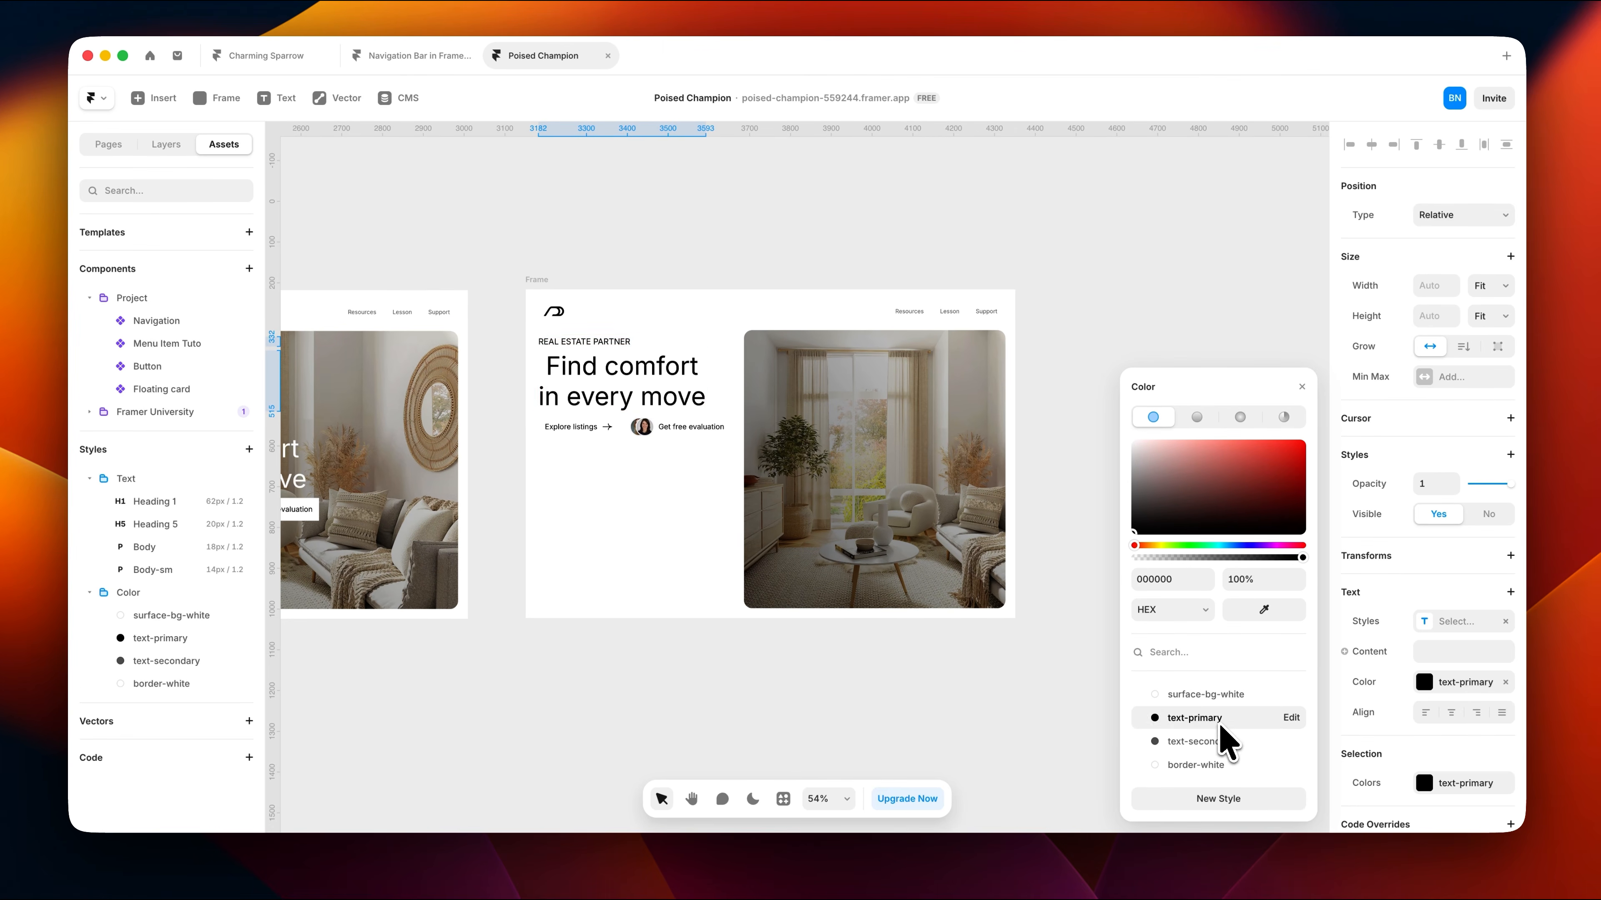
Step: Left-align the text of the third hero's heading
click(981, 673)
click(664, 397)
click(1423, 709)
Step: Move the Get free evaluation card out of the button row into the outer copy stack, below the Explore listings button
super+click(715, 425)
key(super+x)
key(super+v)
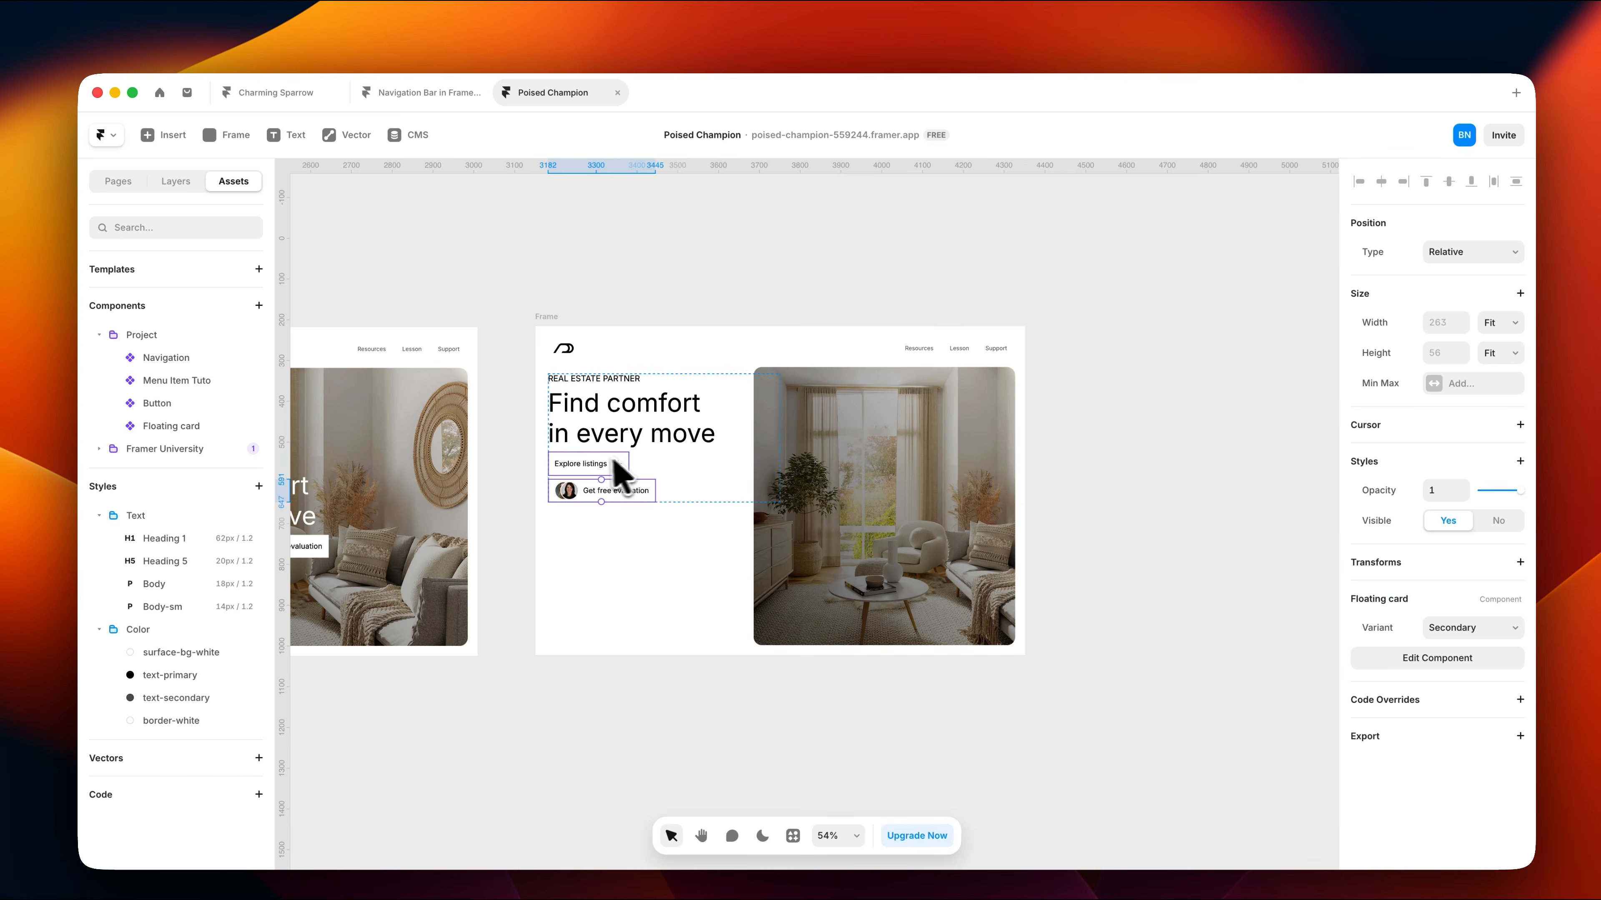
click(596, 462)
shift+click(597, 425)
shift+click(590, 379)
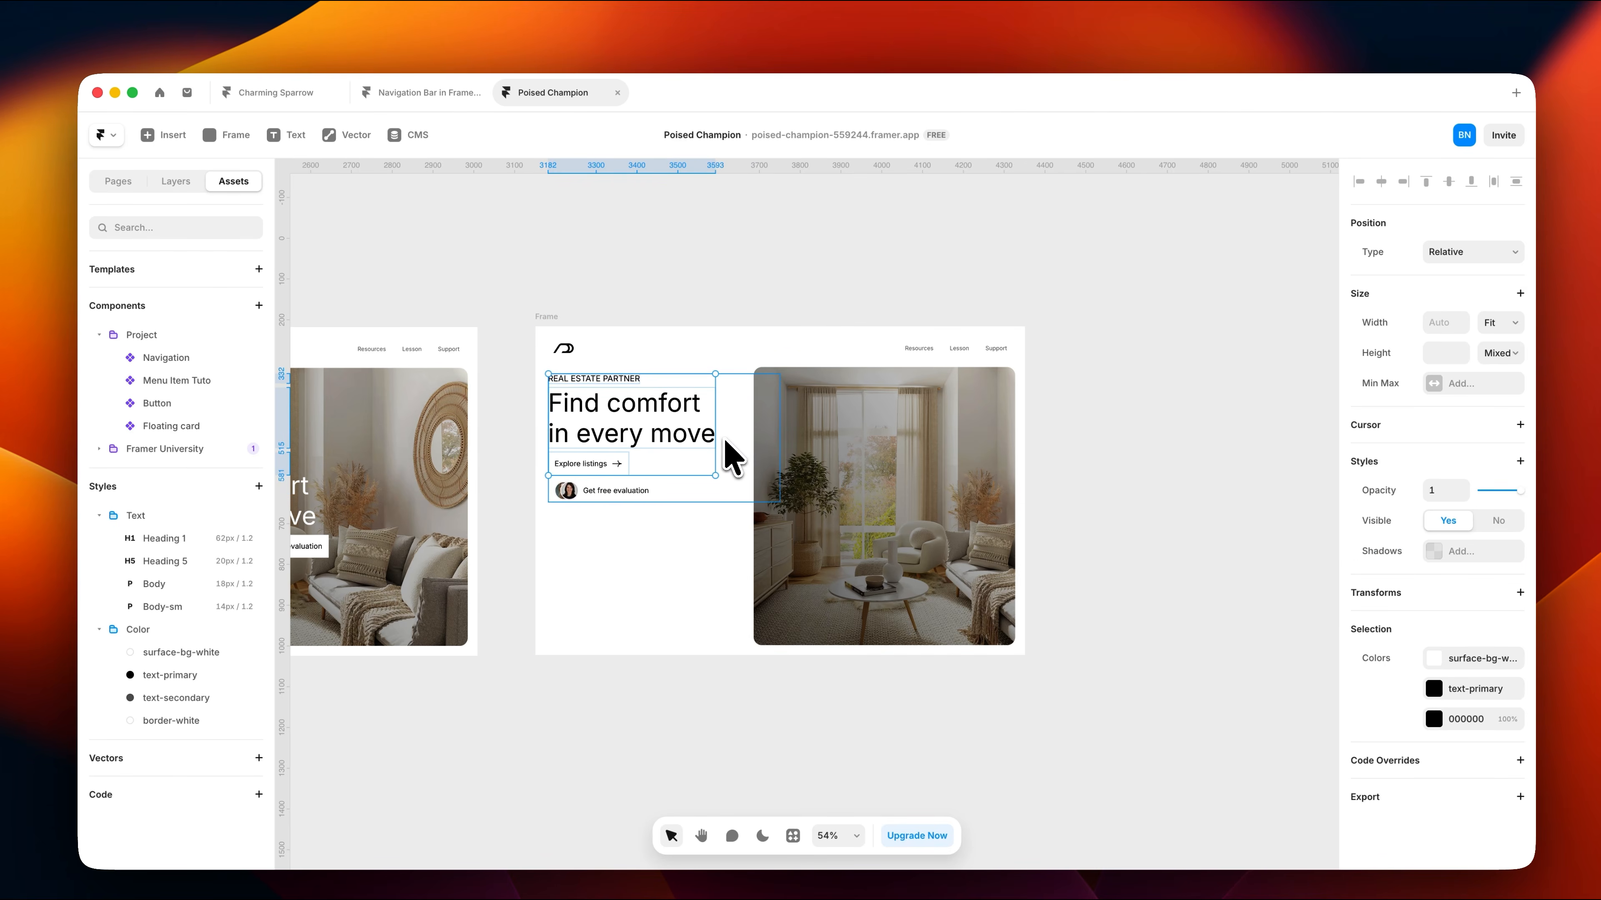
Step: Move the Explore listings button out of its nested stack into the copy stack and delete the emptied nested stack
click(609, 451)
click(620, 455)
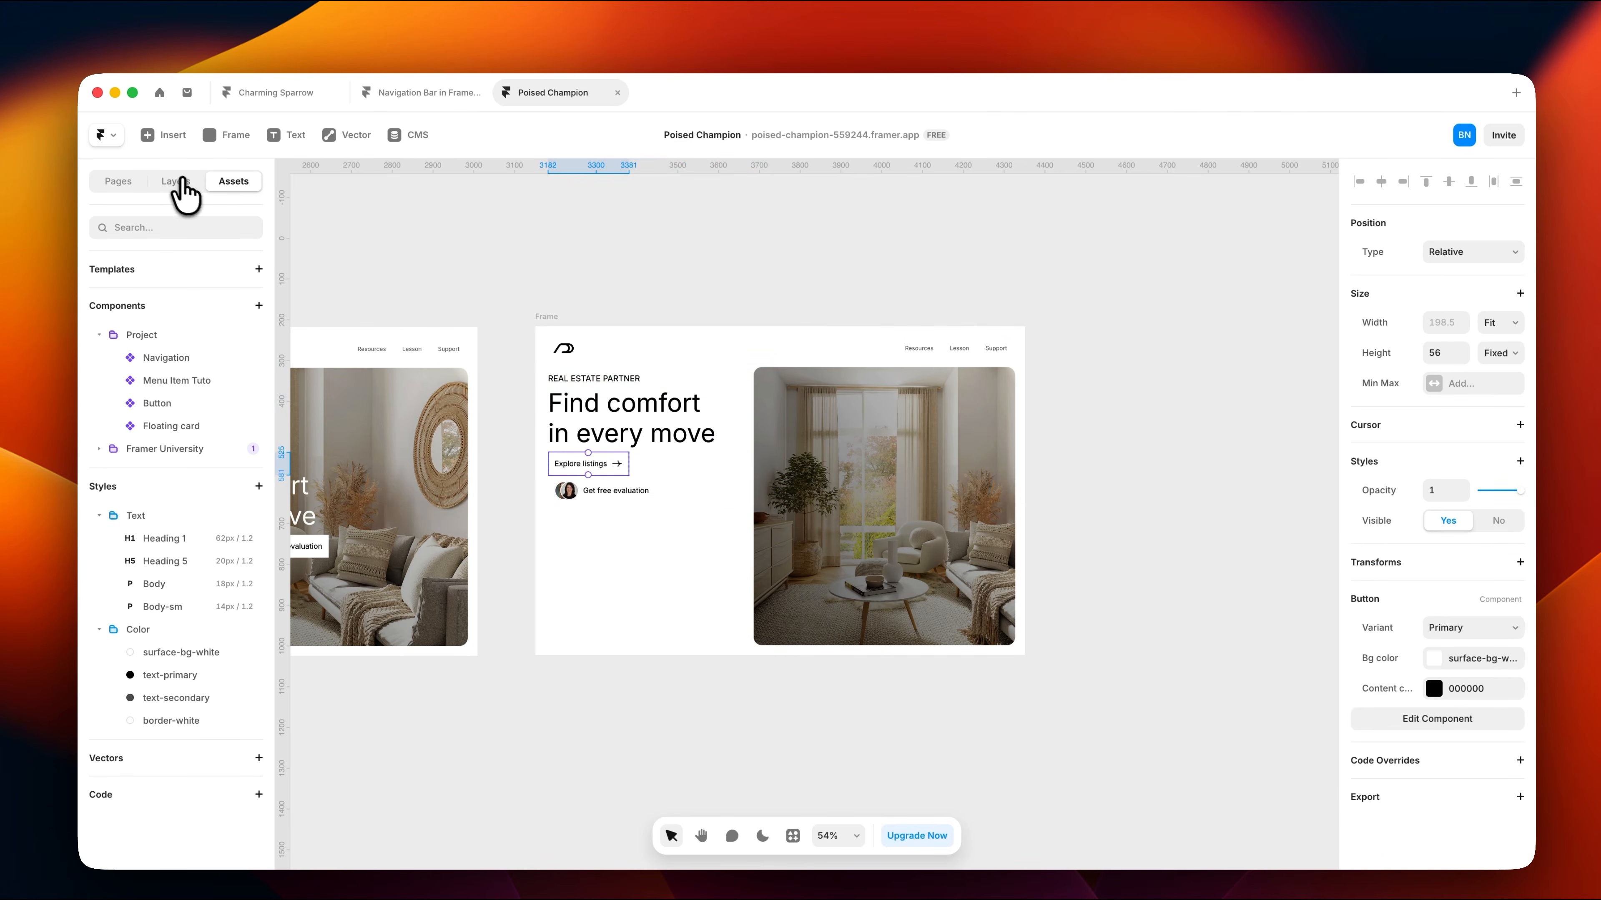
click(179, 184)
click(182, 396)
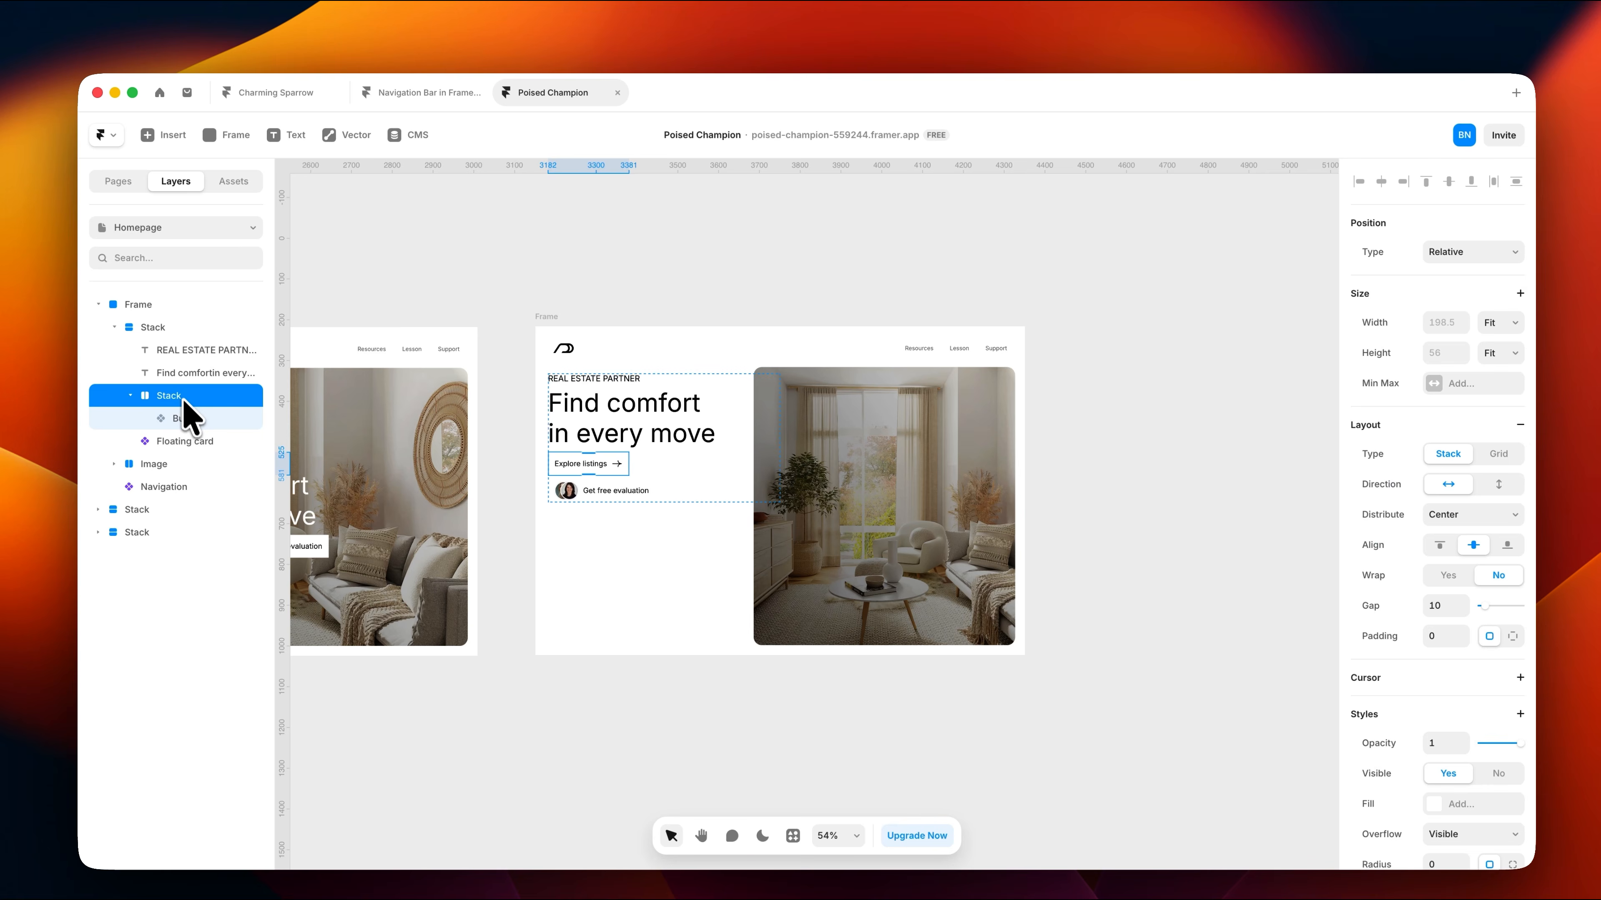
drag(187, 414, 189, 385)
click(186, 416)
key(Delete)
Step: Group the label, heading and Explore listings button into their own vertical stack and align it left
click(190, 396)
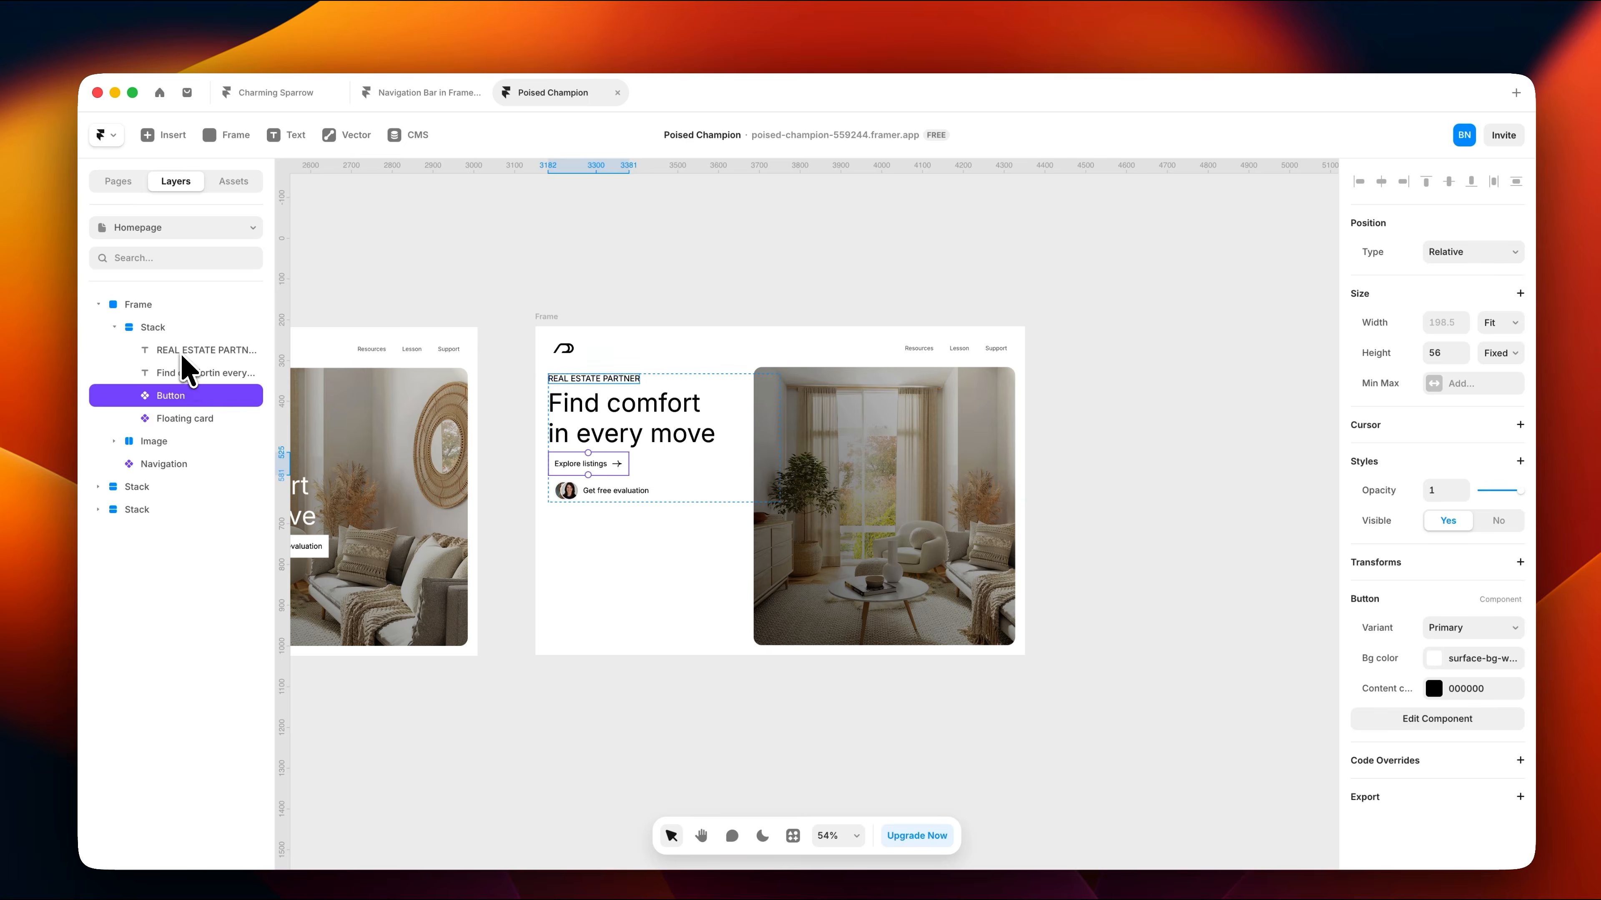
shift+click(180, 351)
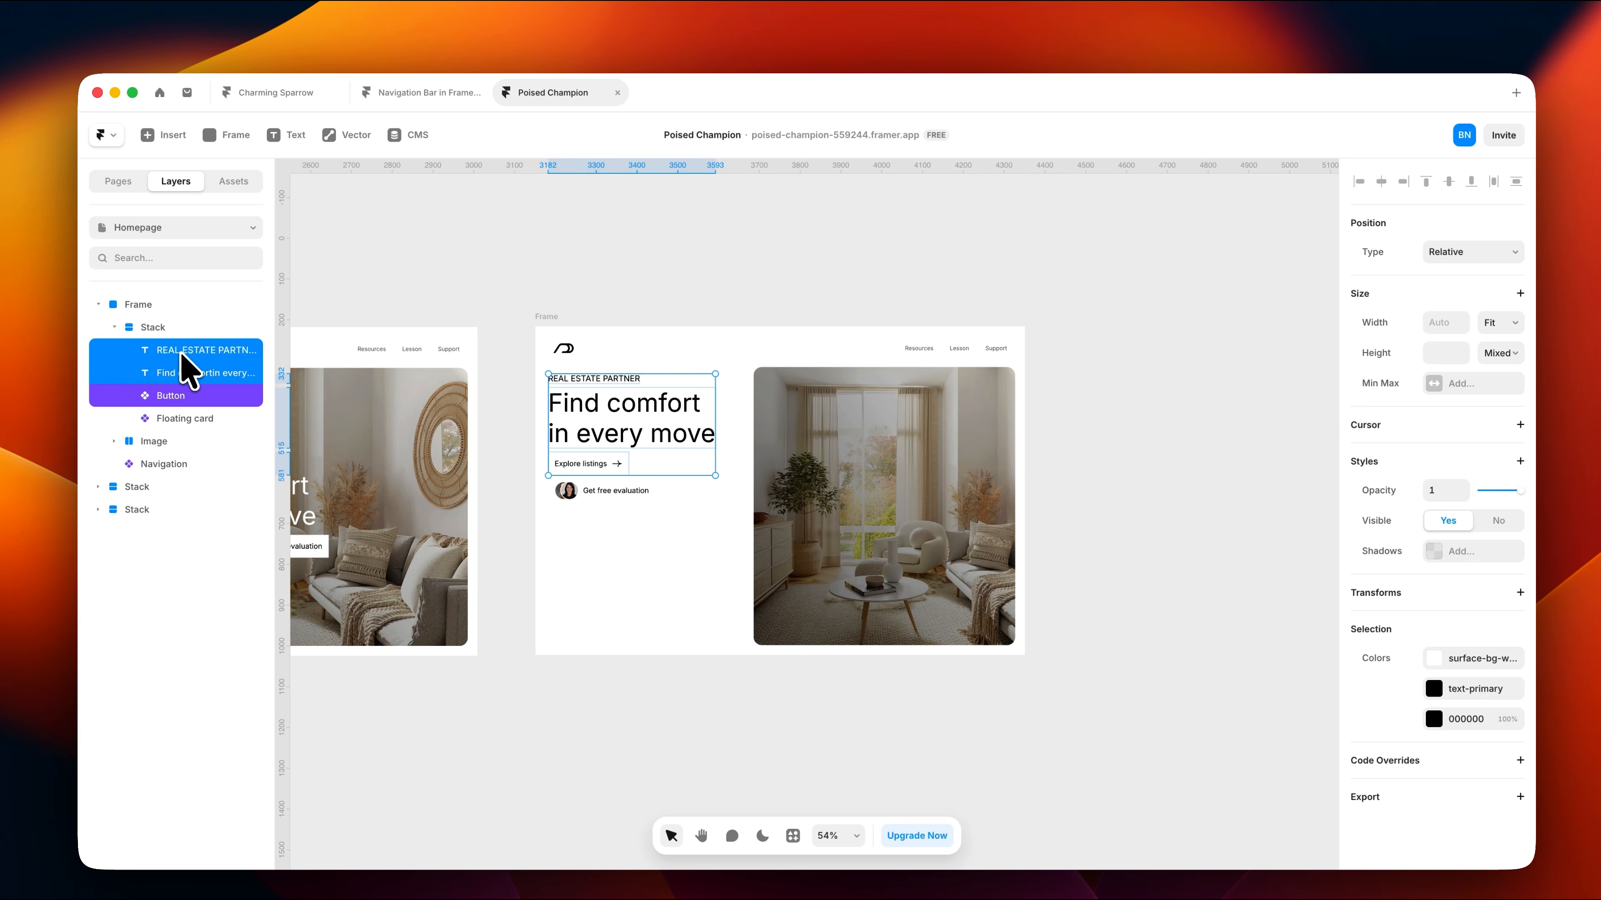
key(super+Return)
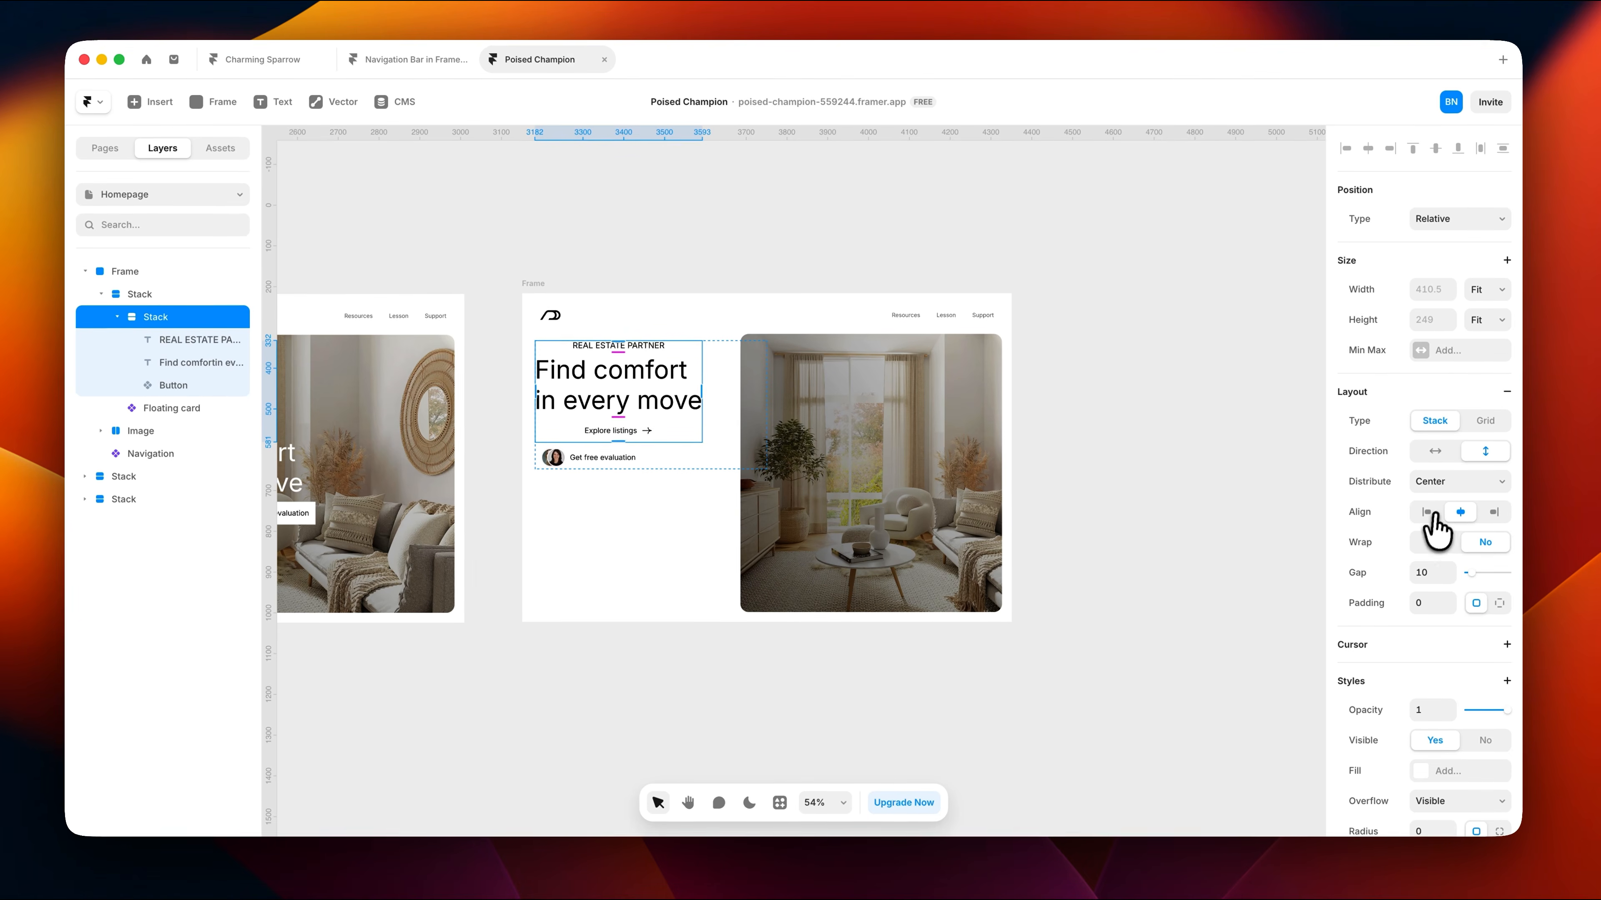
click(1439, 545)
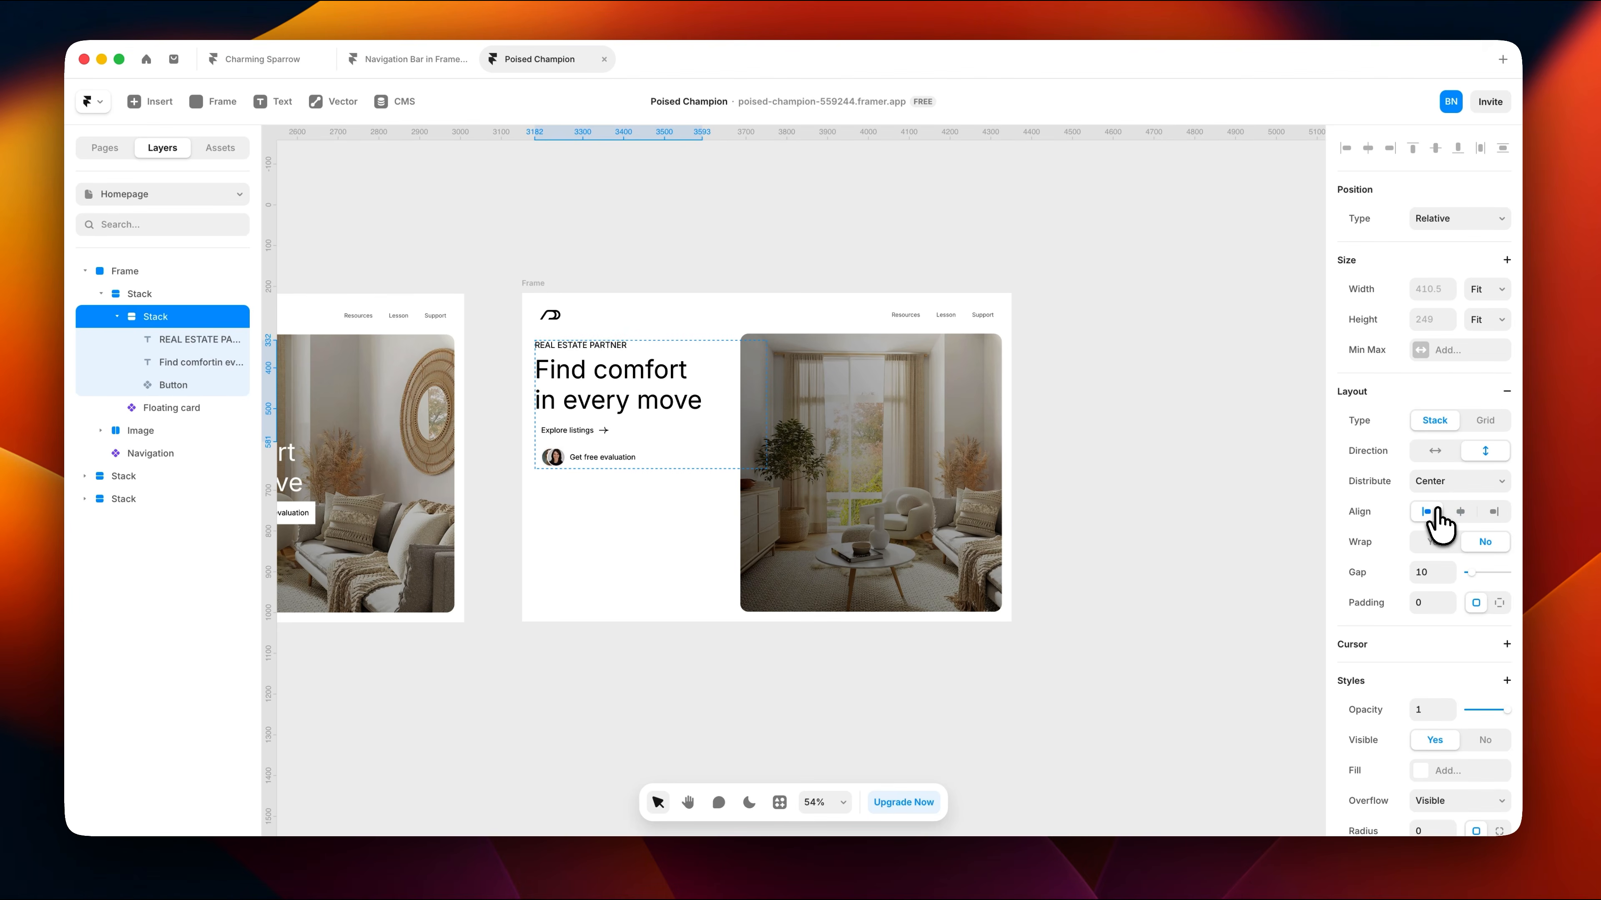
Step: Give the outer copy stack a fixed height of about 666 px, down to the image's lower edge, and distribute it with Space Between
click(740, 421)
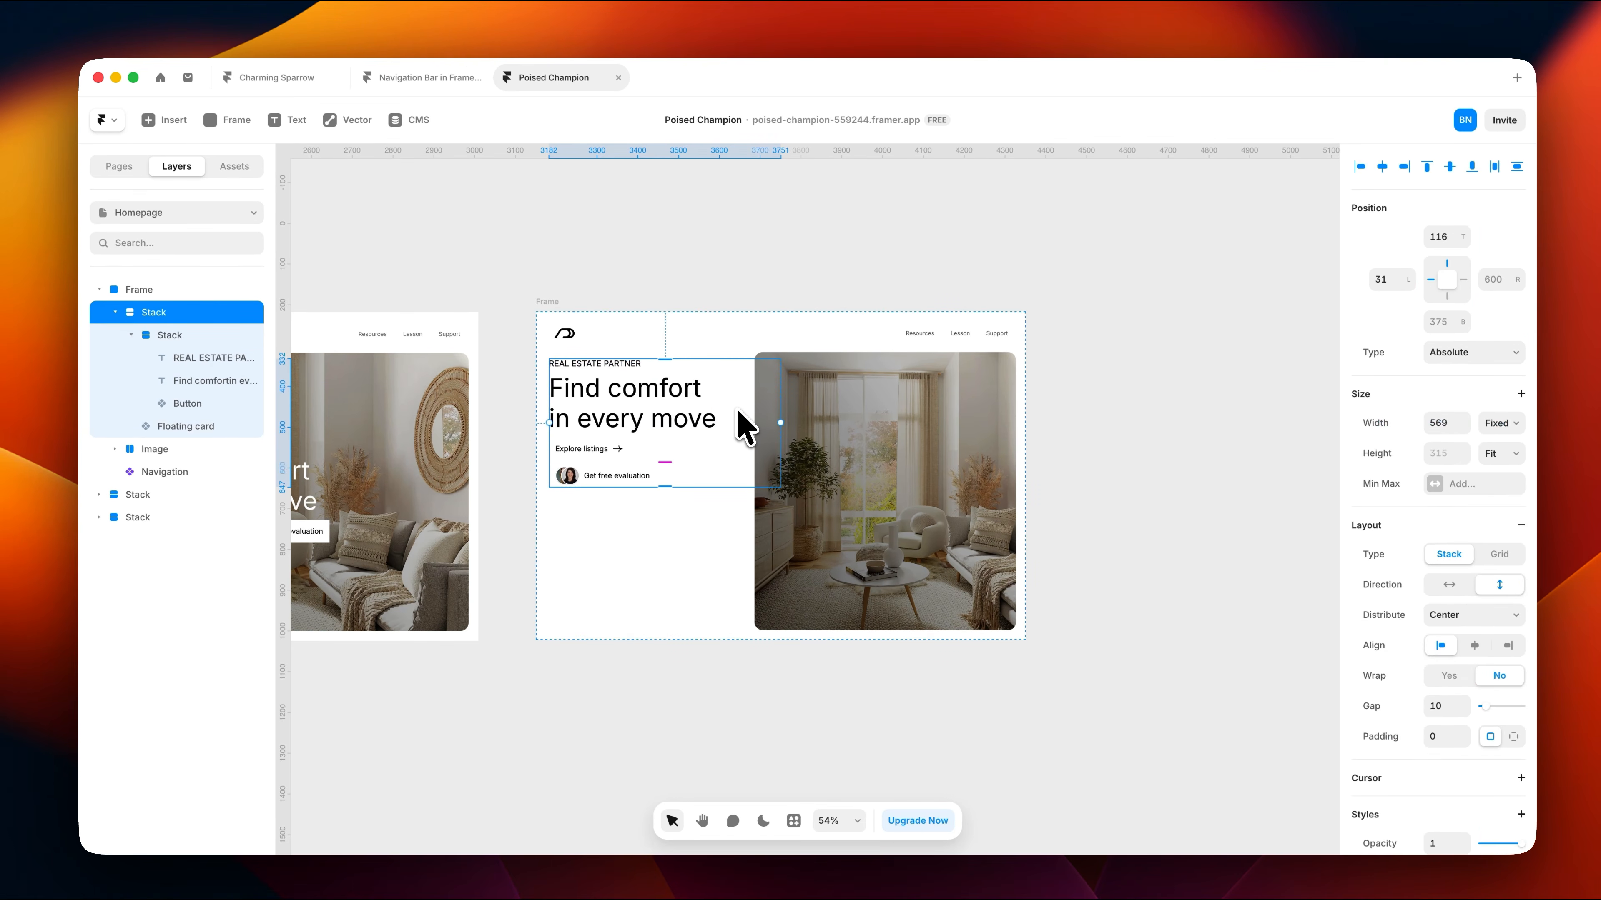
click(1500, 454)
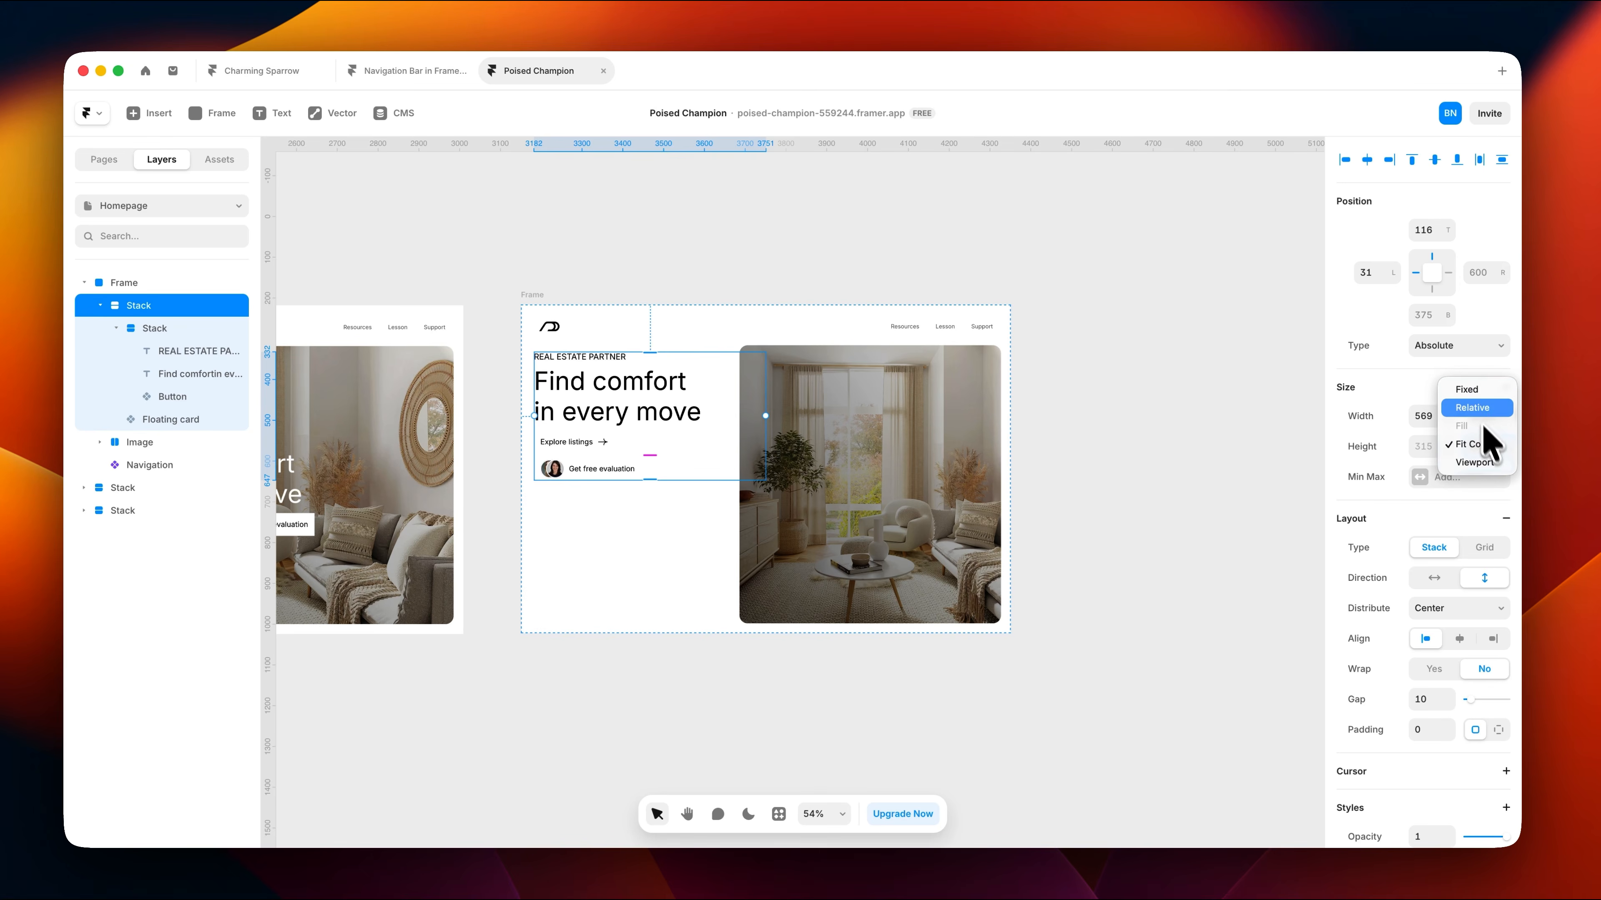
click(1467, 390)
drag(649, 479, 689, 608)
click(1462, 592)
click(1459, 619)
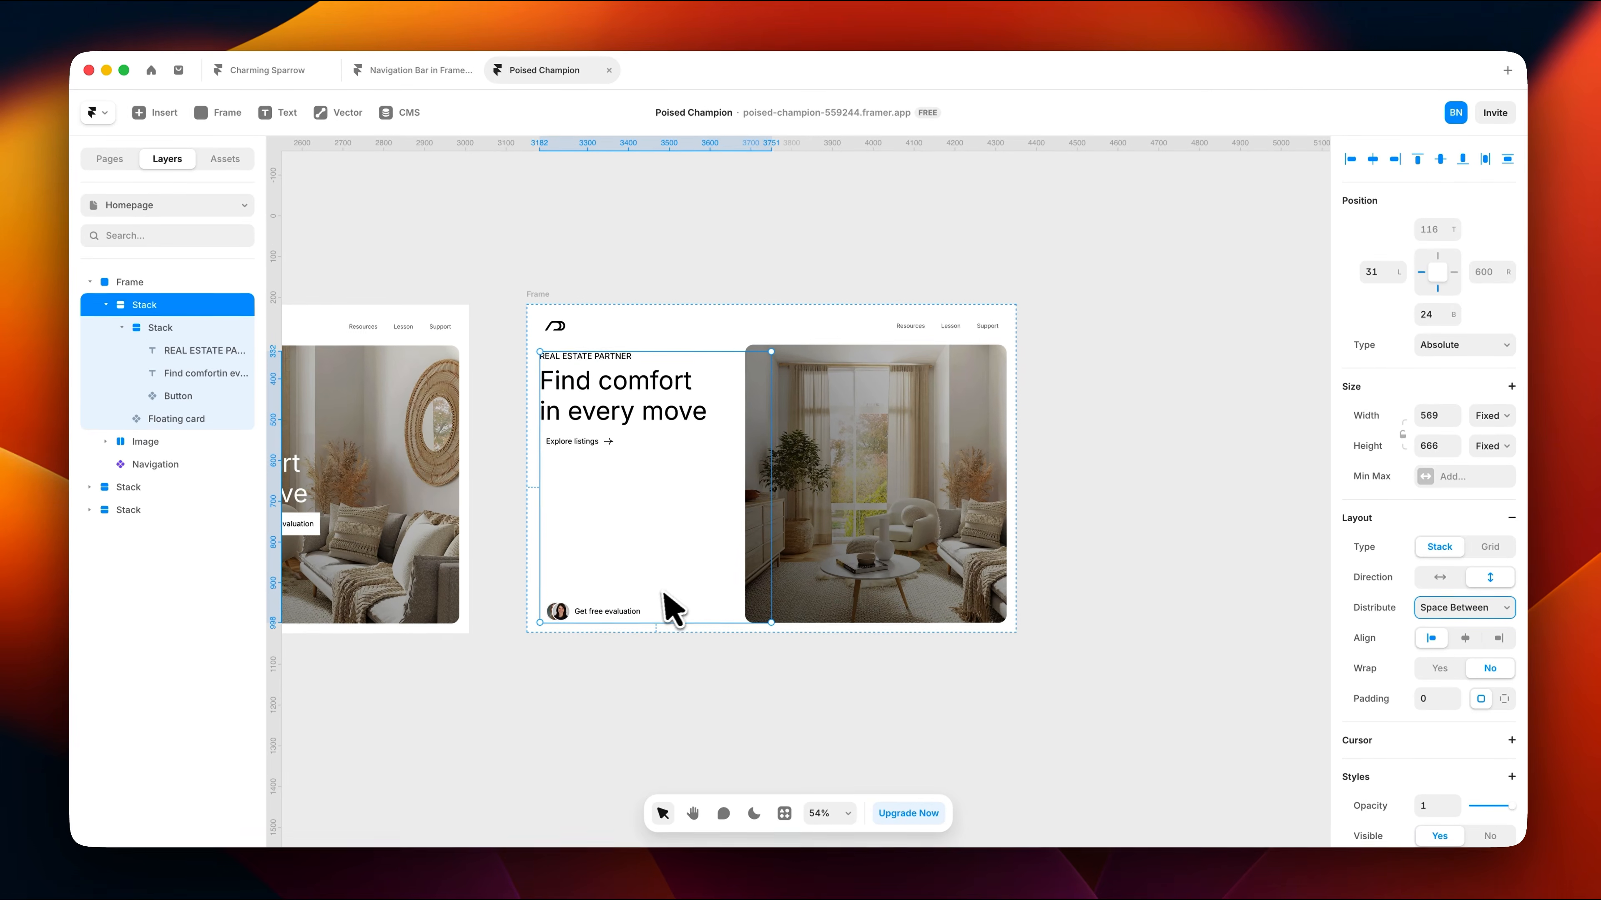
Step: Set the third hero frame's fill to light gray E6E6E6
click(541, 298)
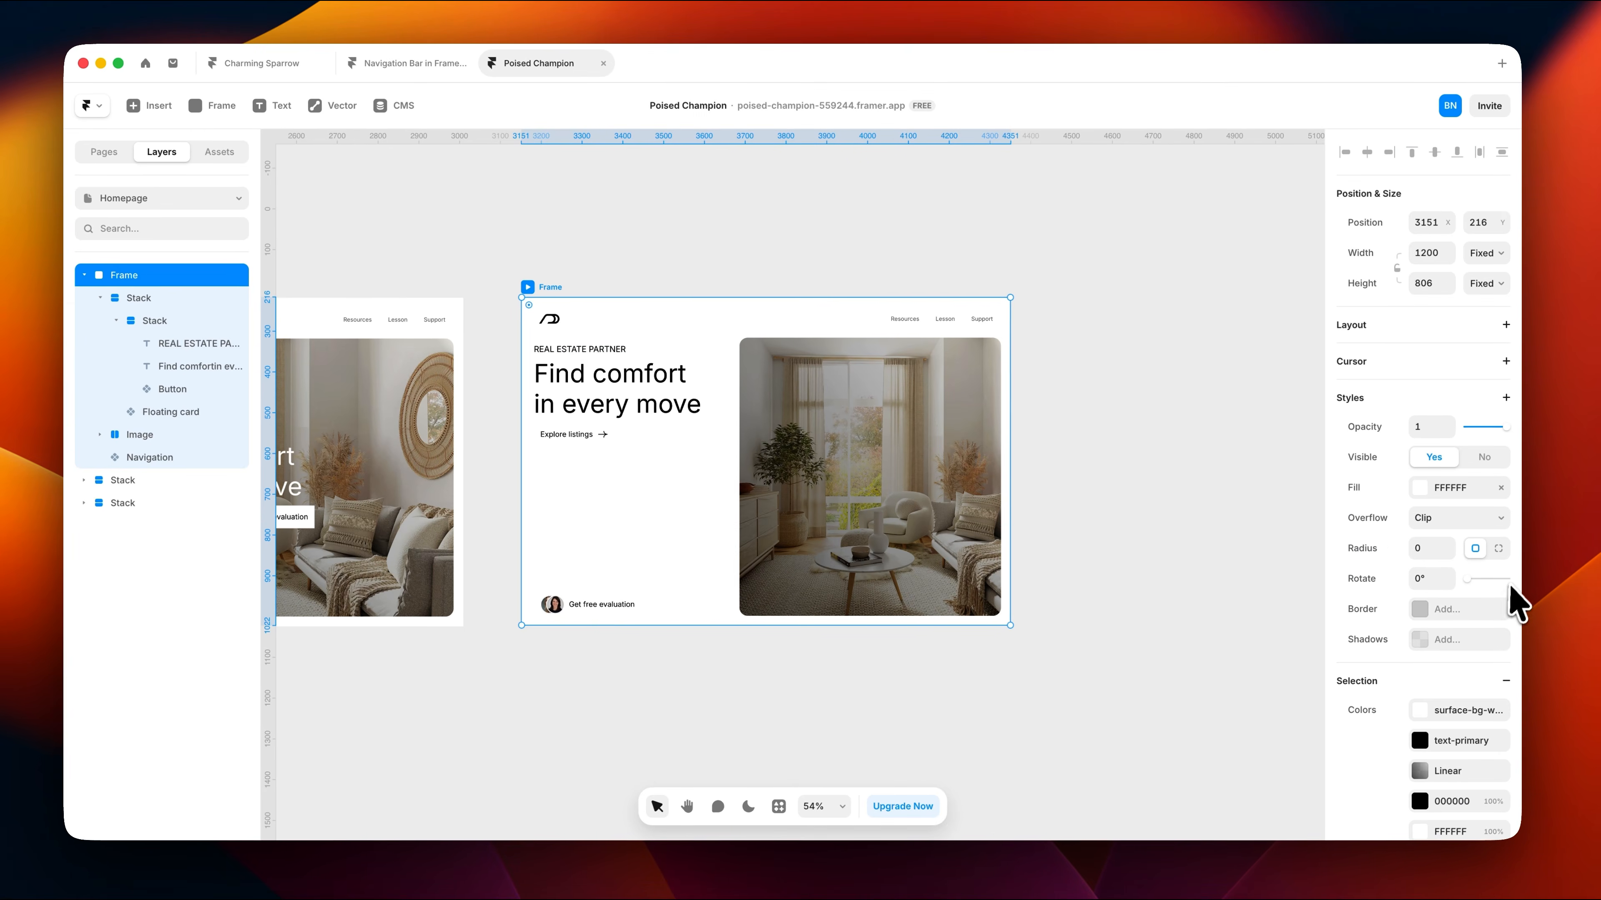
click(1420, 488)
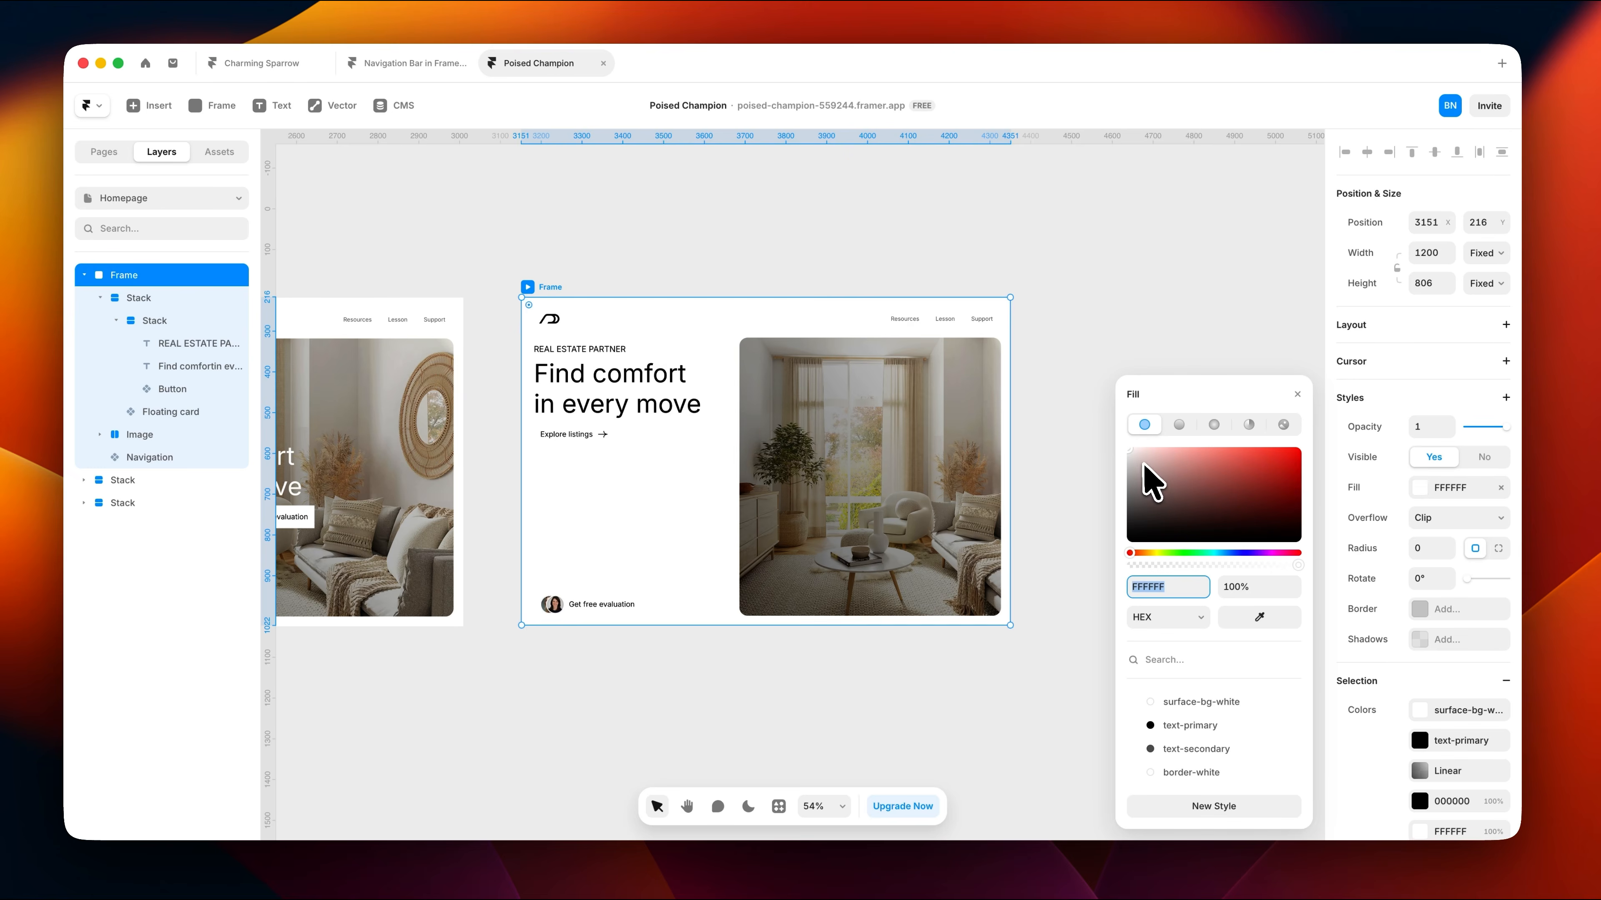
drag(1132, 451, 1125, 459)
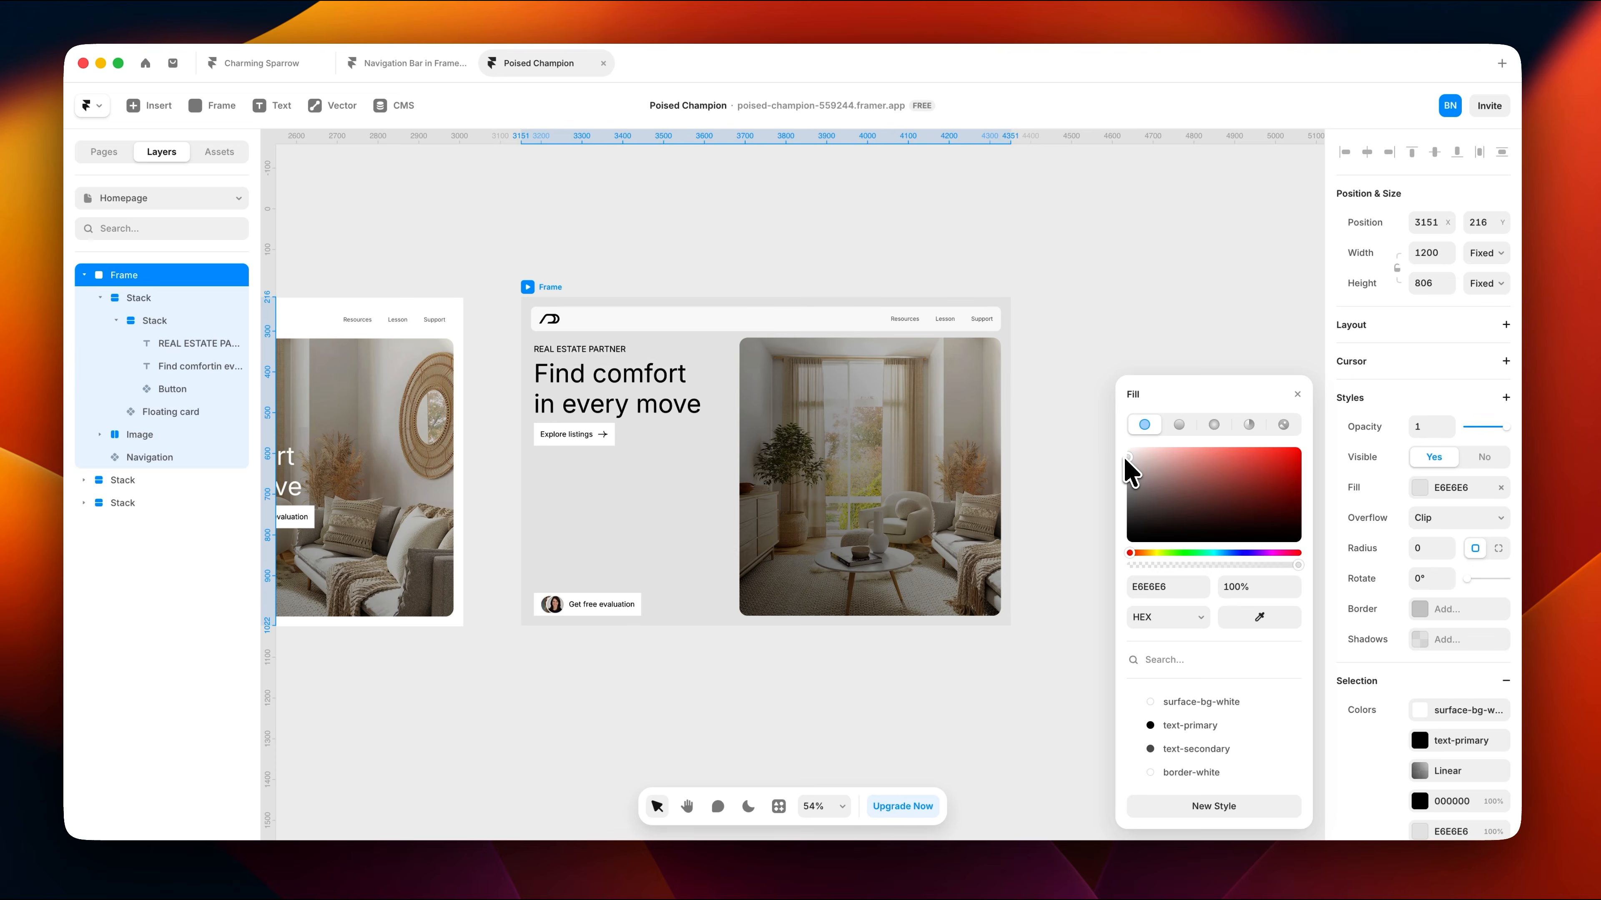
click(1077, 436)
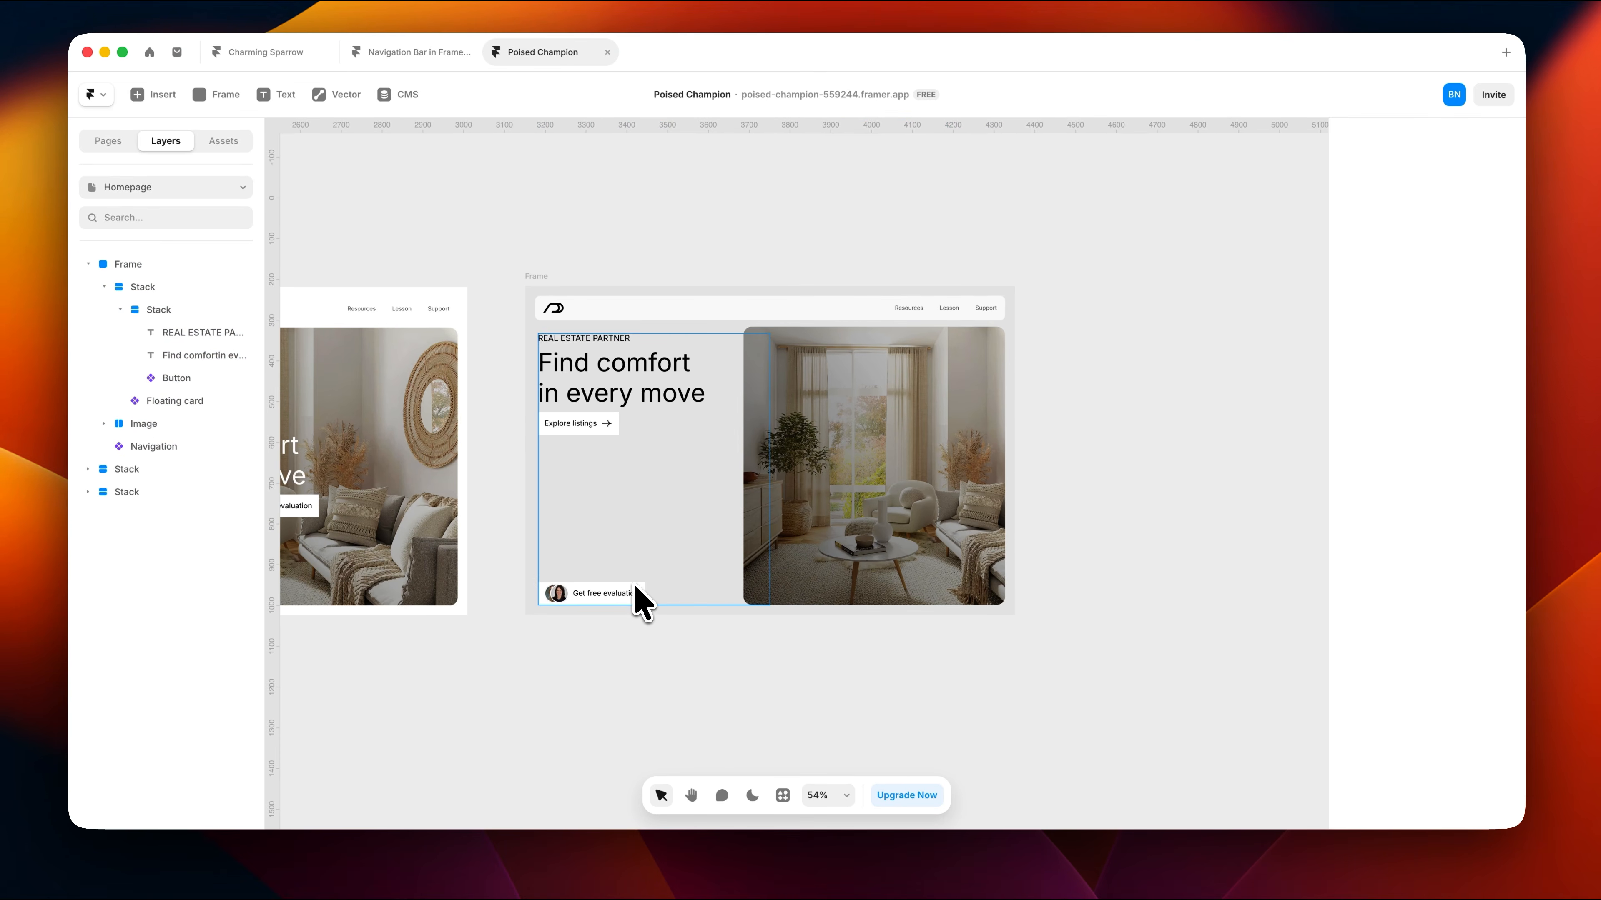
Step: Switch the third hero's floating card to the Primary variant
click(633, 603)
click(1458, 589)
click(1431, 568)
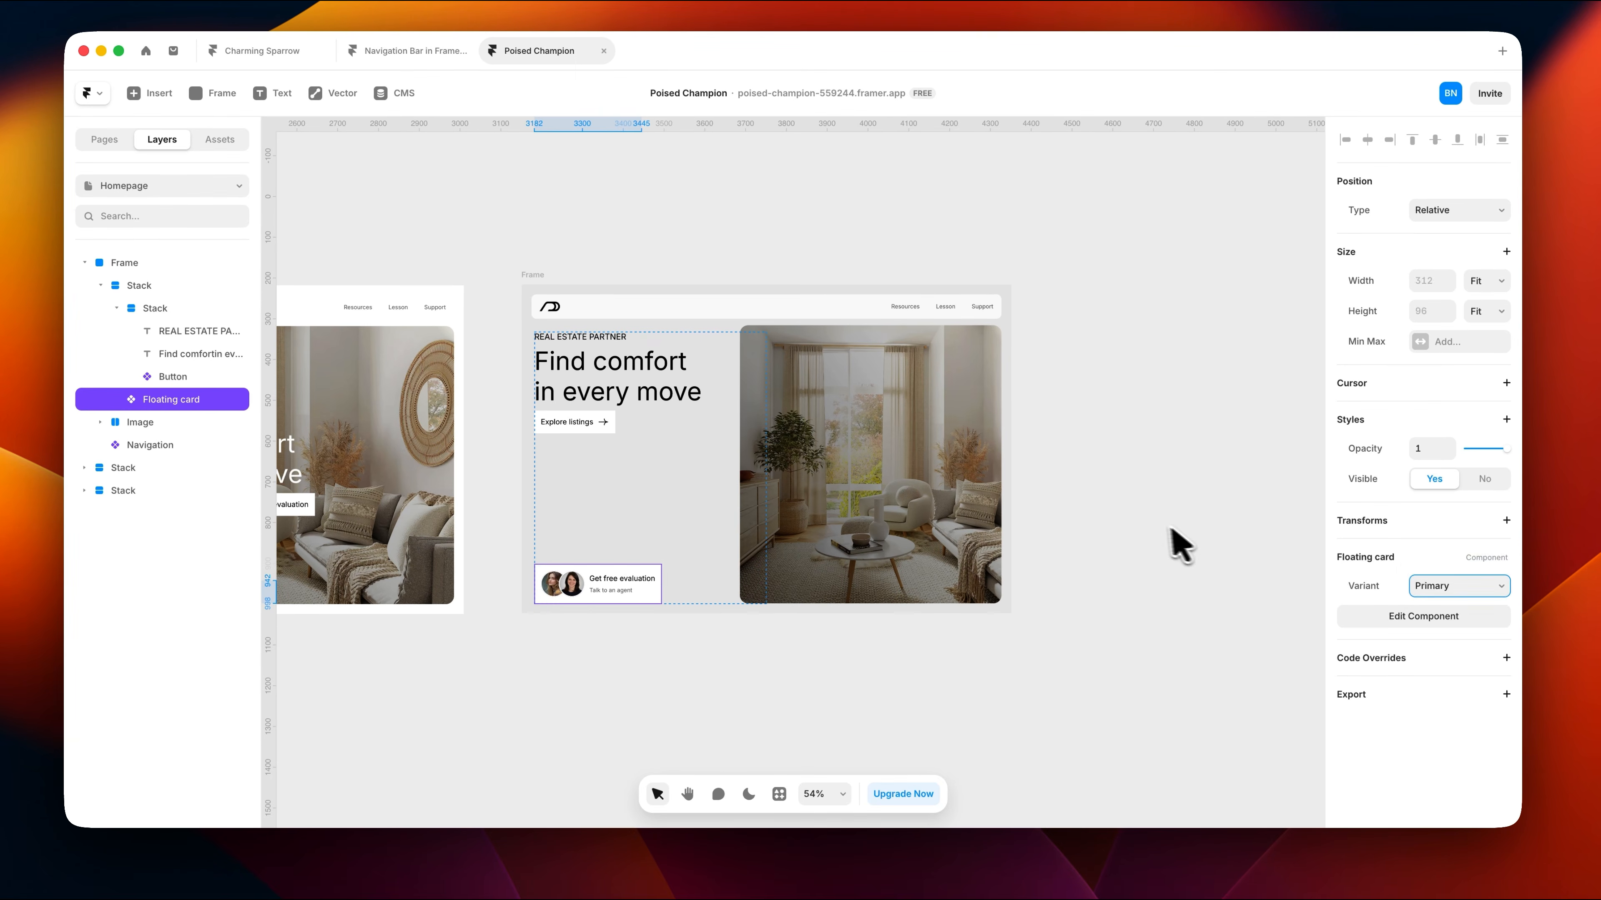
Step: Create a web page from the first hero stack, the one with left-aligned copy and the floating card at the lower right
click(1160, 544)
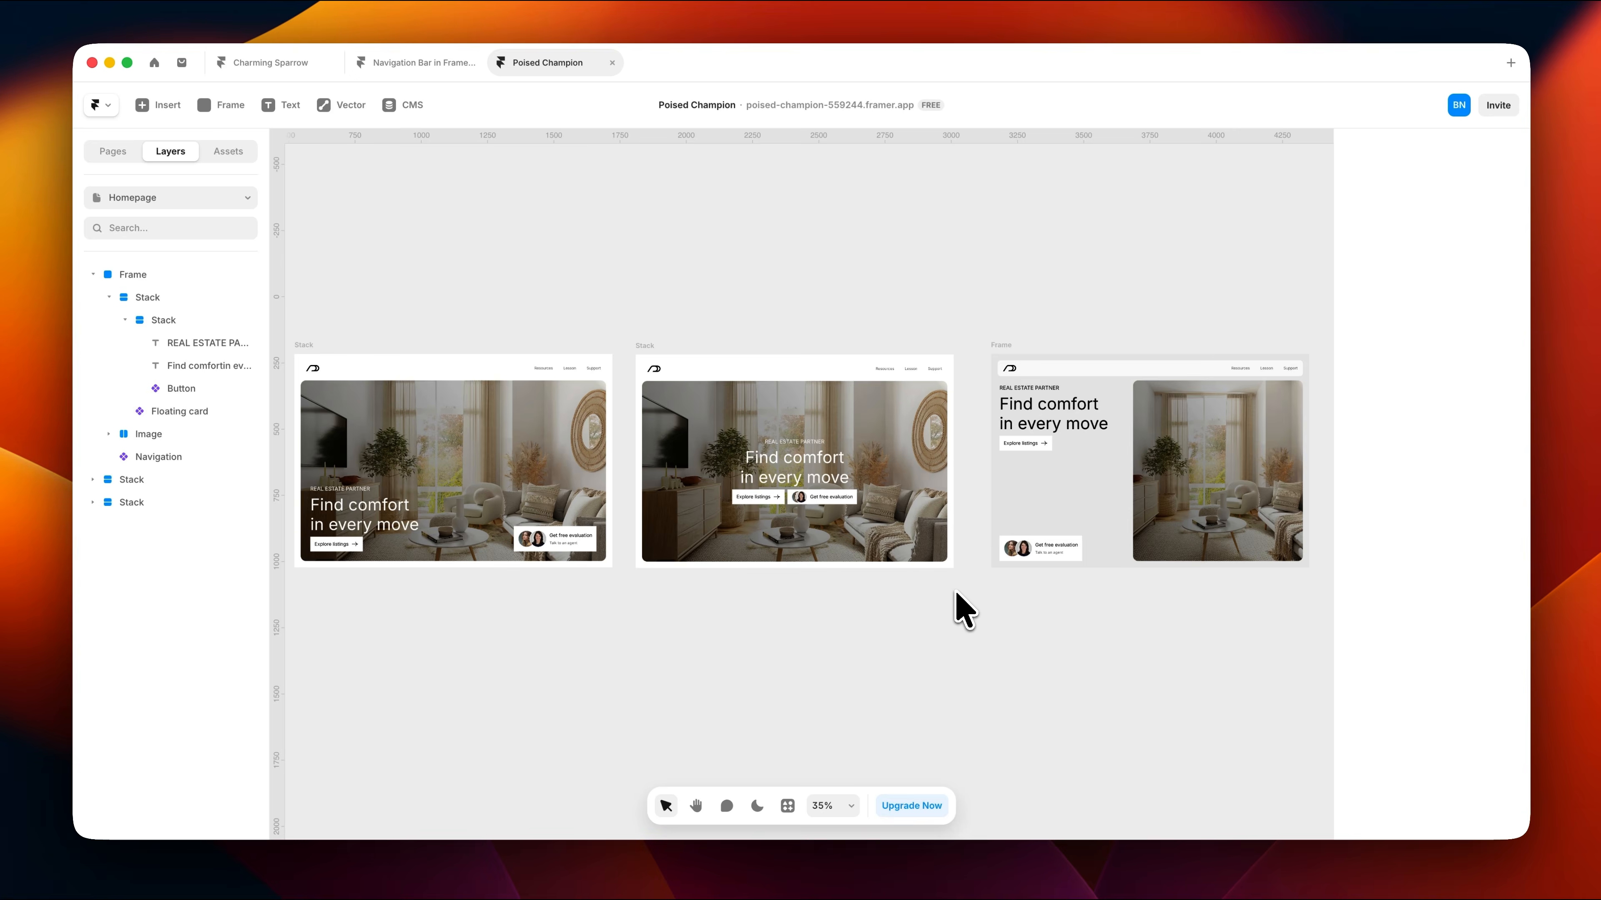
scroll(956, 592, down, 2)
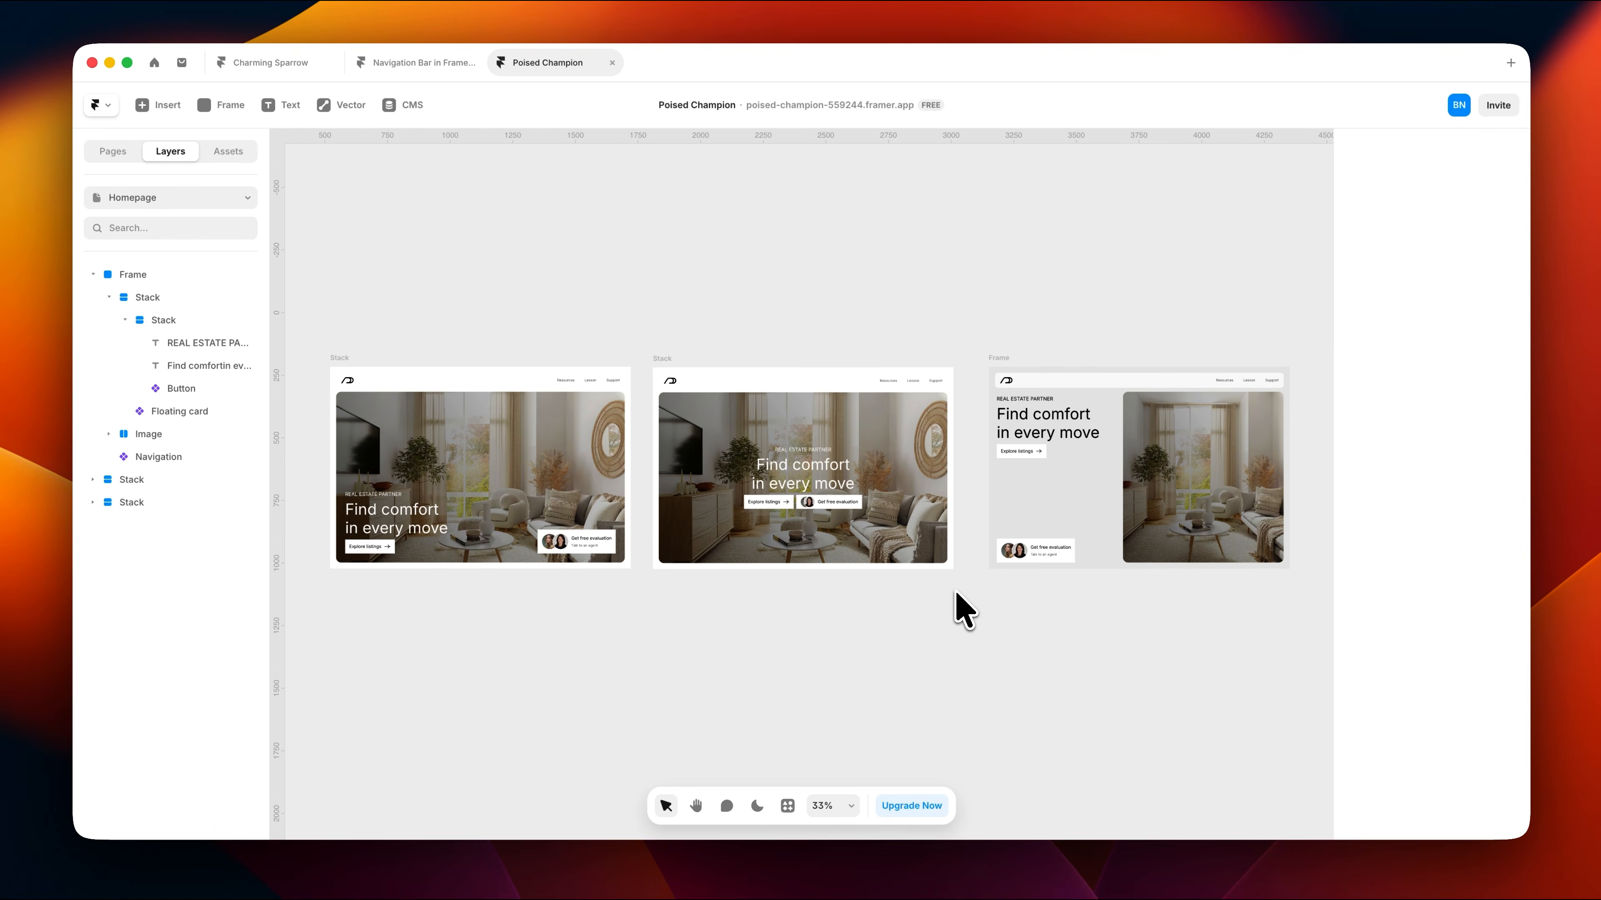
click(343, 372)
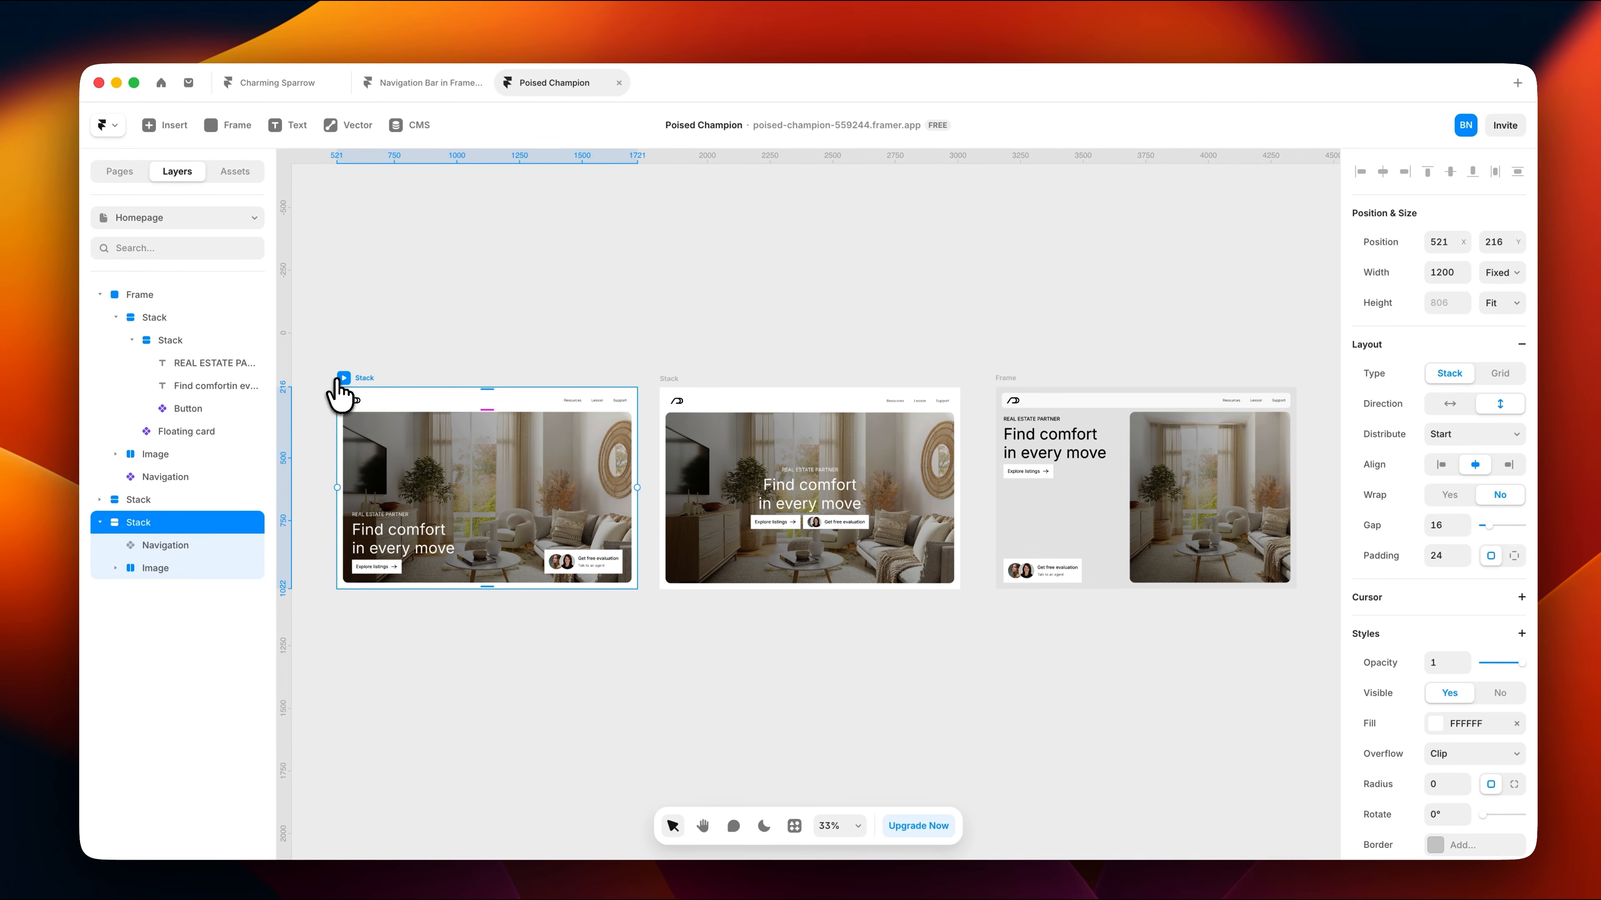
right_click(366, 381)
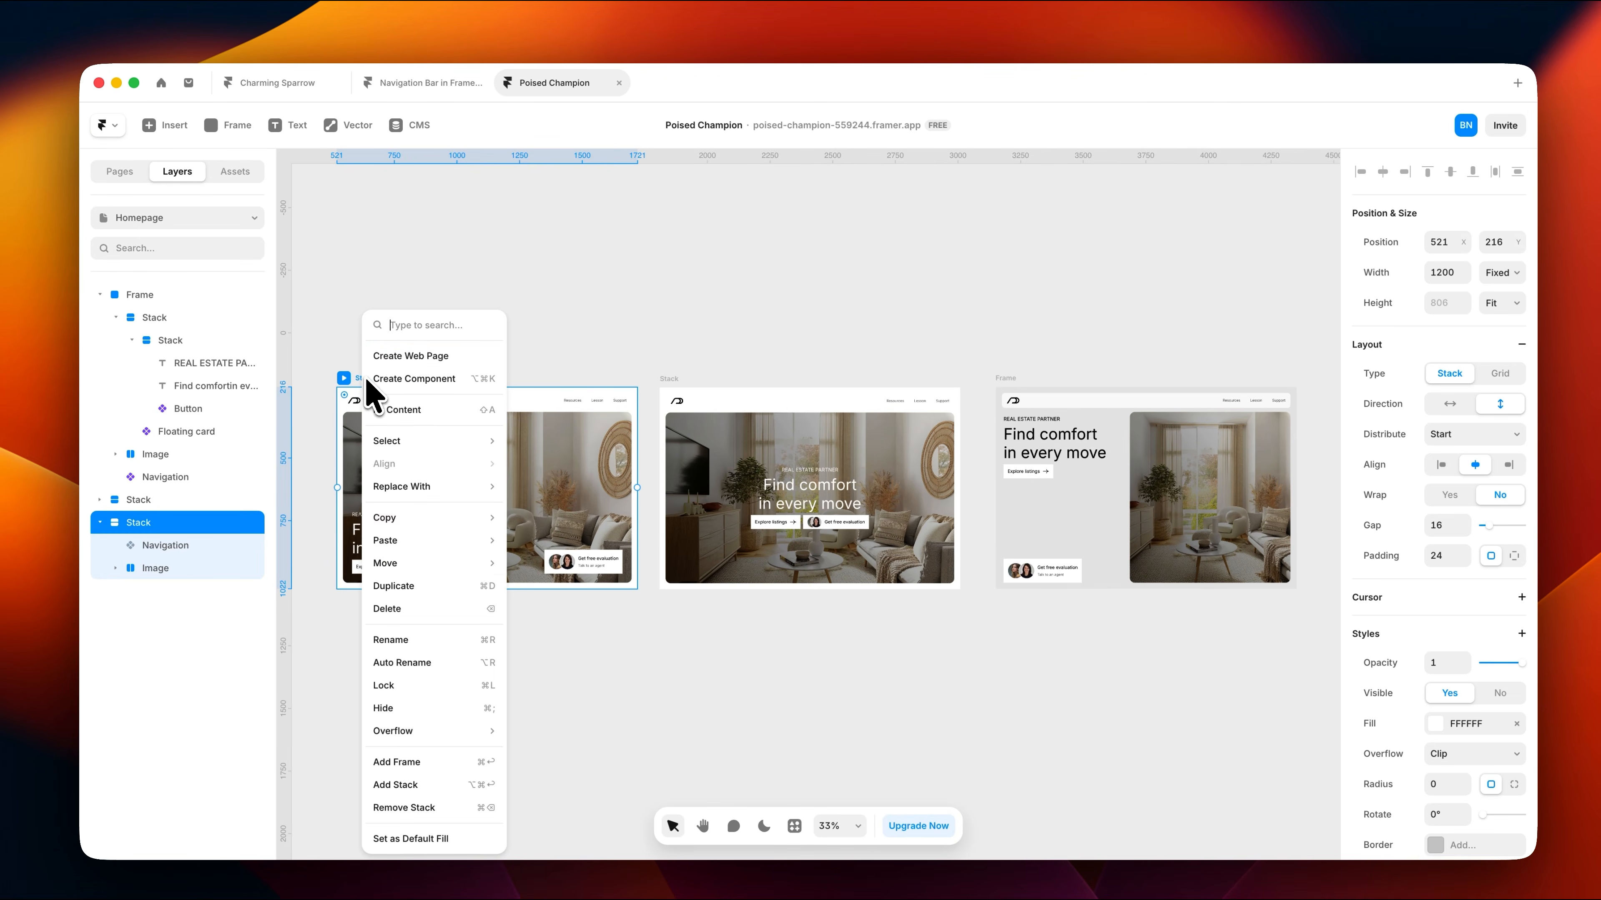
click(426, 357)
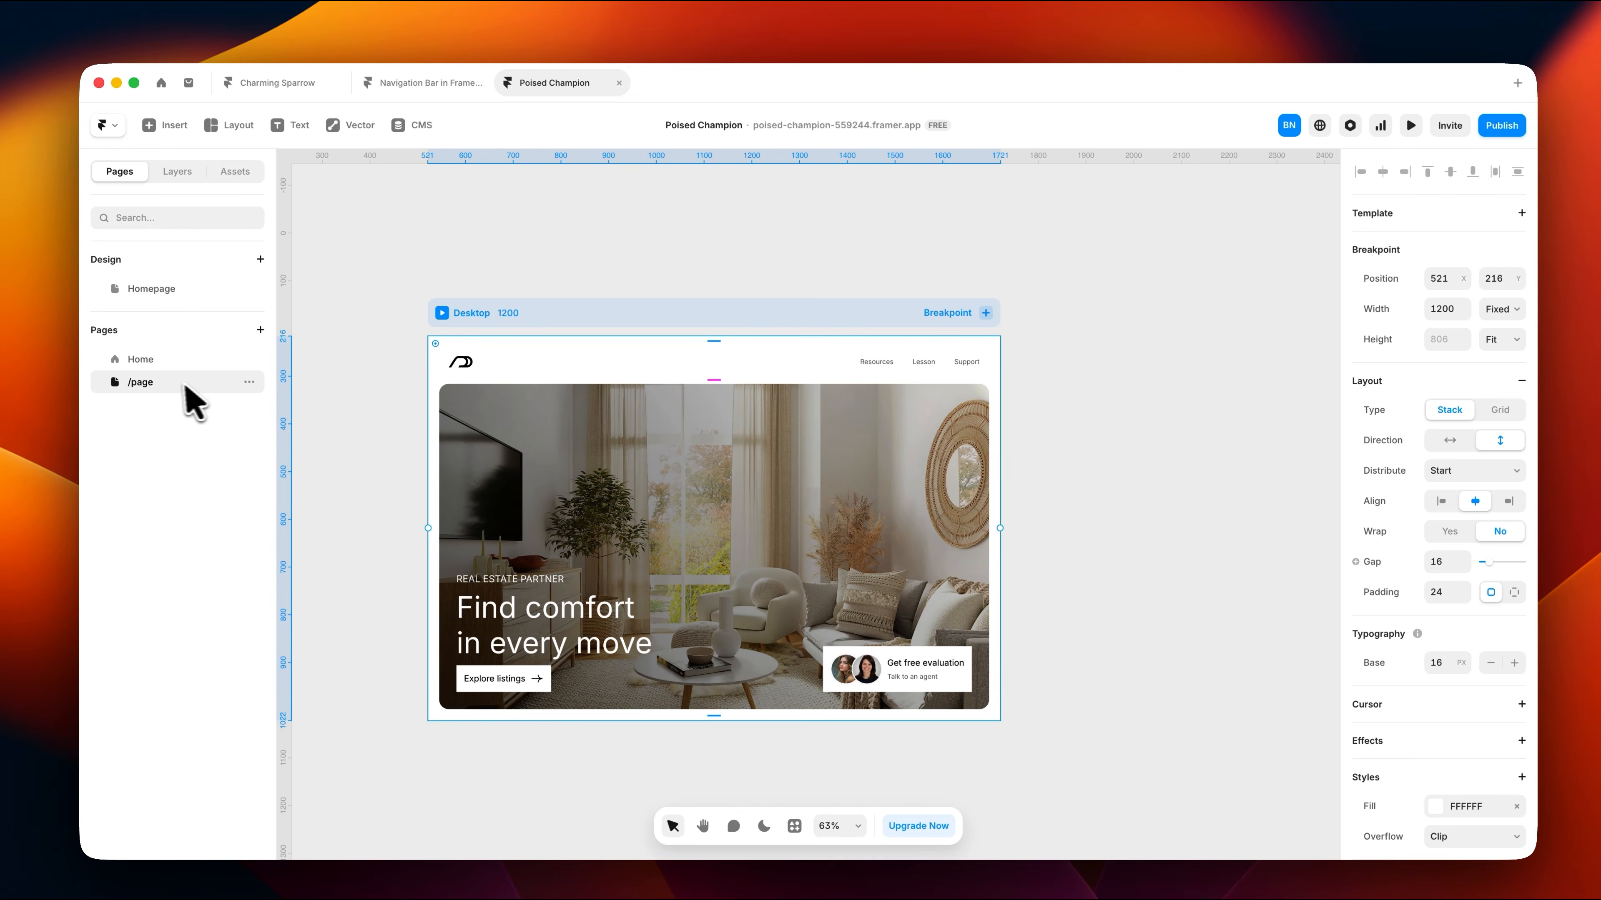
double_click(143, 382)
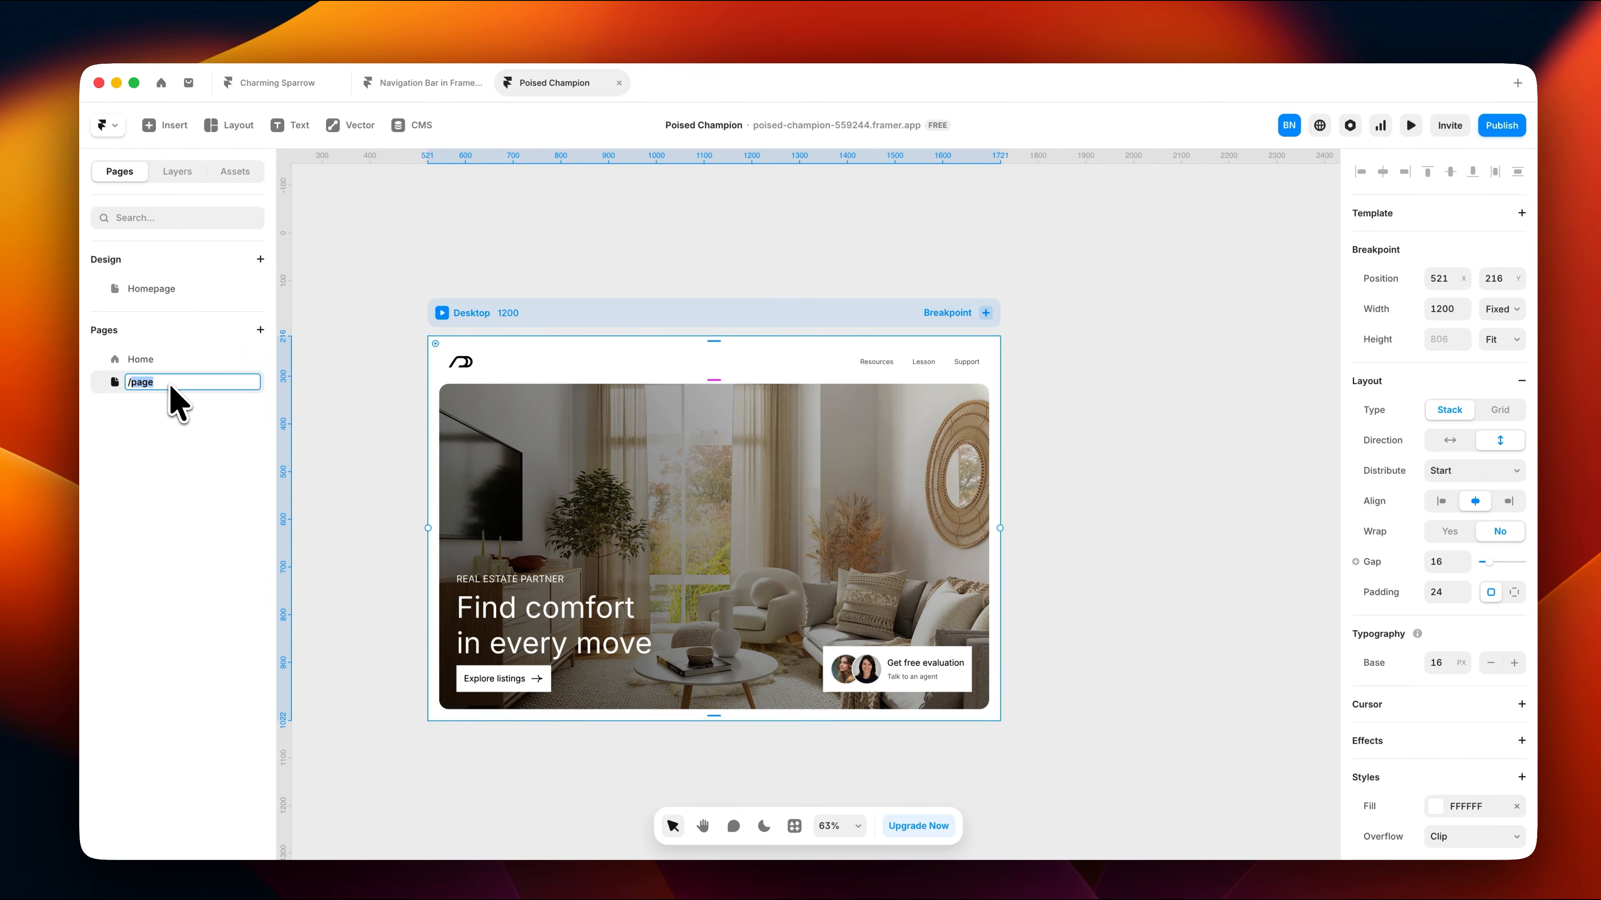
click(329, 418)
click(524, 322)
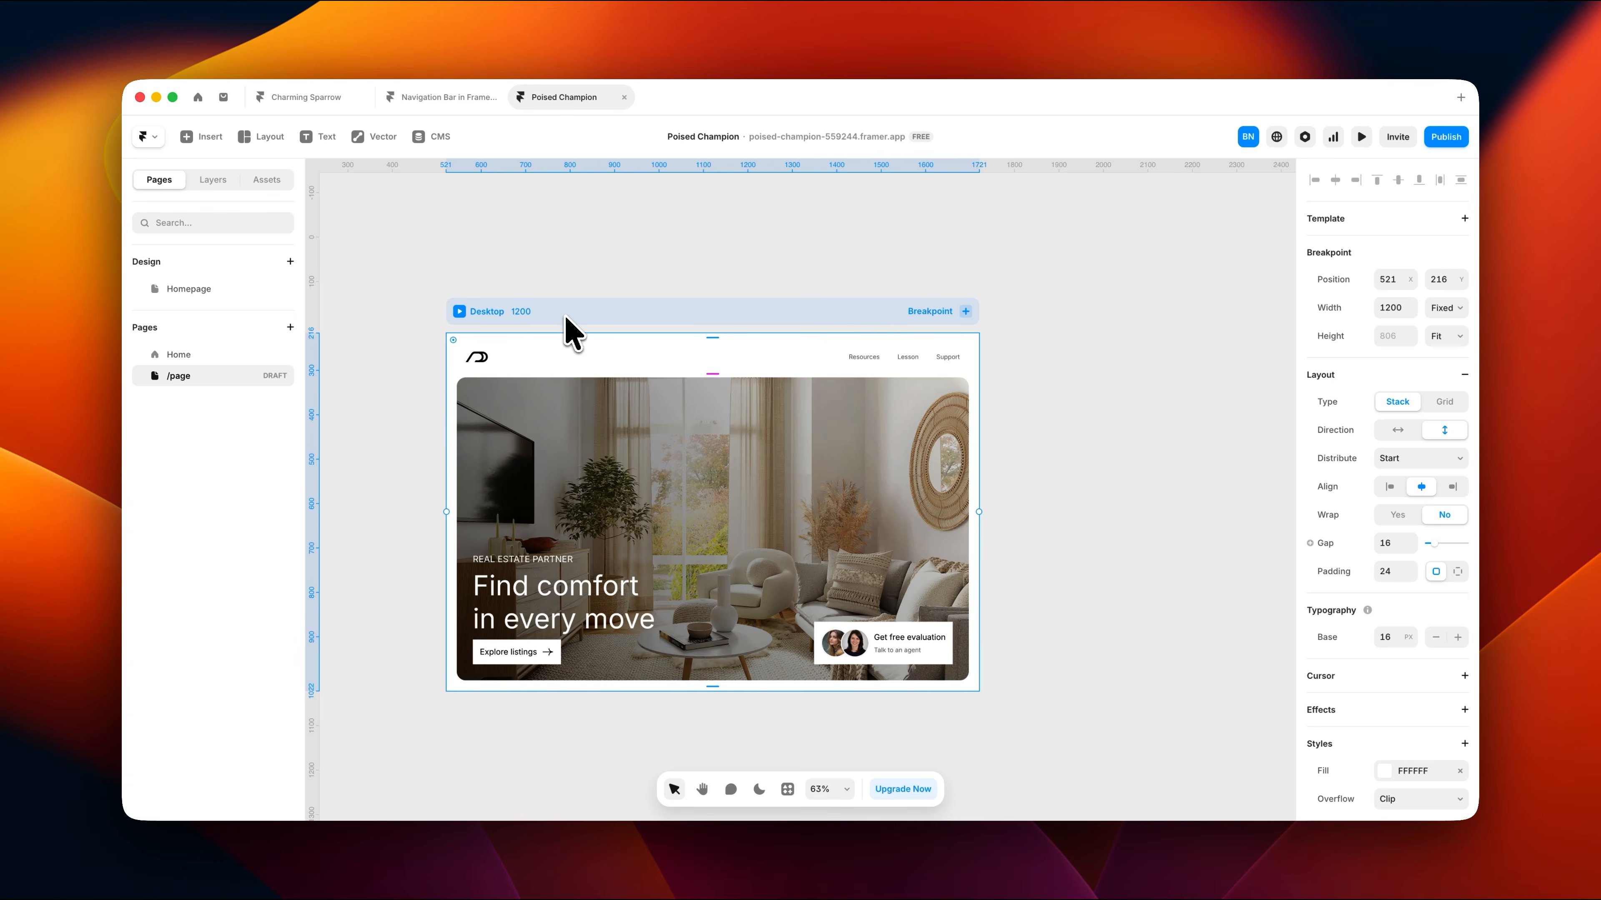
Step: Add an Appear effect to the hero's label, heading and Explore listings button together
click(546, 563)
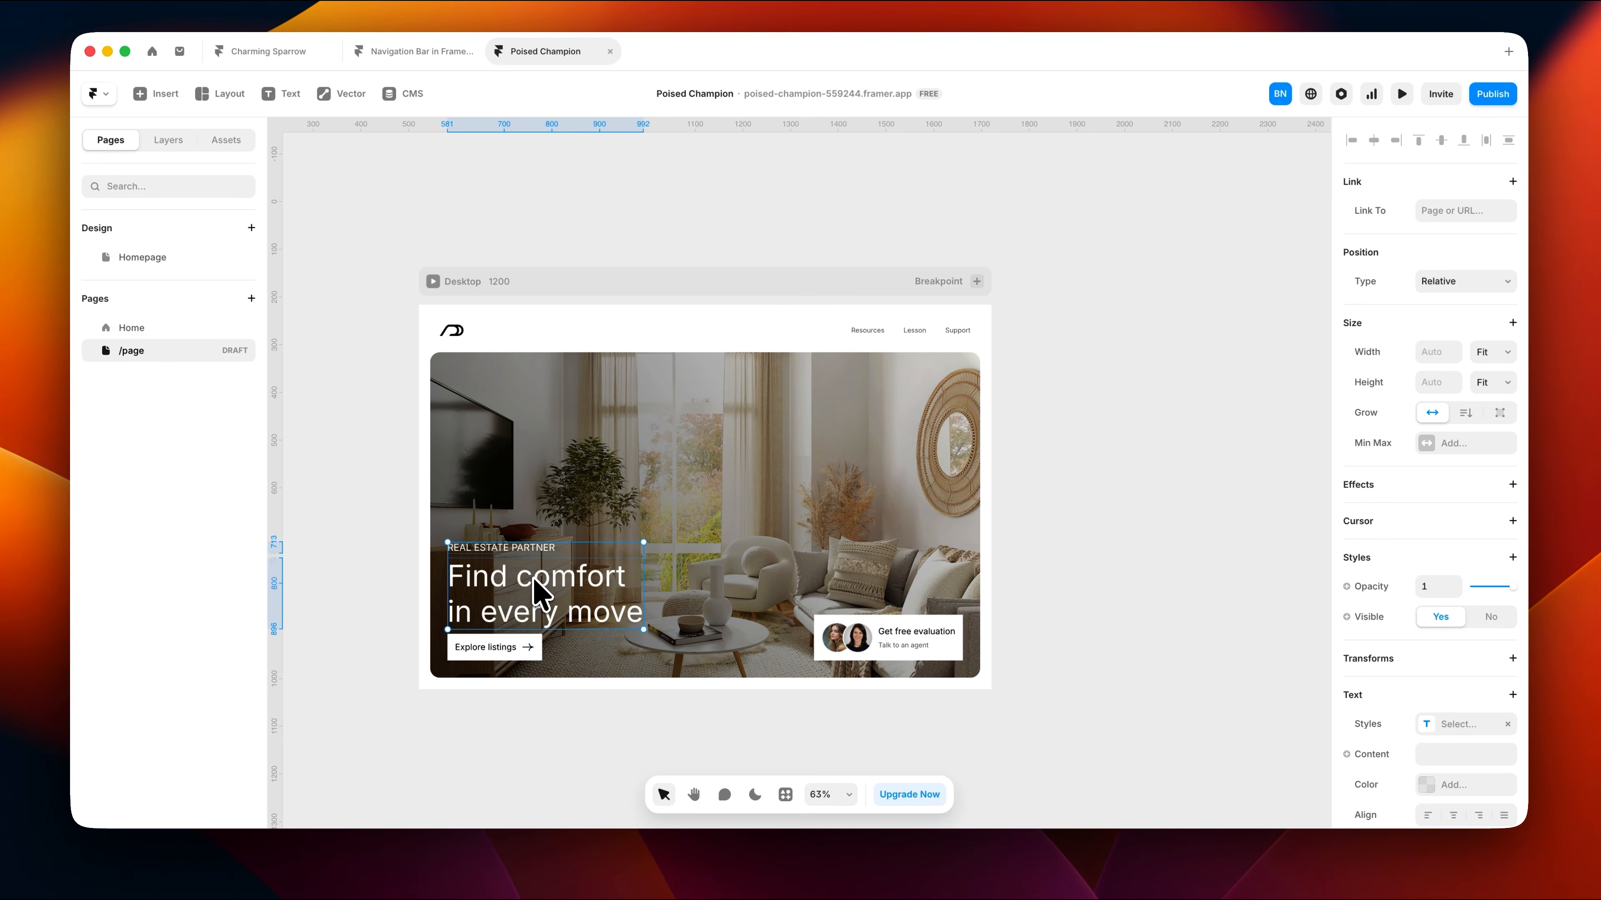
shift+click(523, 643)
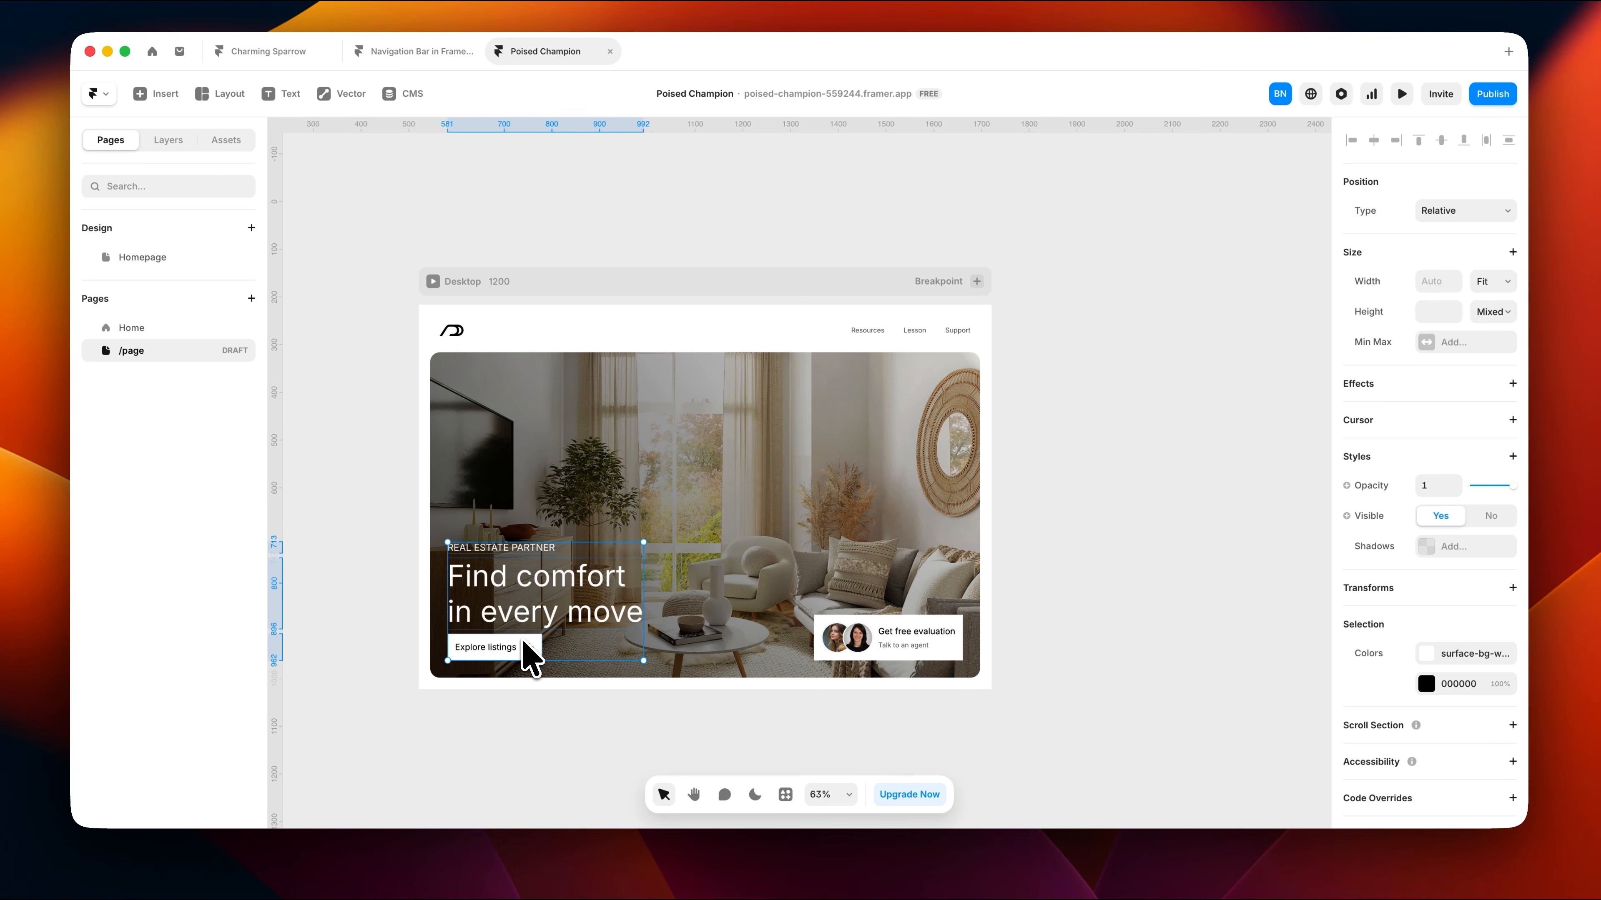
click(1512, 384)
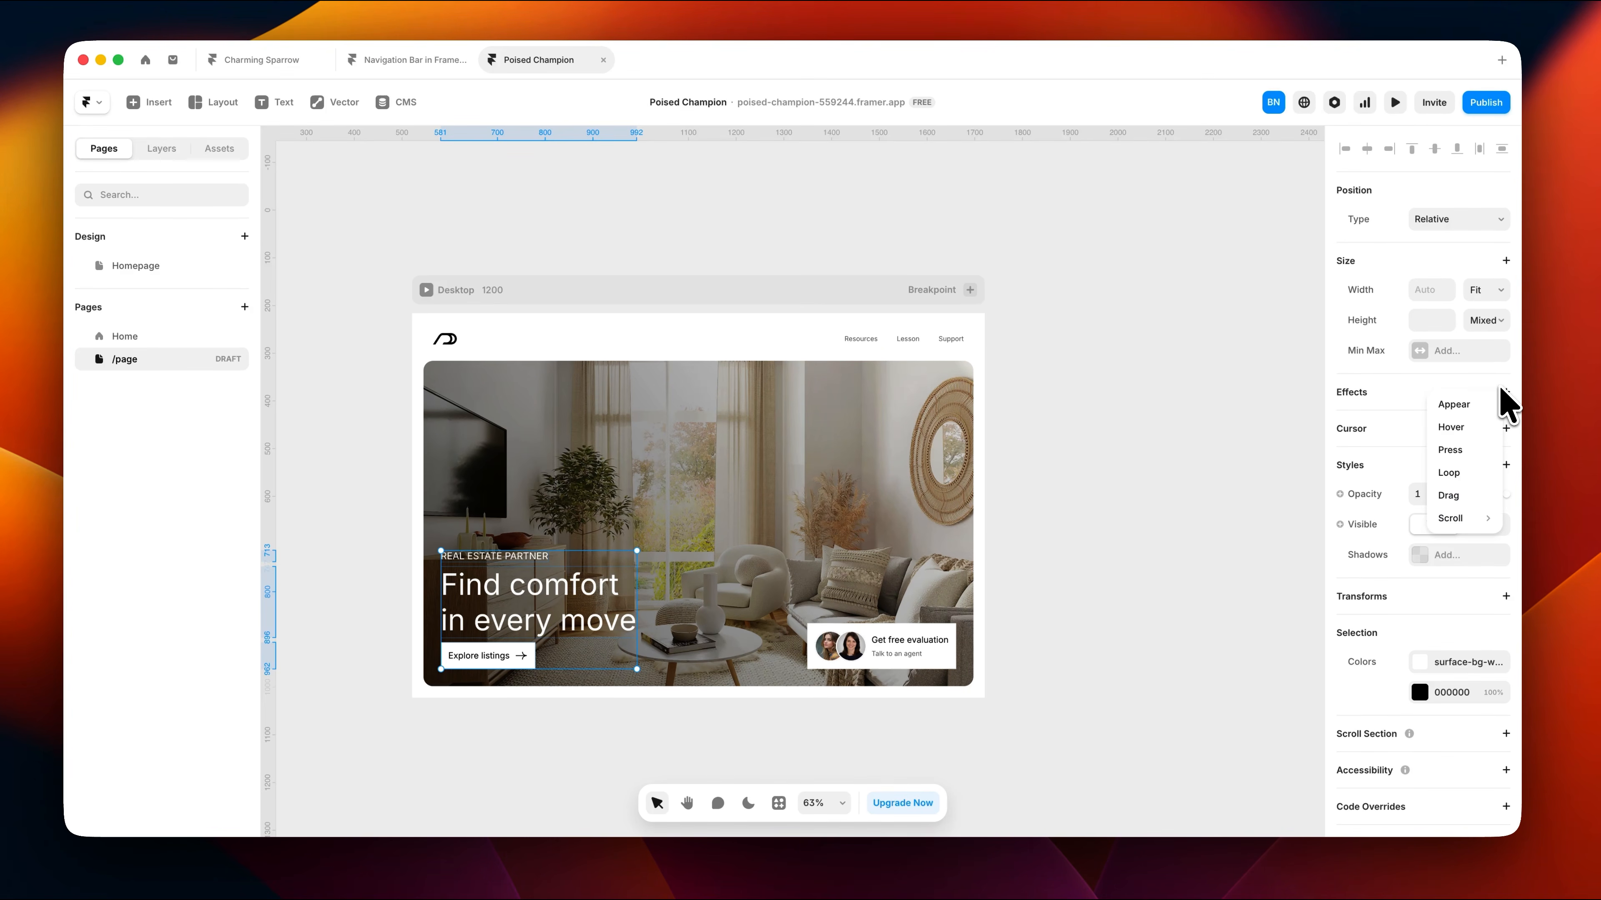
click(1477, 411)
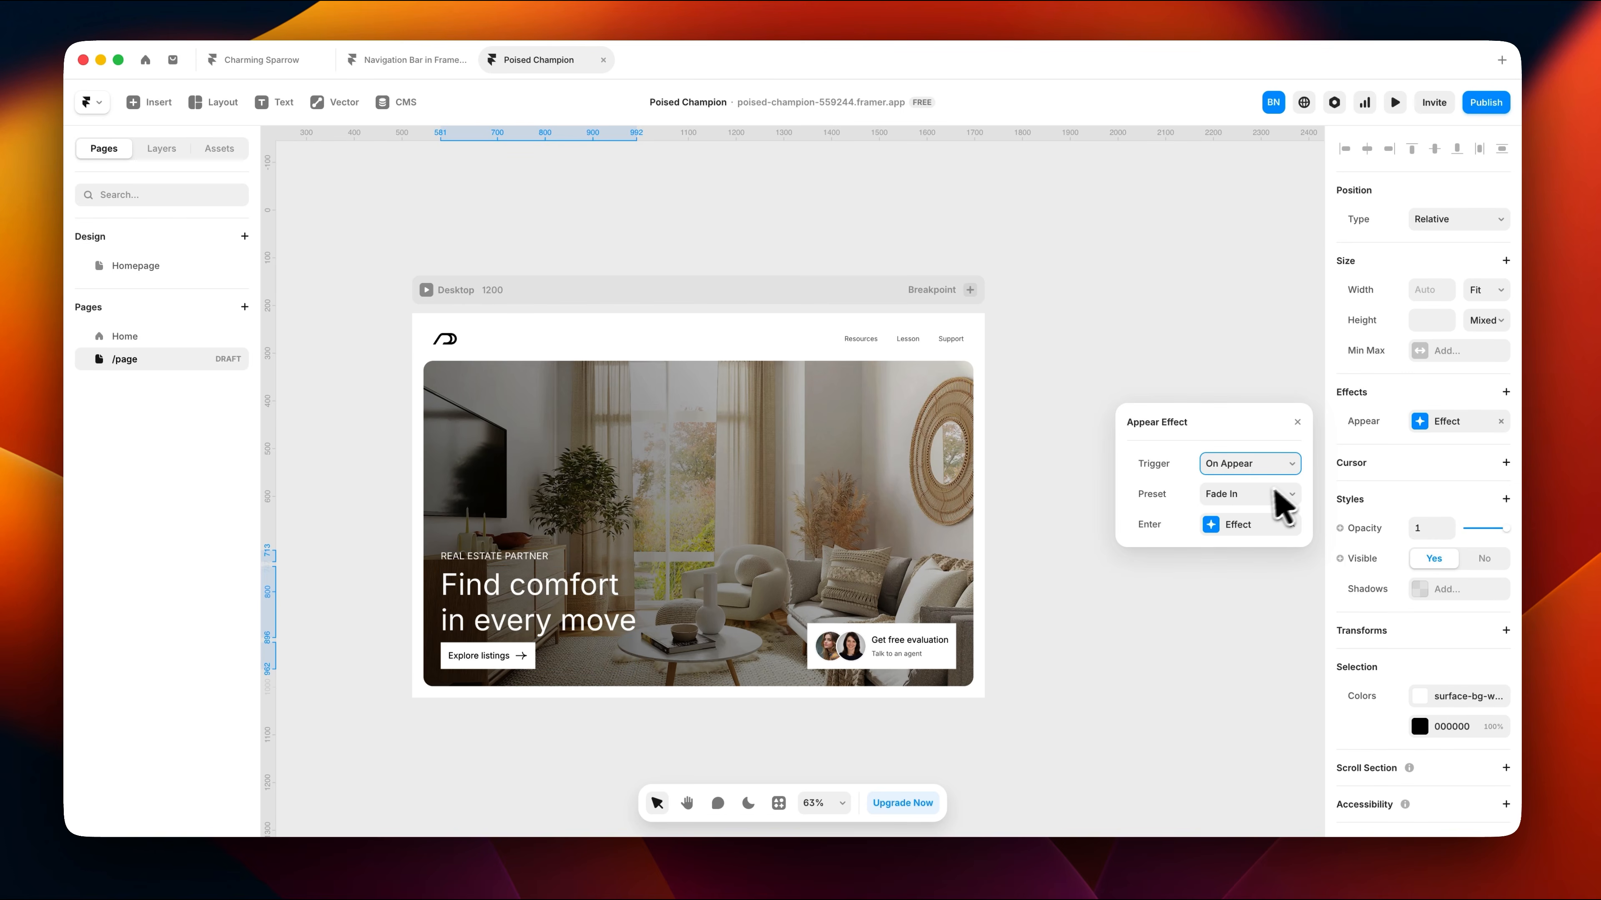
Step: Set the enter effect's vertical offset to 147 with an Ease transition of 0.8 s, and preview the desktop page
click(1259, 525)
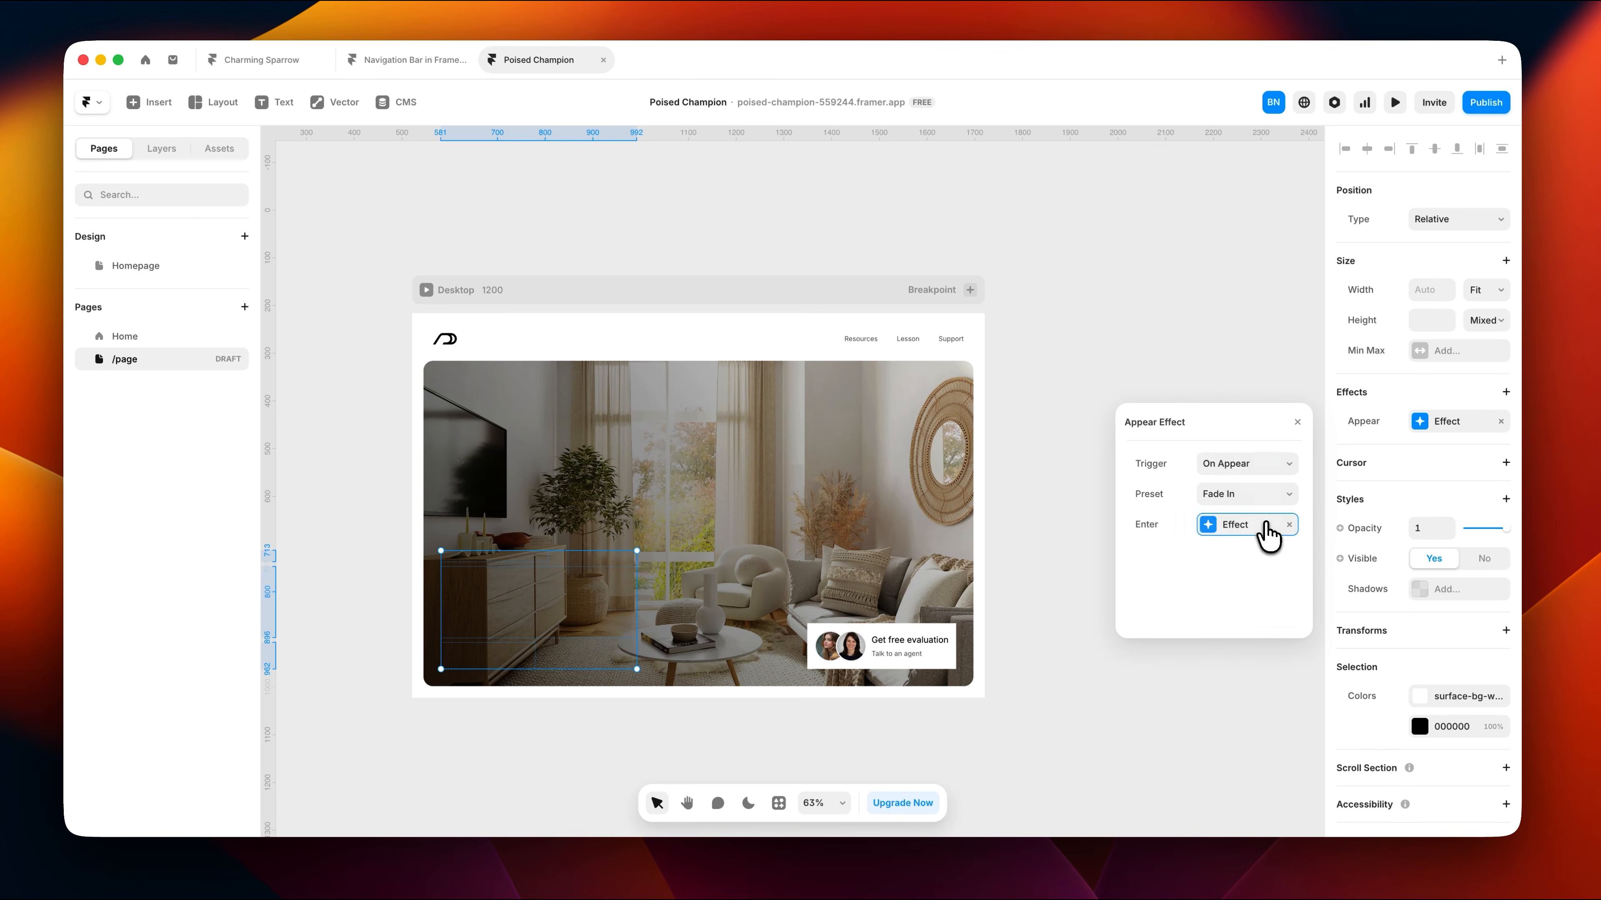
drag(1294, 585, 1303, 477)
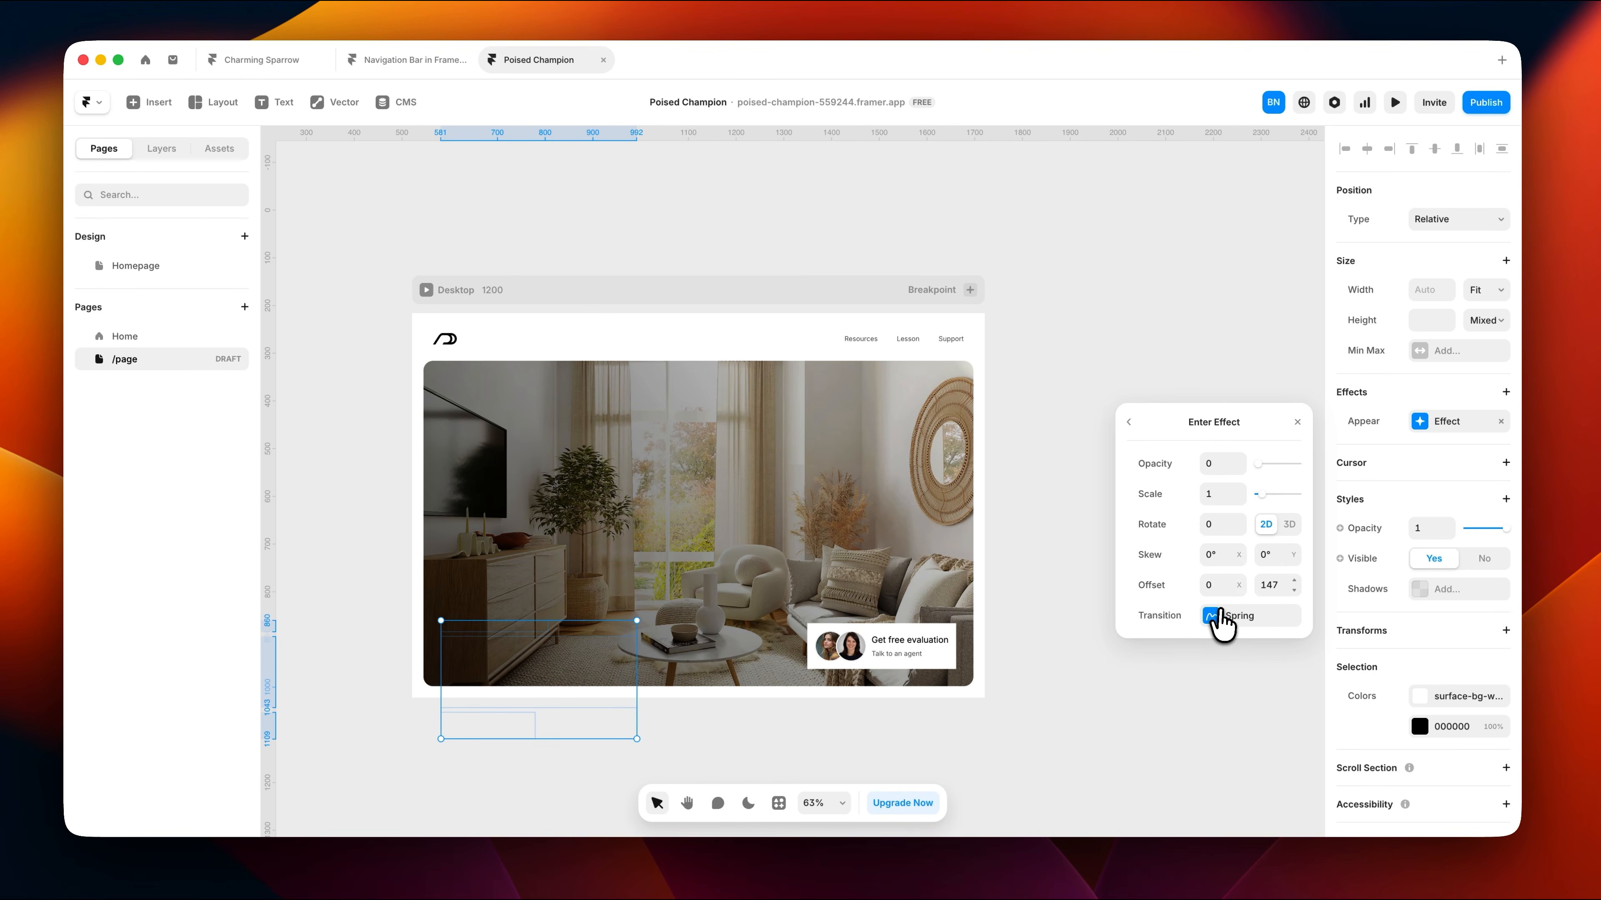
click(1221, 621)
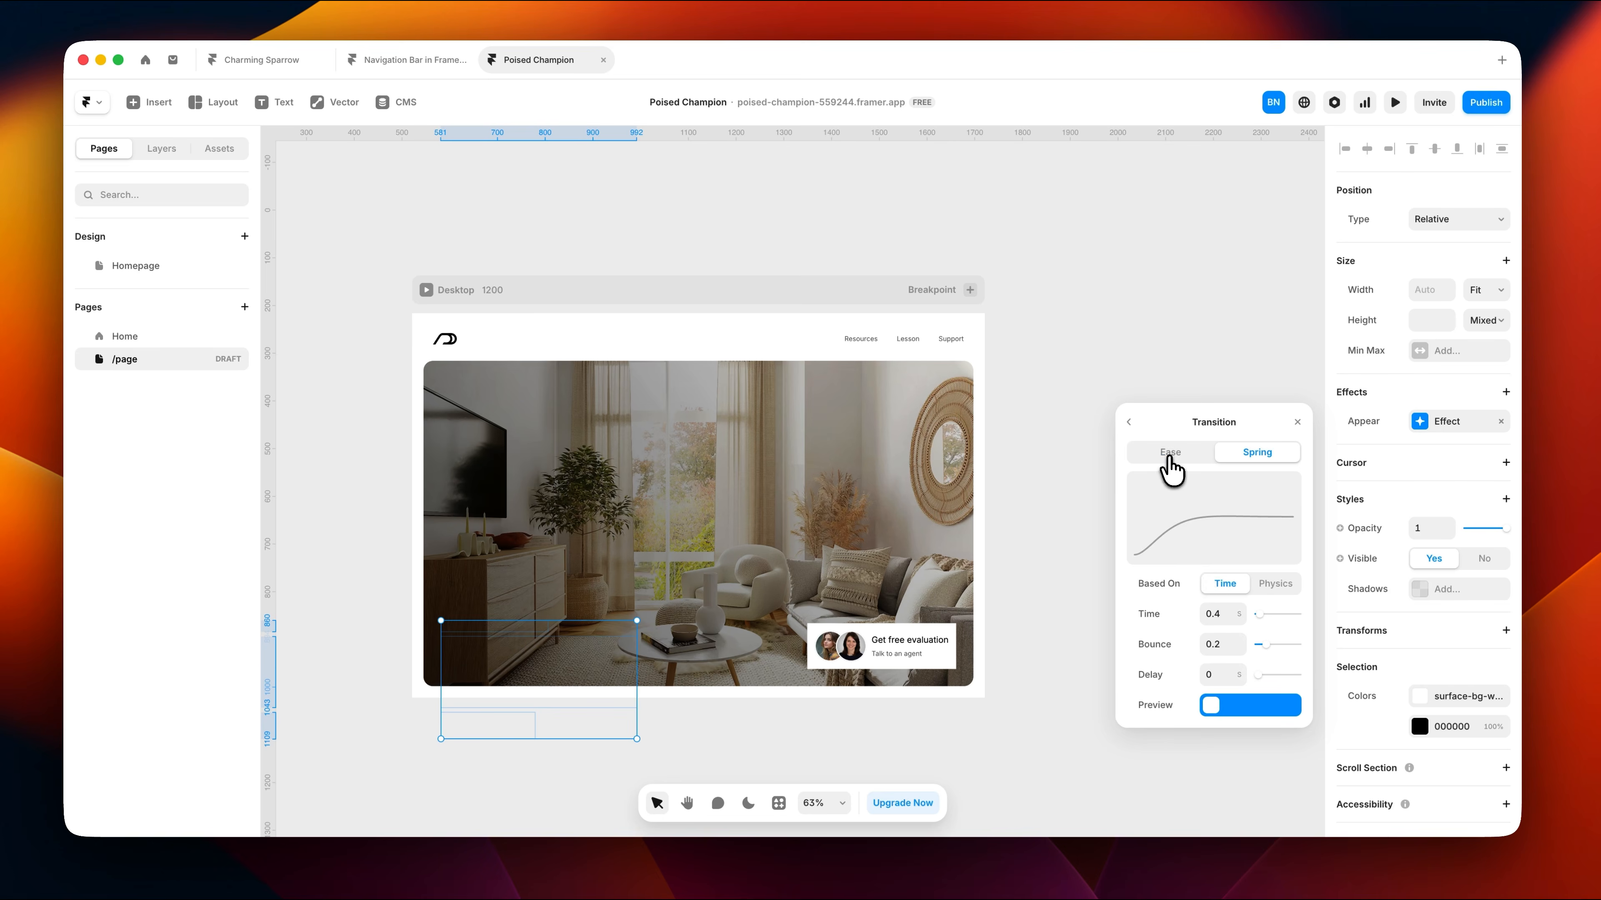
click(1170, 452)
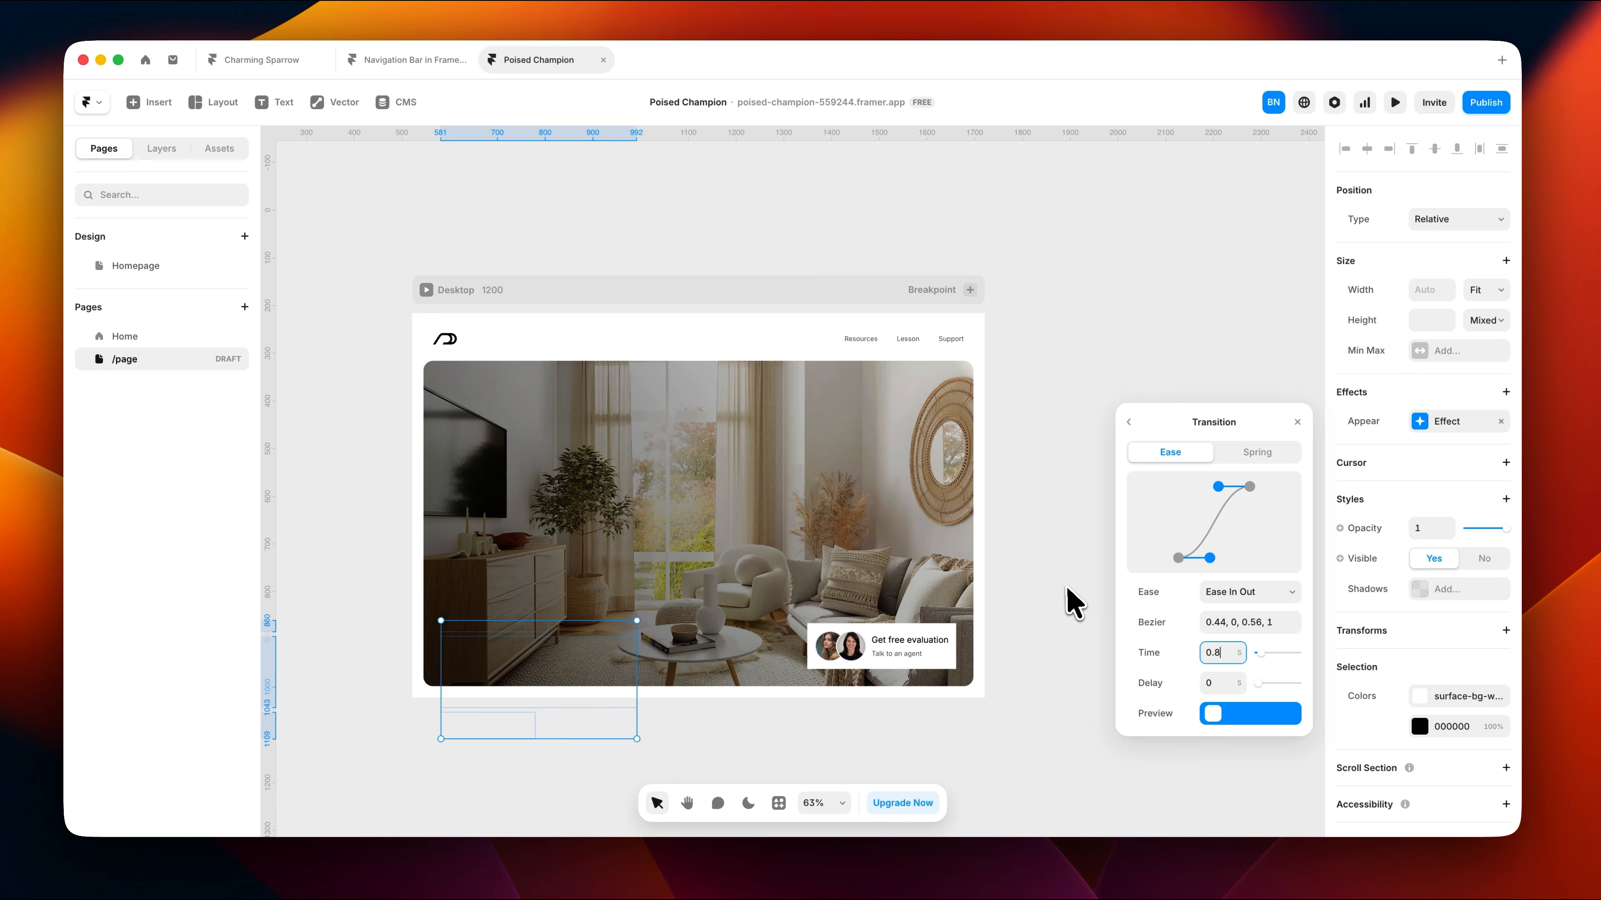
click(1071, 602)
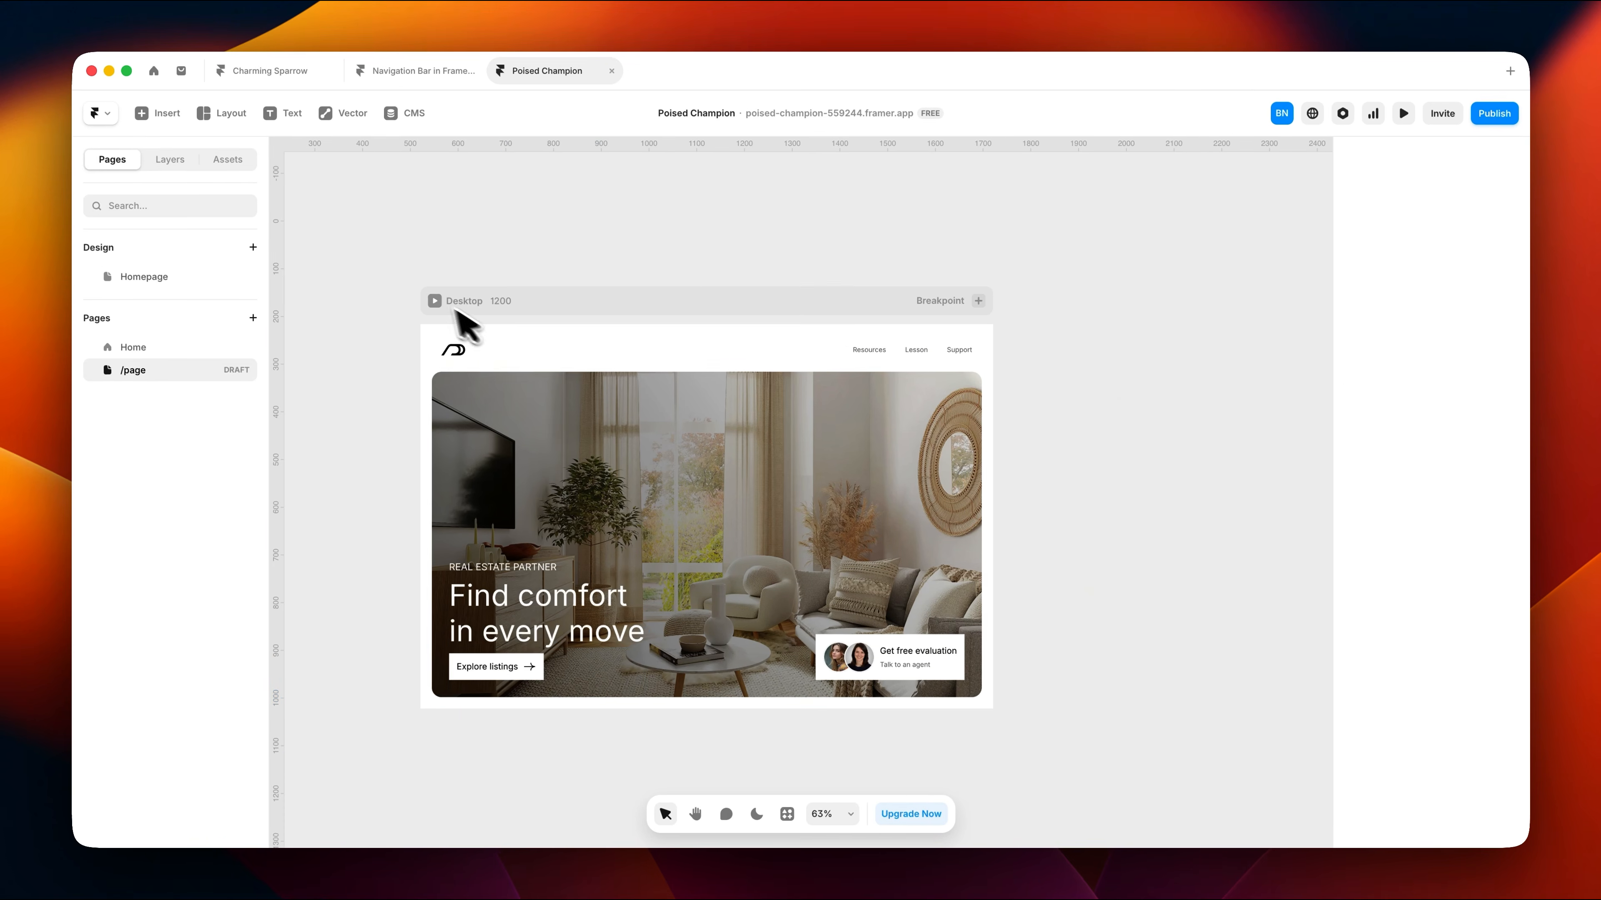
click(427, 290)
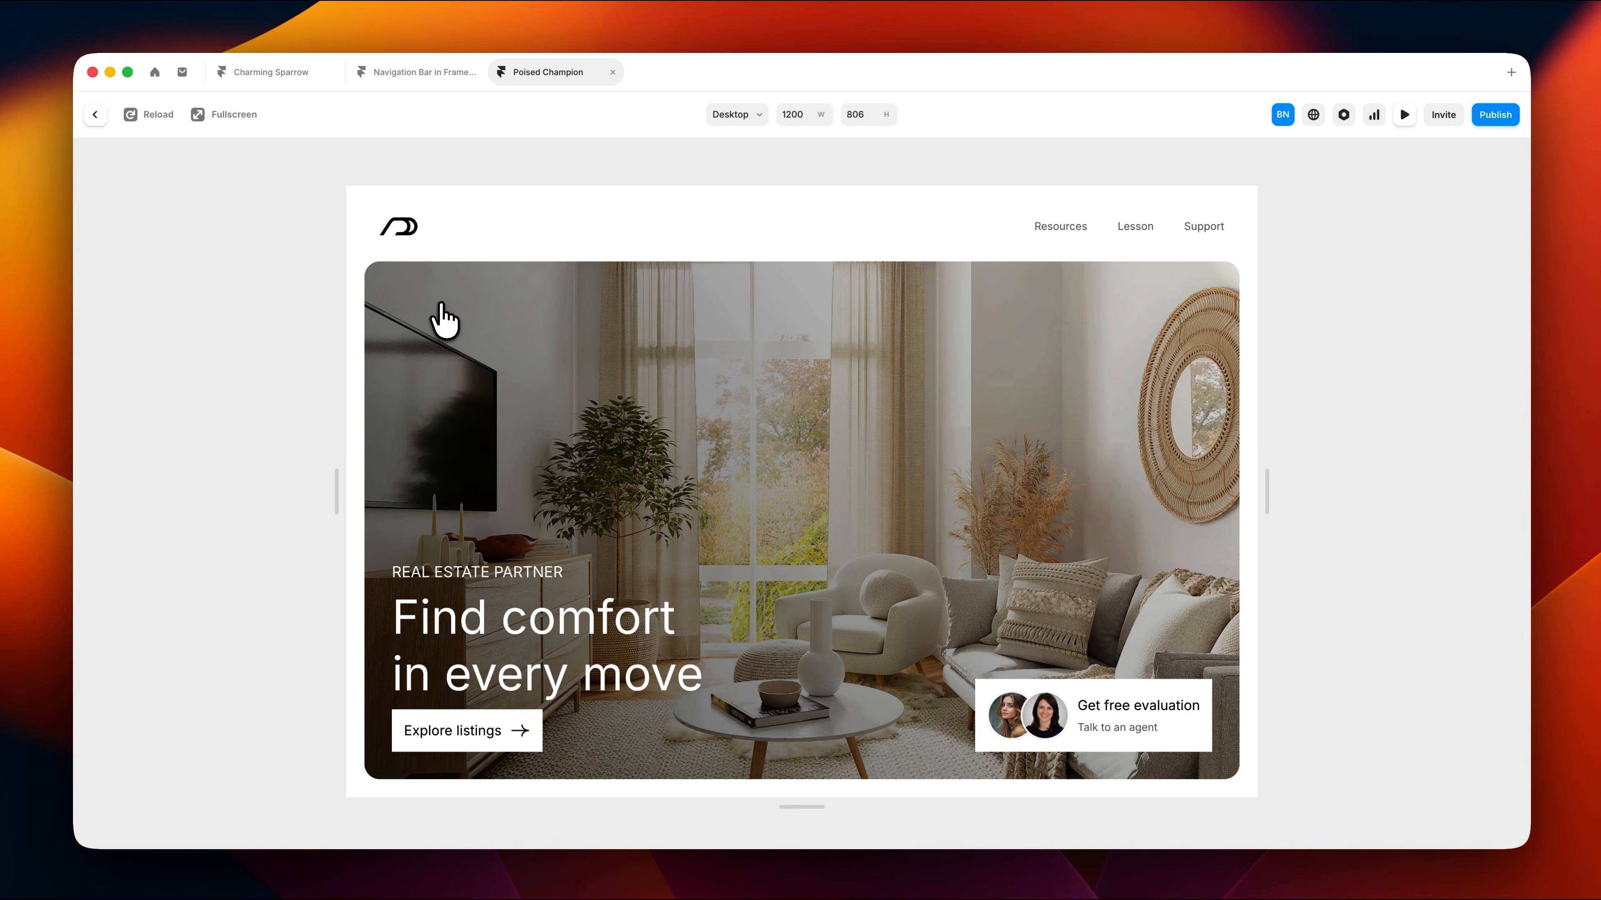
key(Escape)
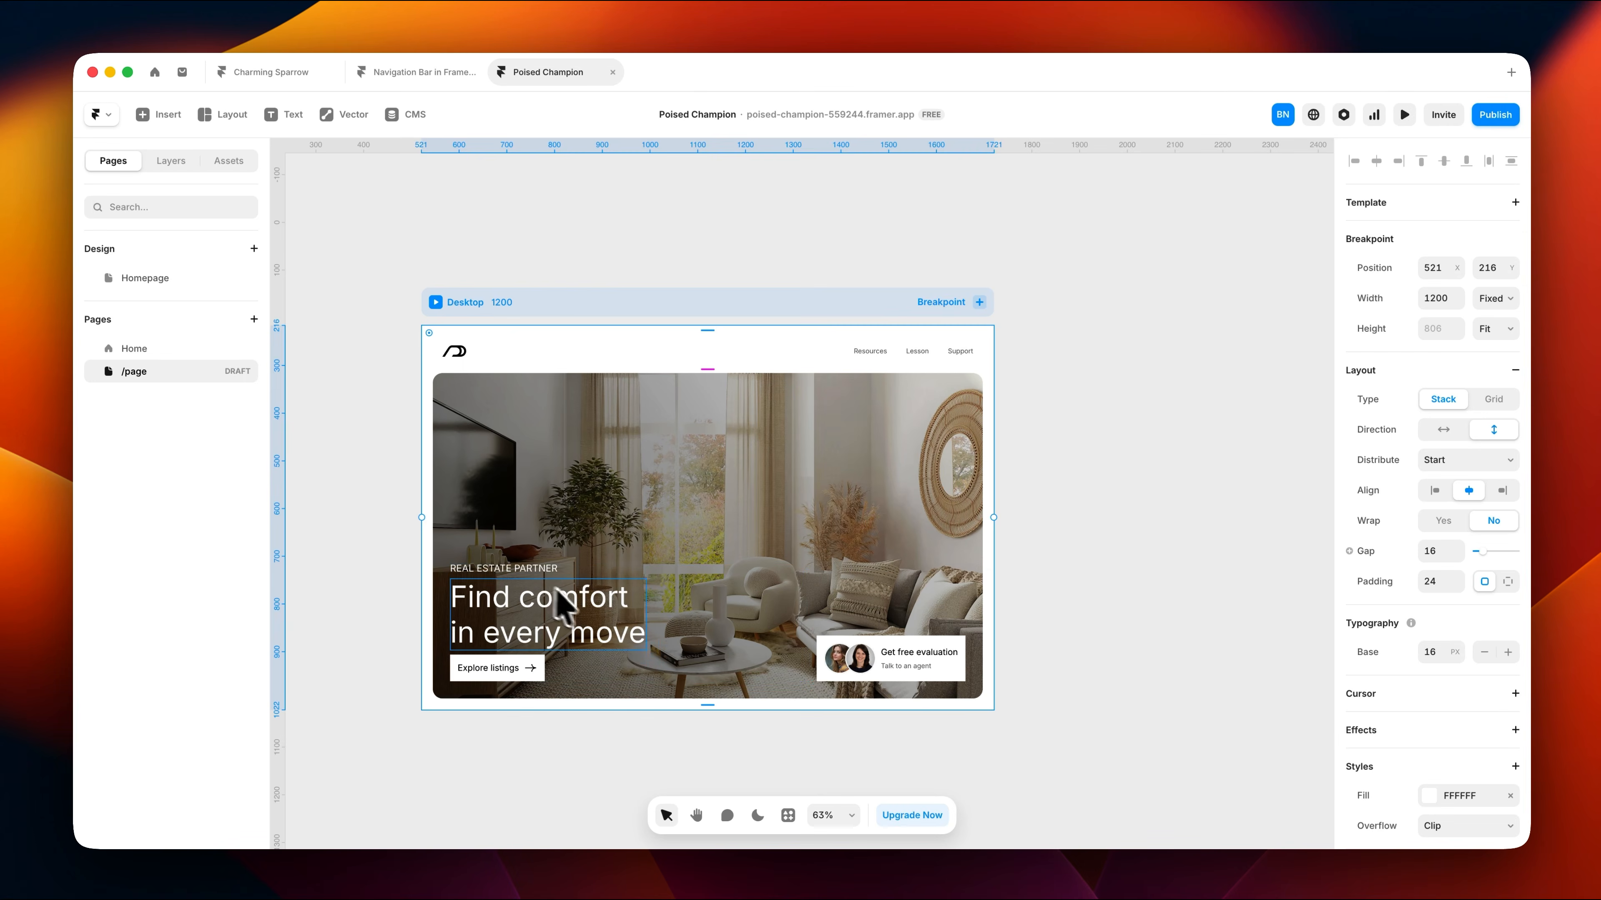
Step: Copy the heading's Appear effect onto the floating card and preview the desktop page
click(615, 634)
right_click(1376, 544)
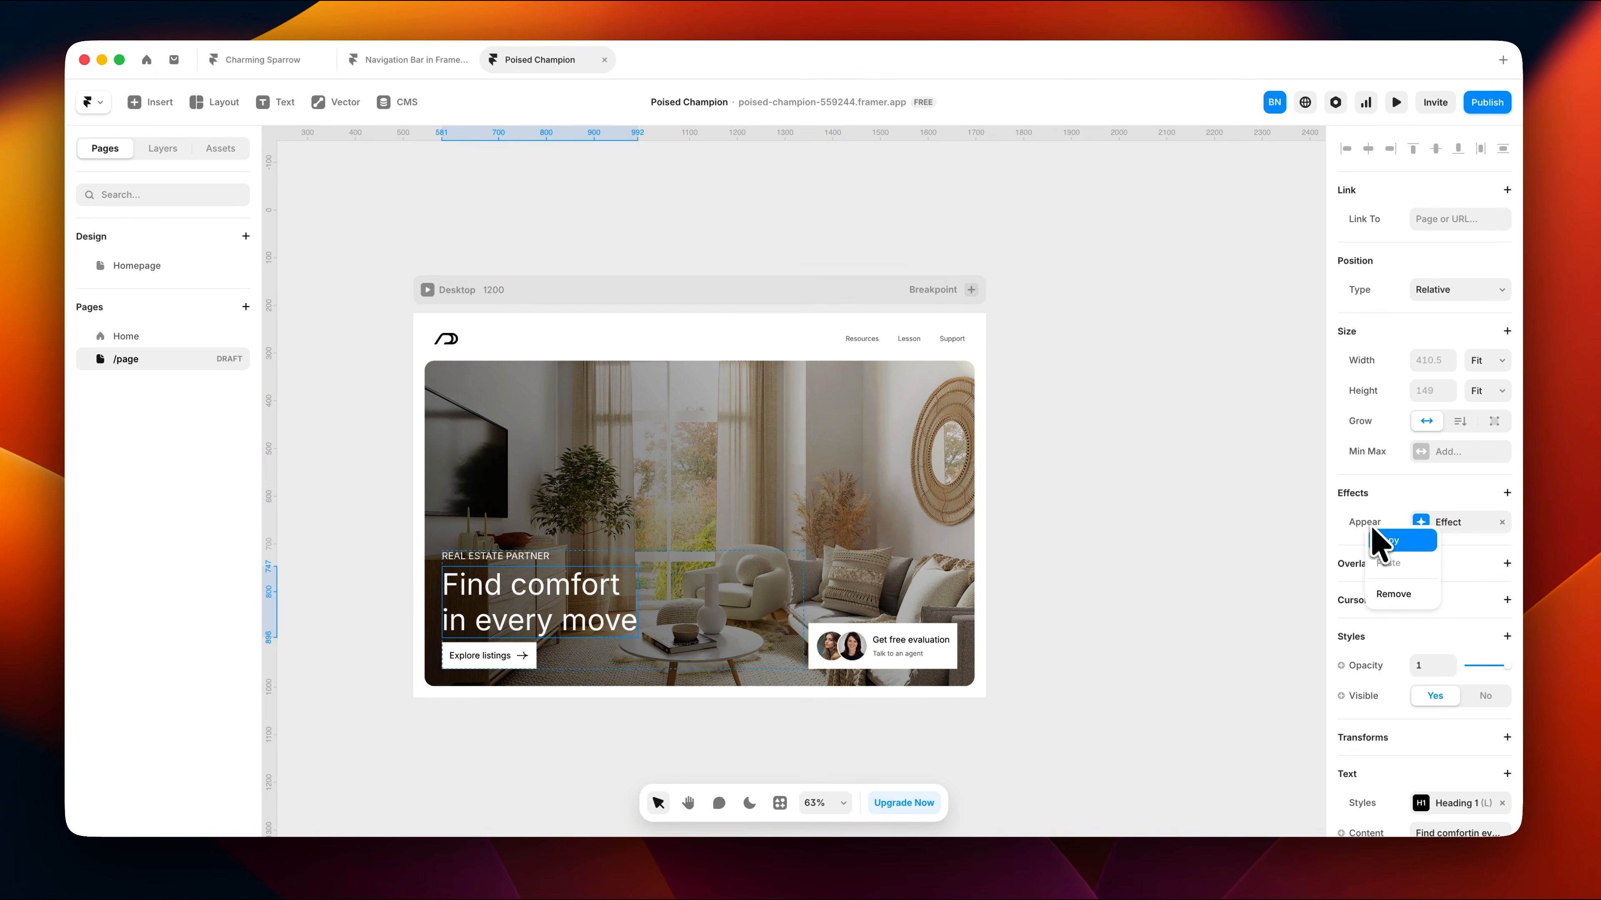
click(1387, 541)
click(911, 646)
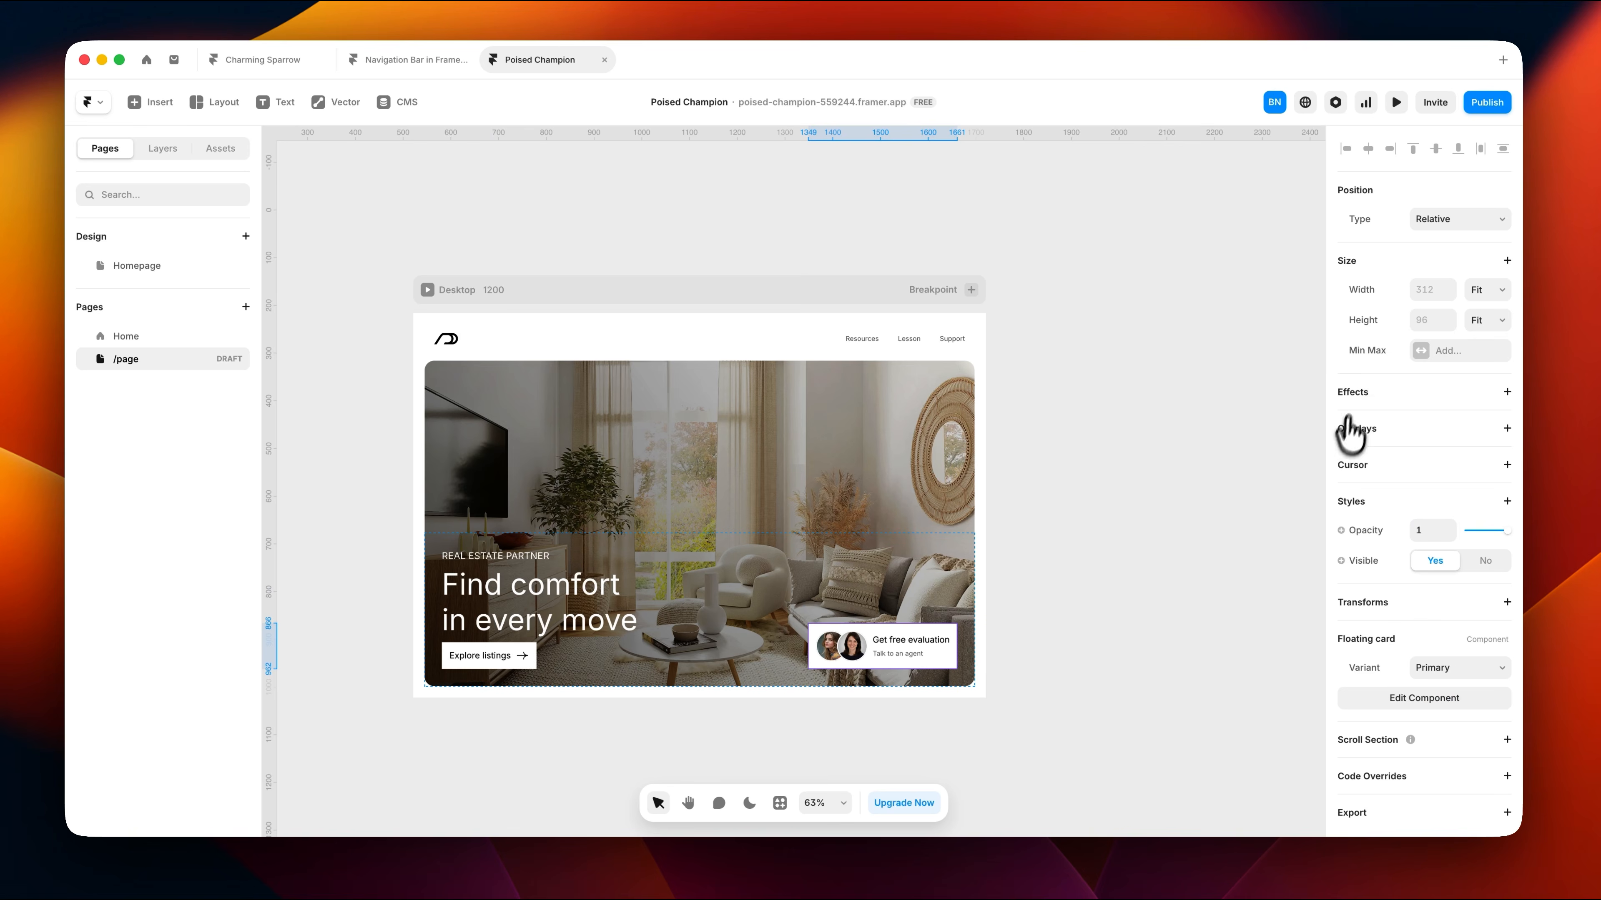
click(1358, 394)
click(1377, 443)
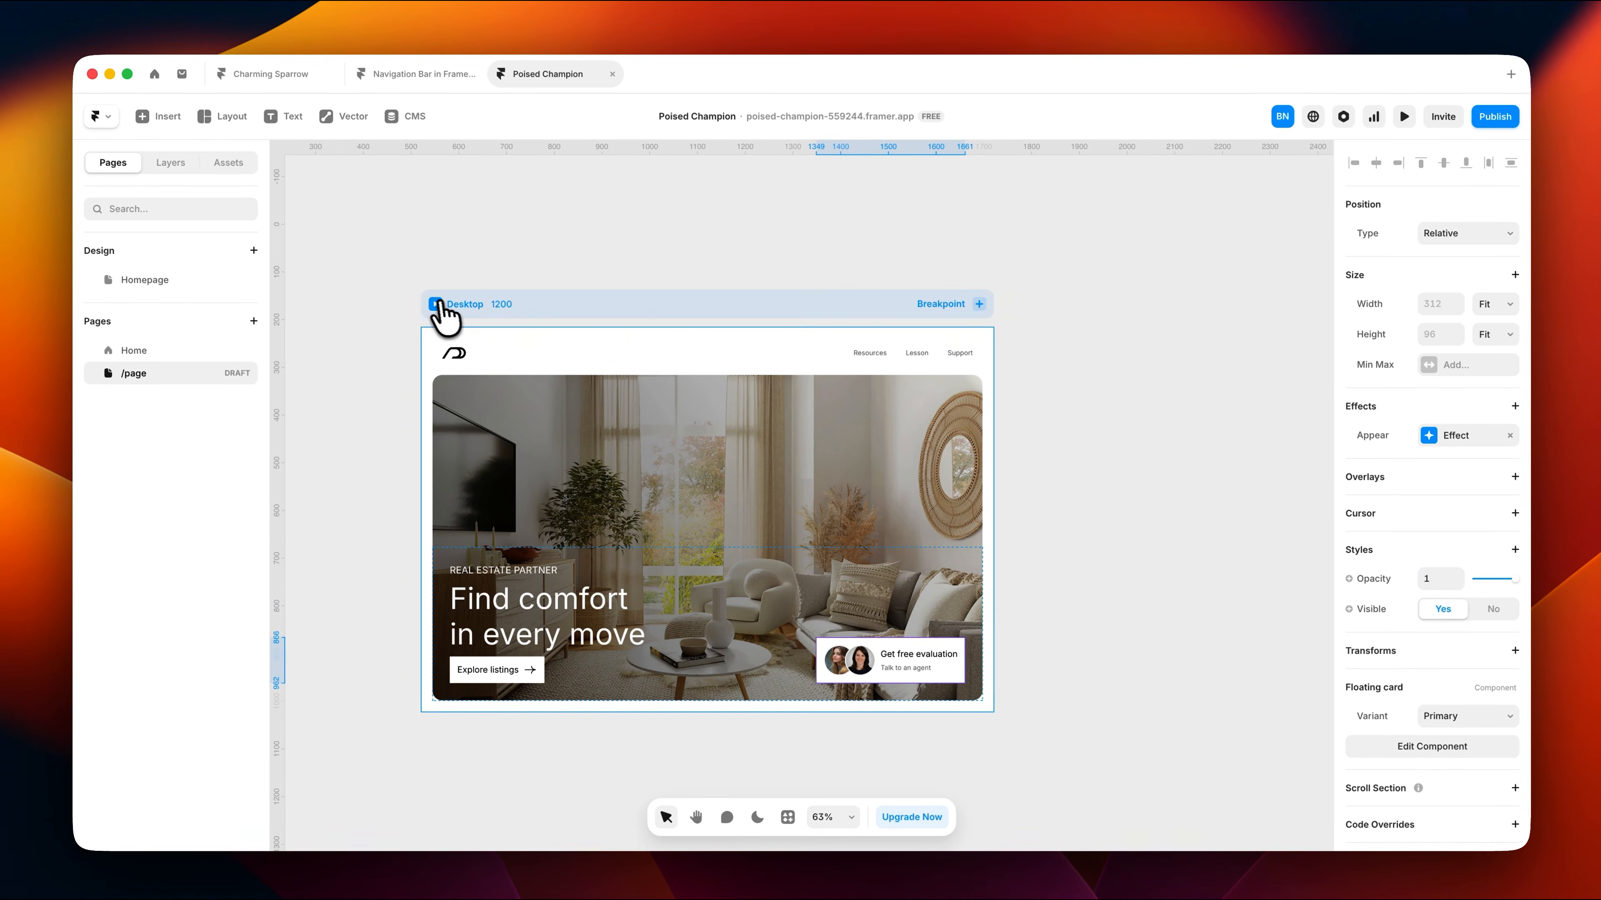
click(427, 289)
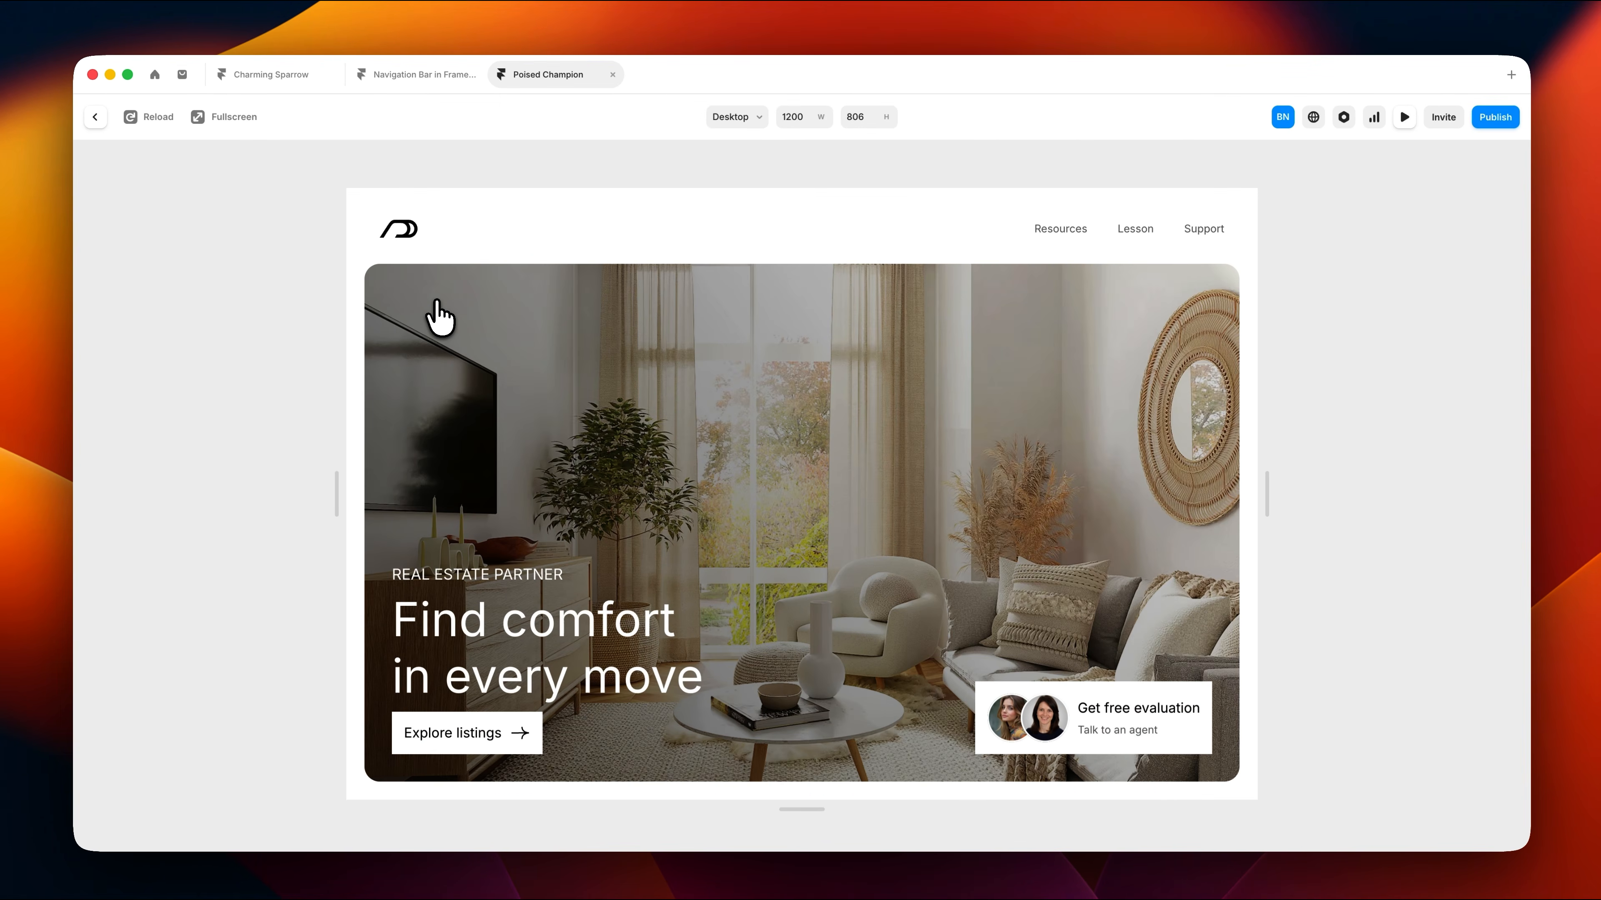
key(Escape)
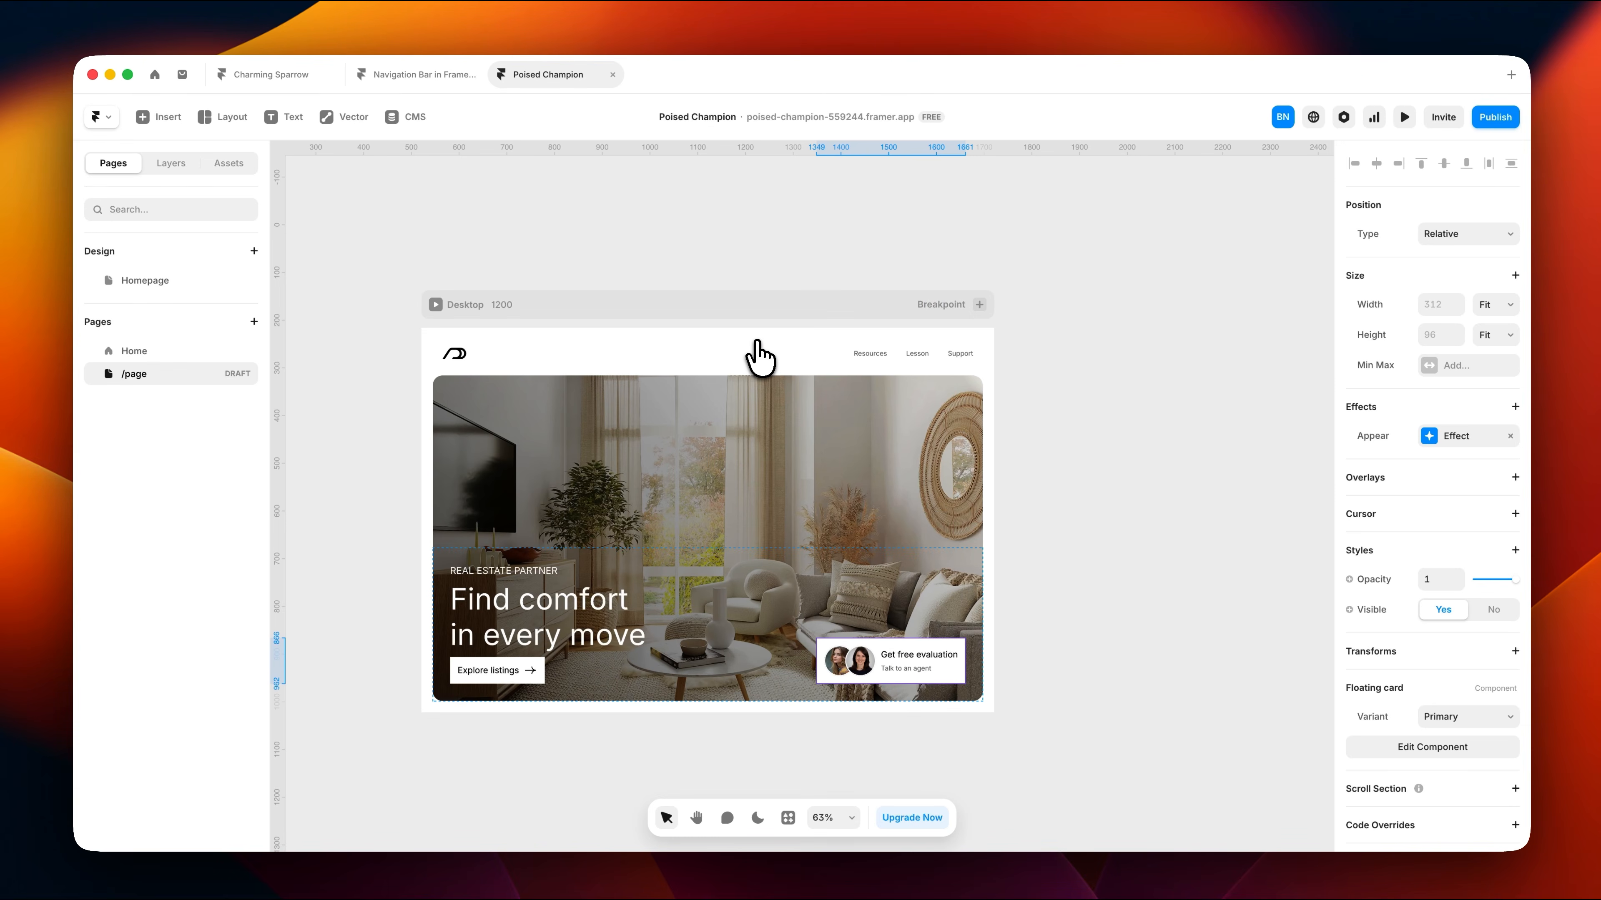
Step: Add a Tablet breakpoint and a 390 px Phone breakpoint to the page
click(978, 305)
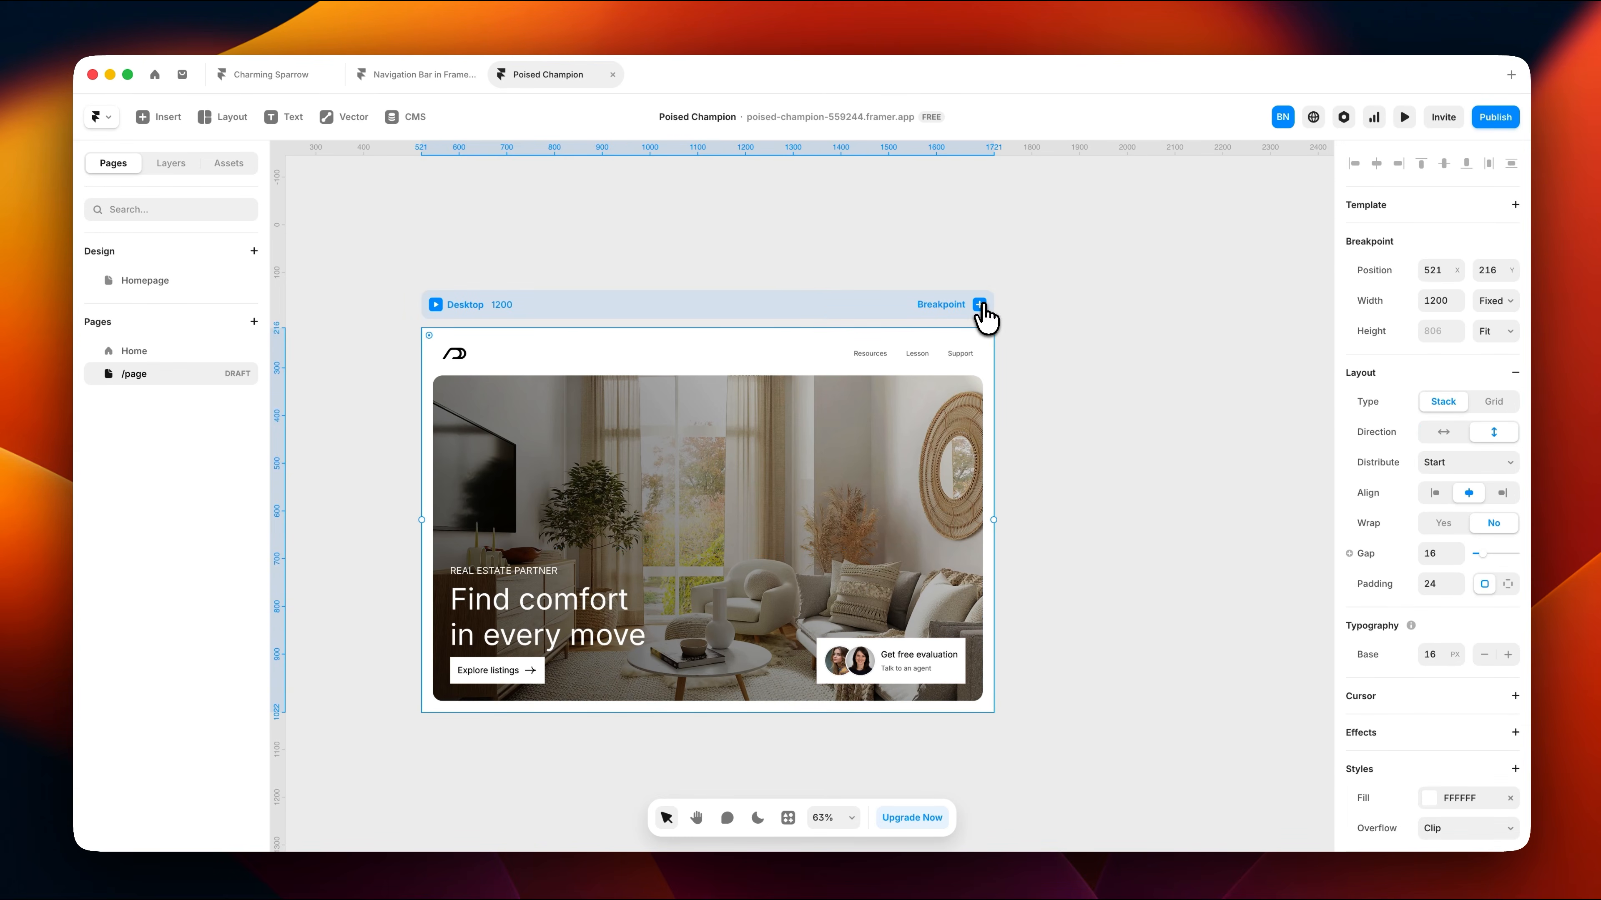
click(1002, 340)
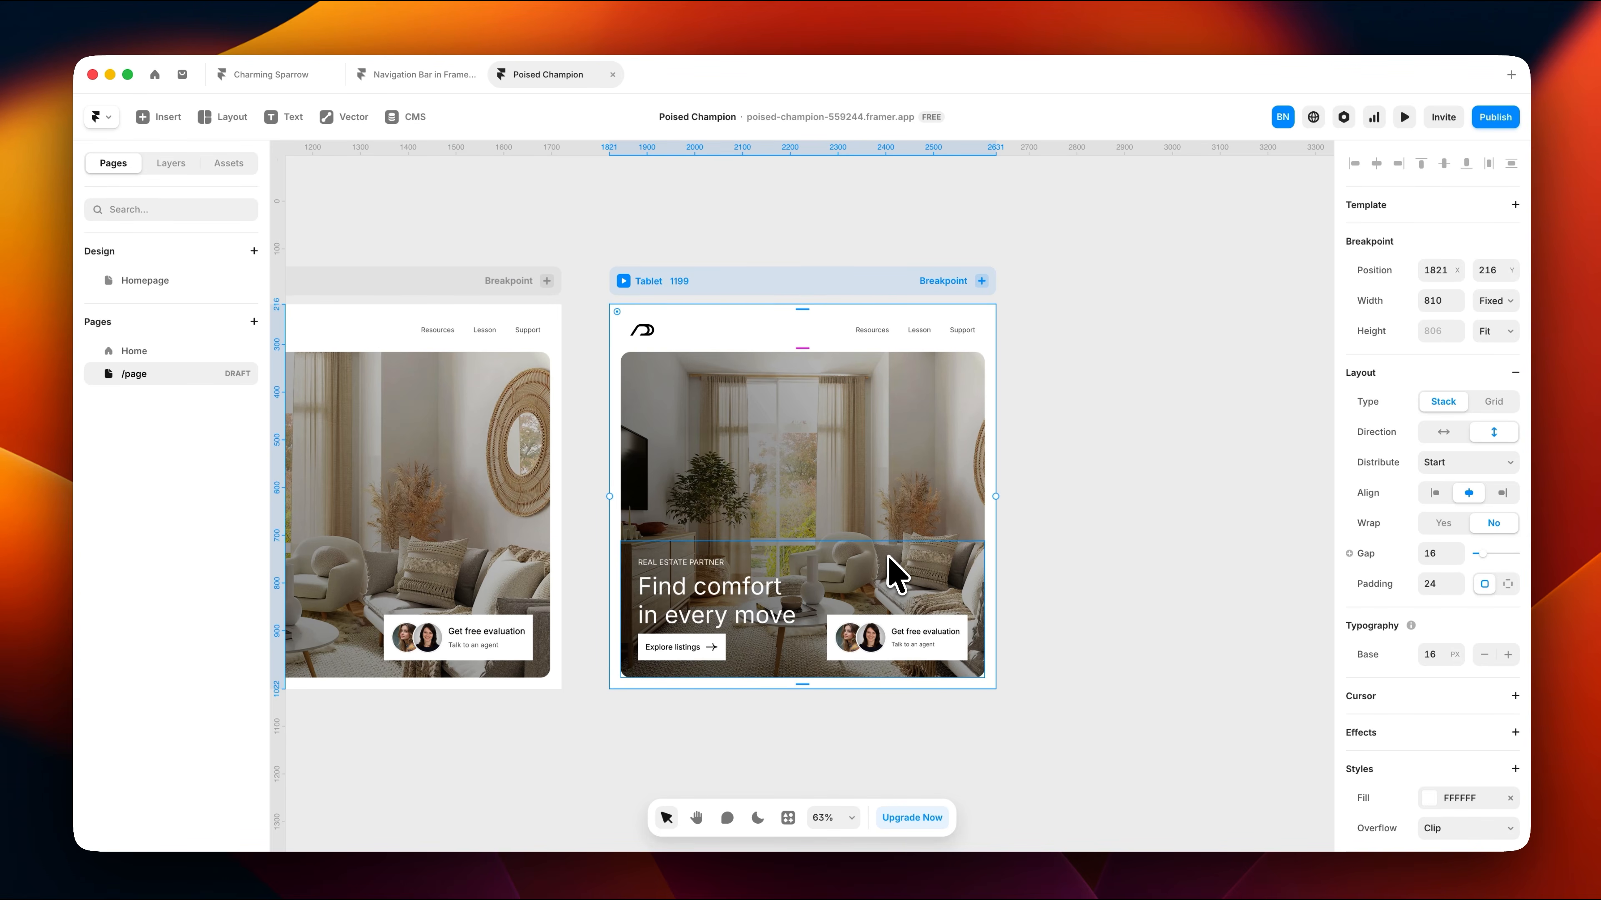
click(982, 281)
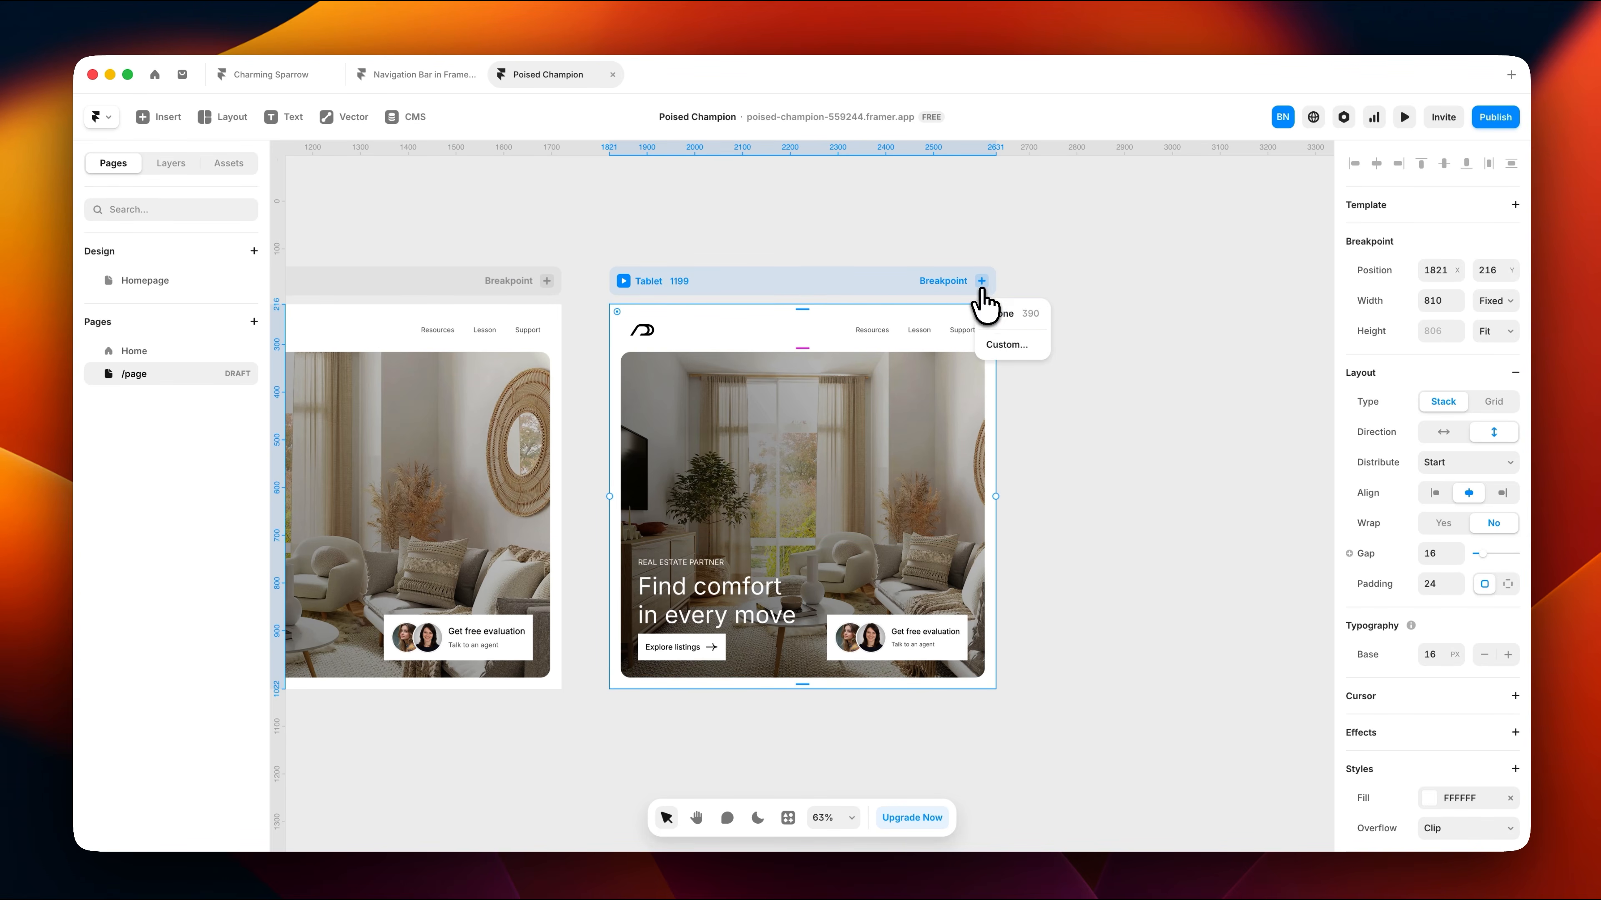
click(1002, 313)
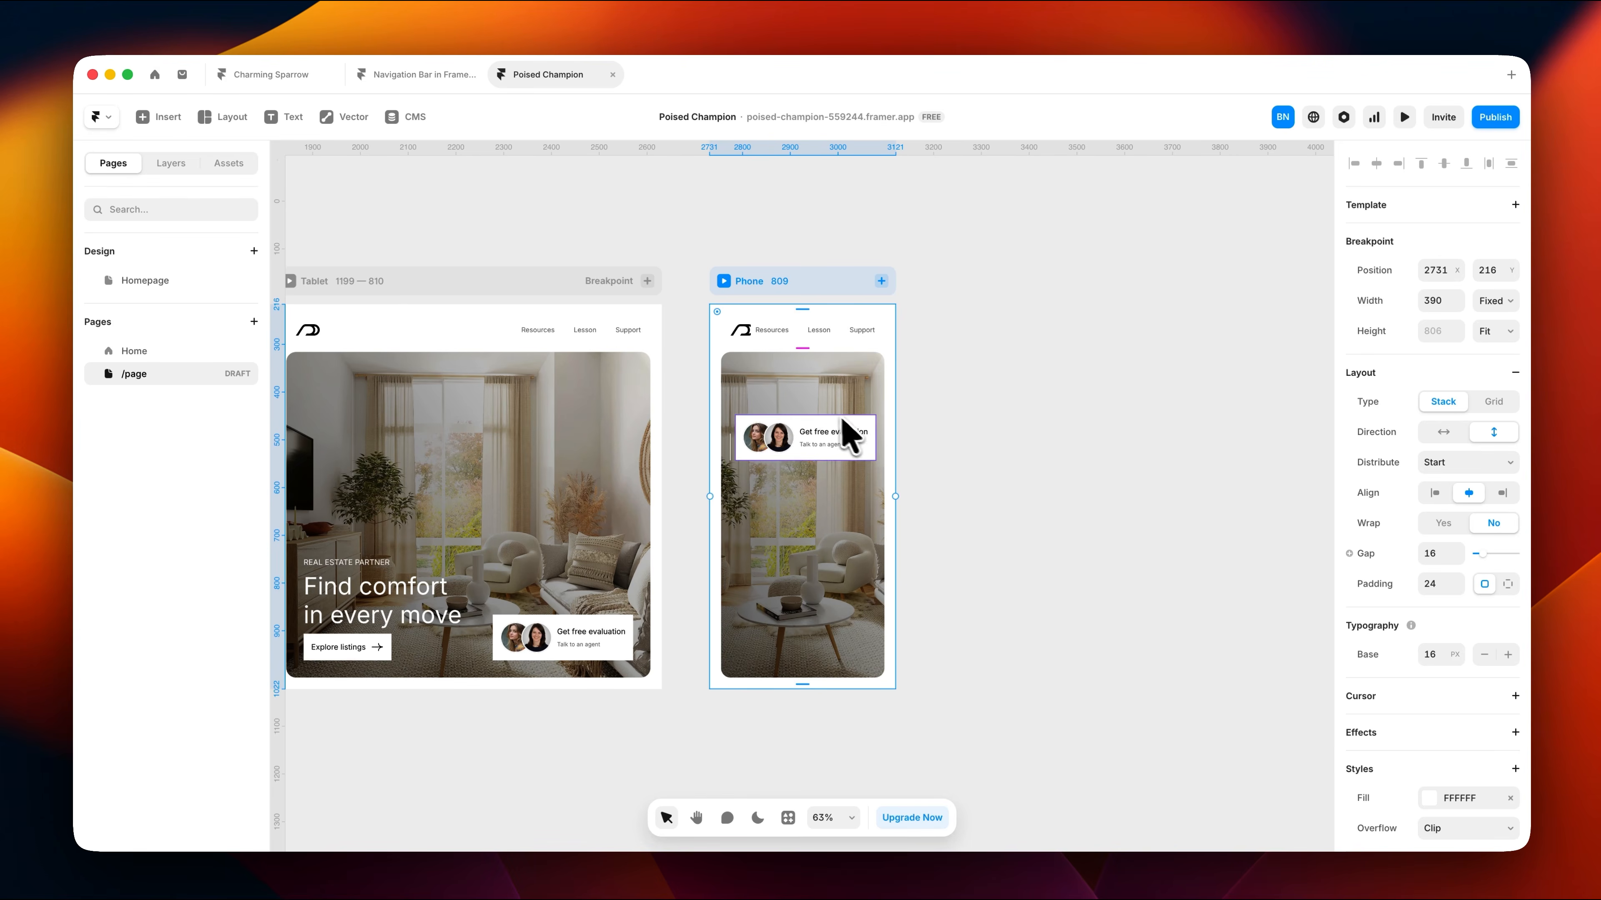
Step: Set the Phone breakpoint's Image stack to distribute its content at the End
click(834, 524)
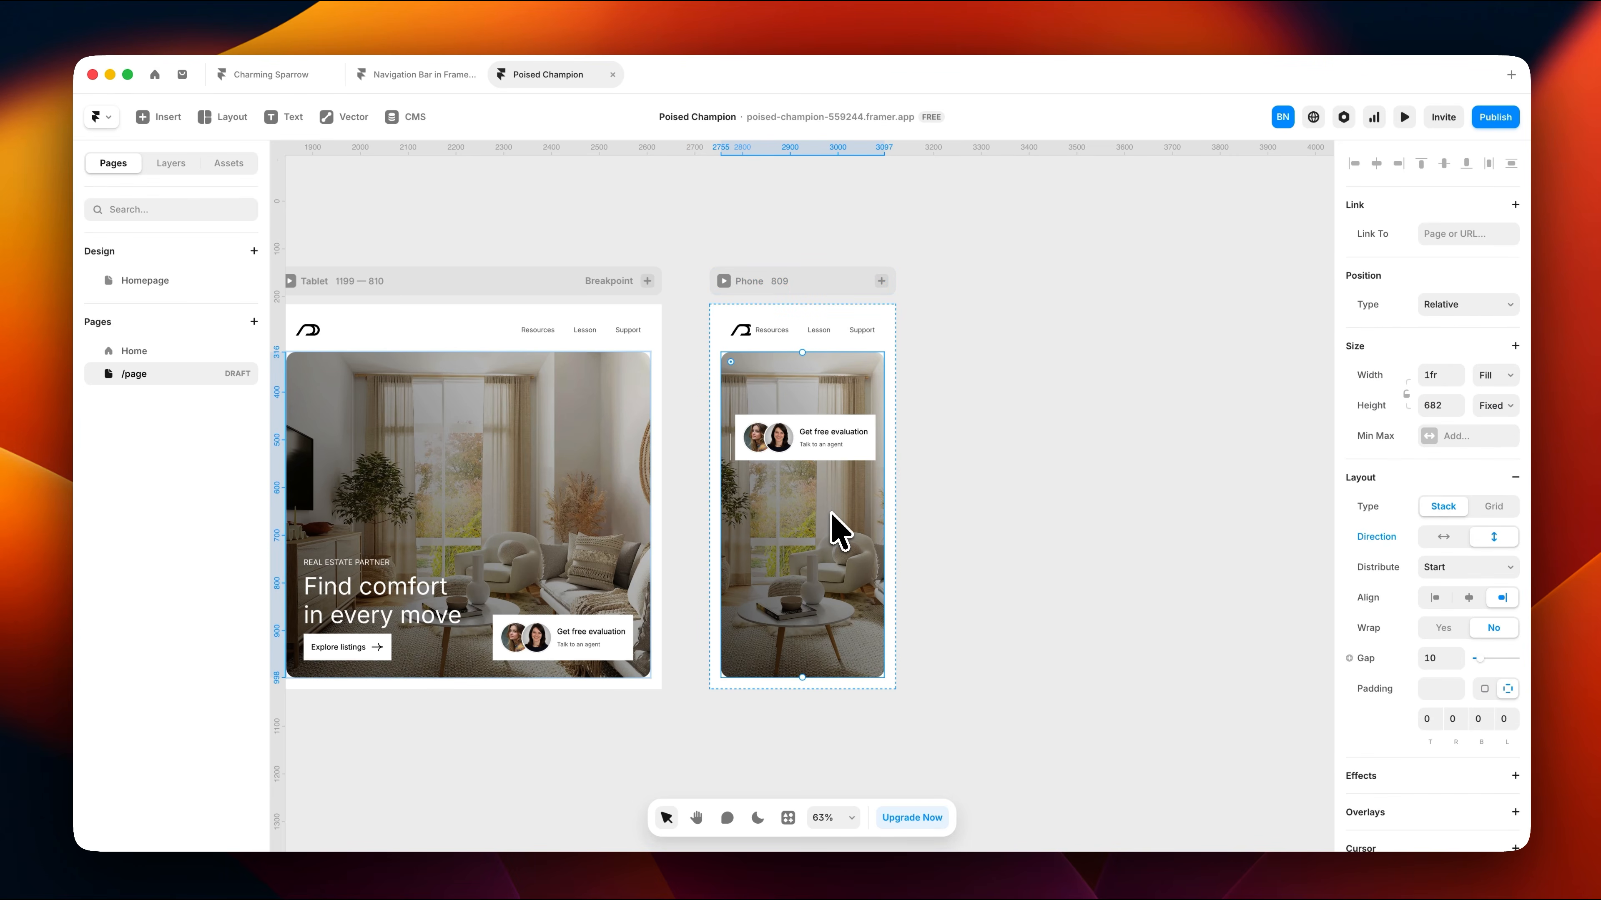
key(Return)
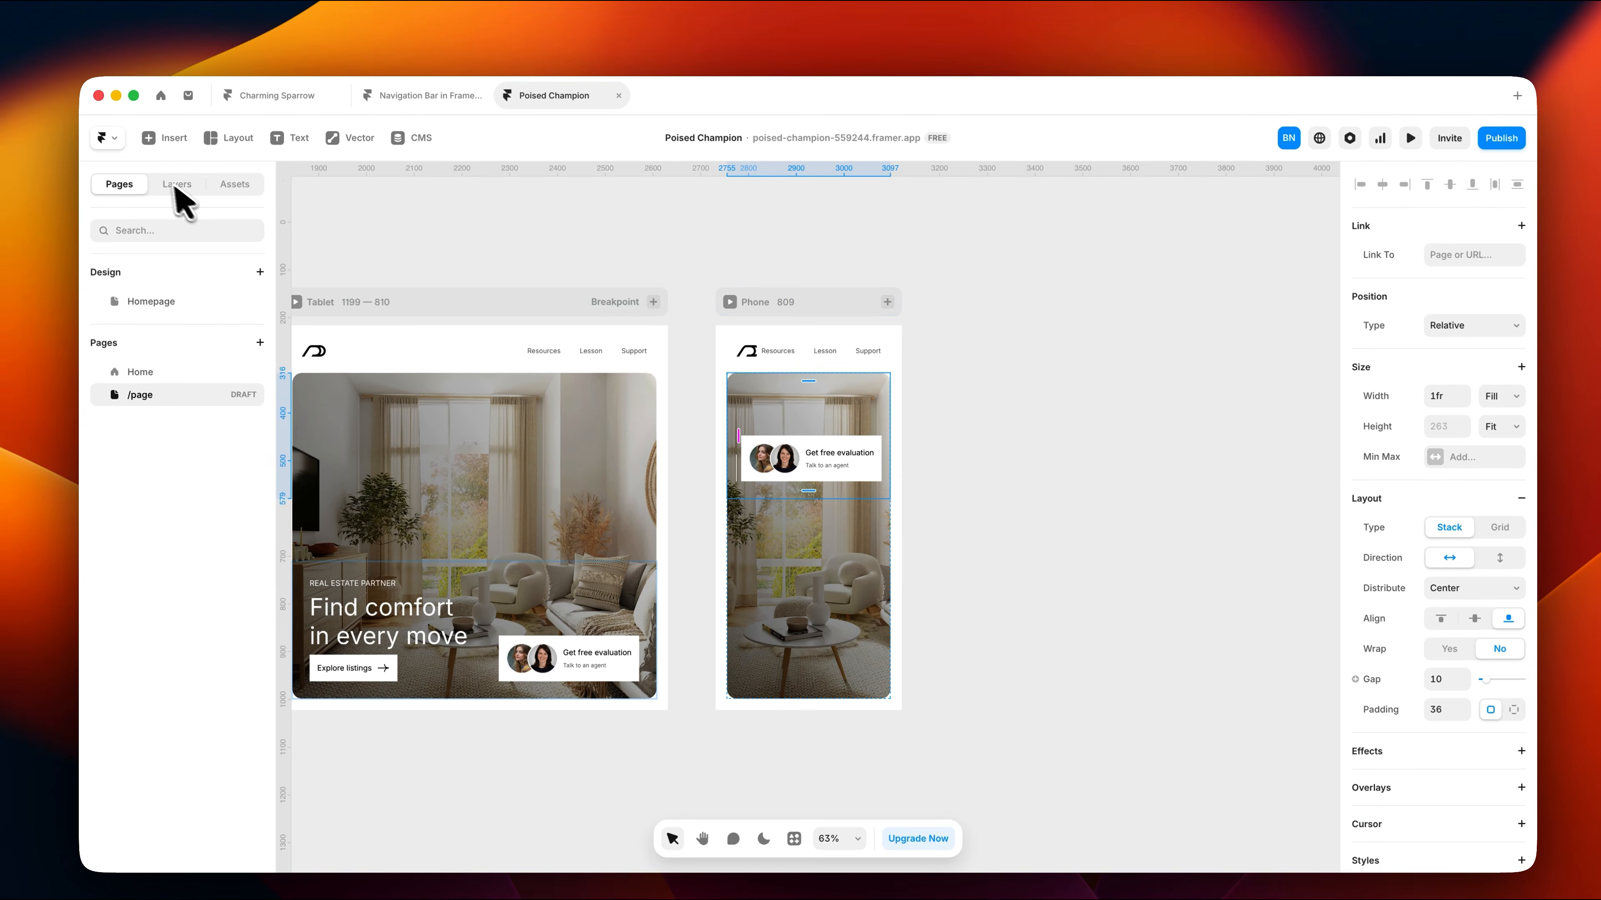
click(161, 162)
click(176, 399)
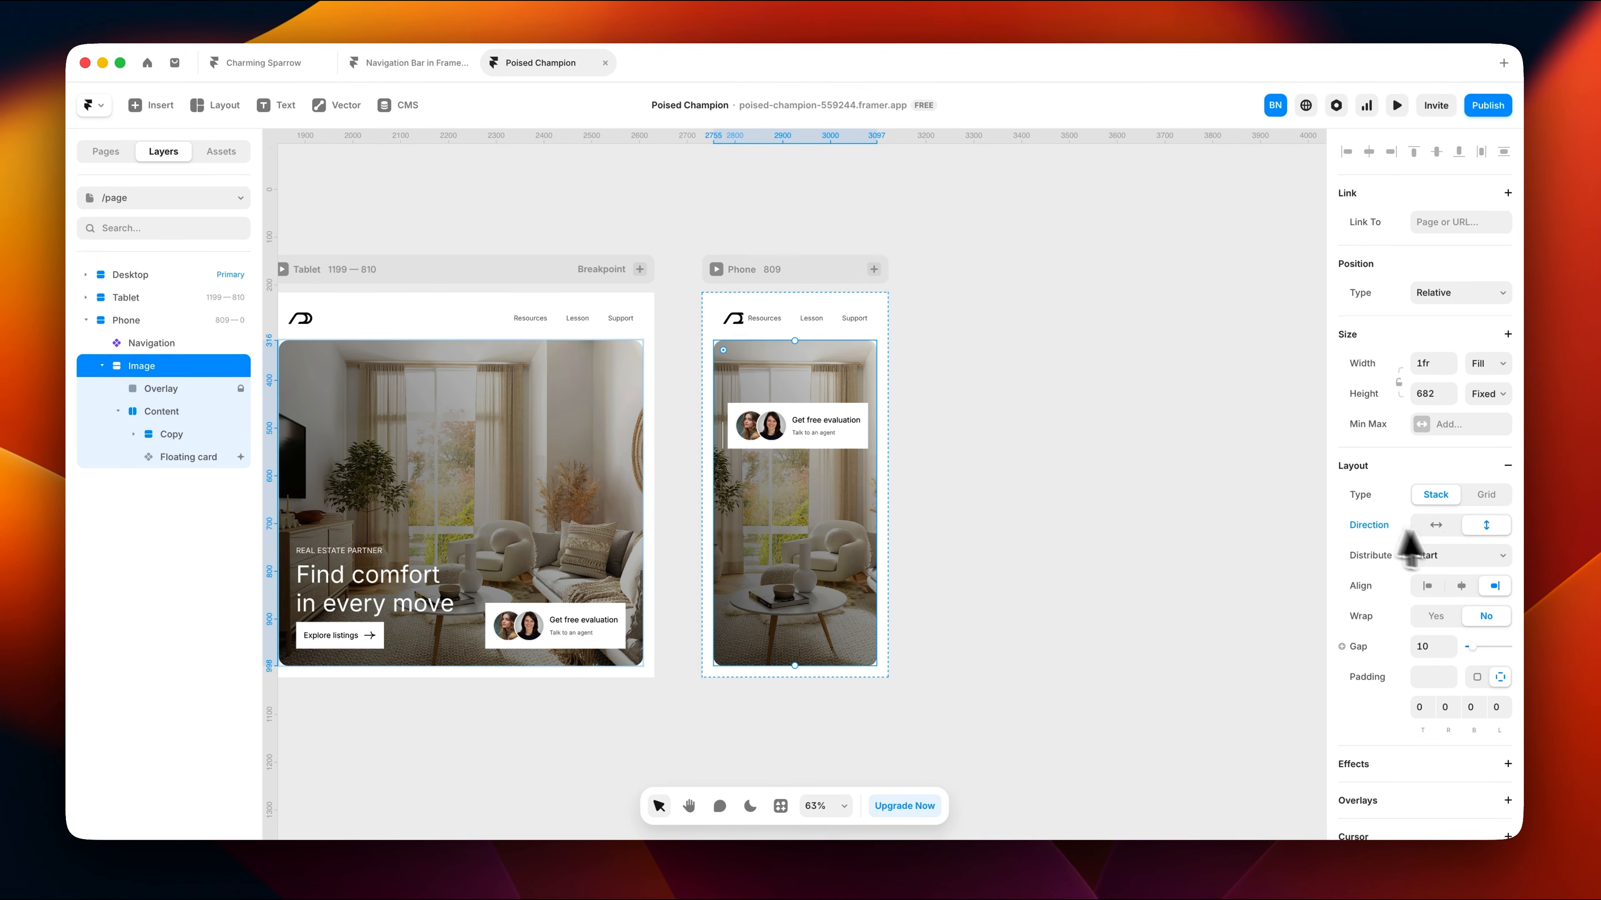
click(1460, 555)
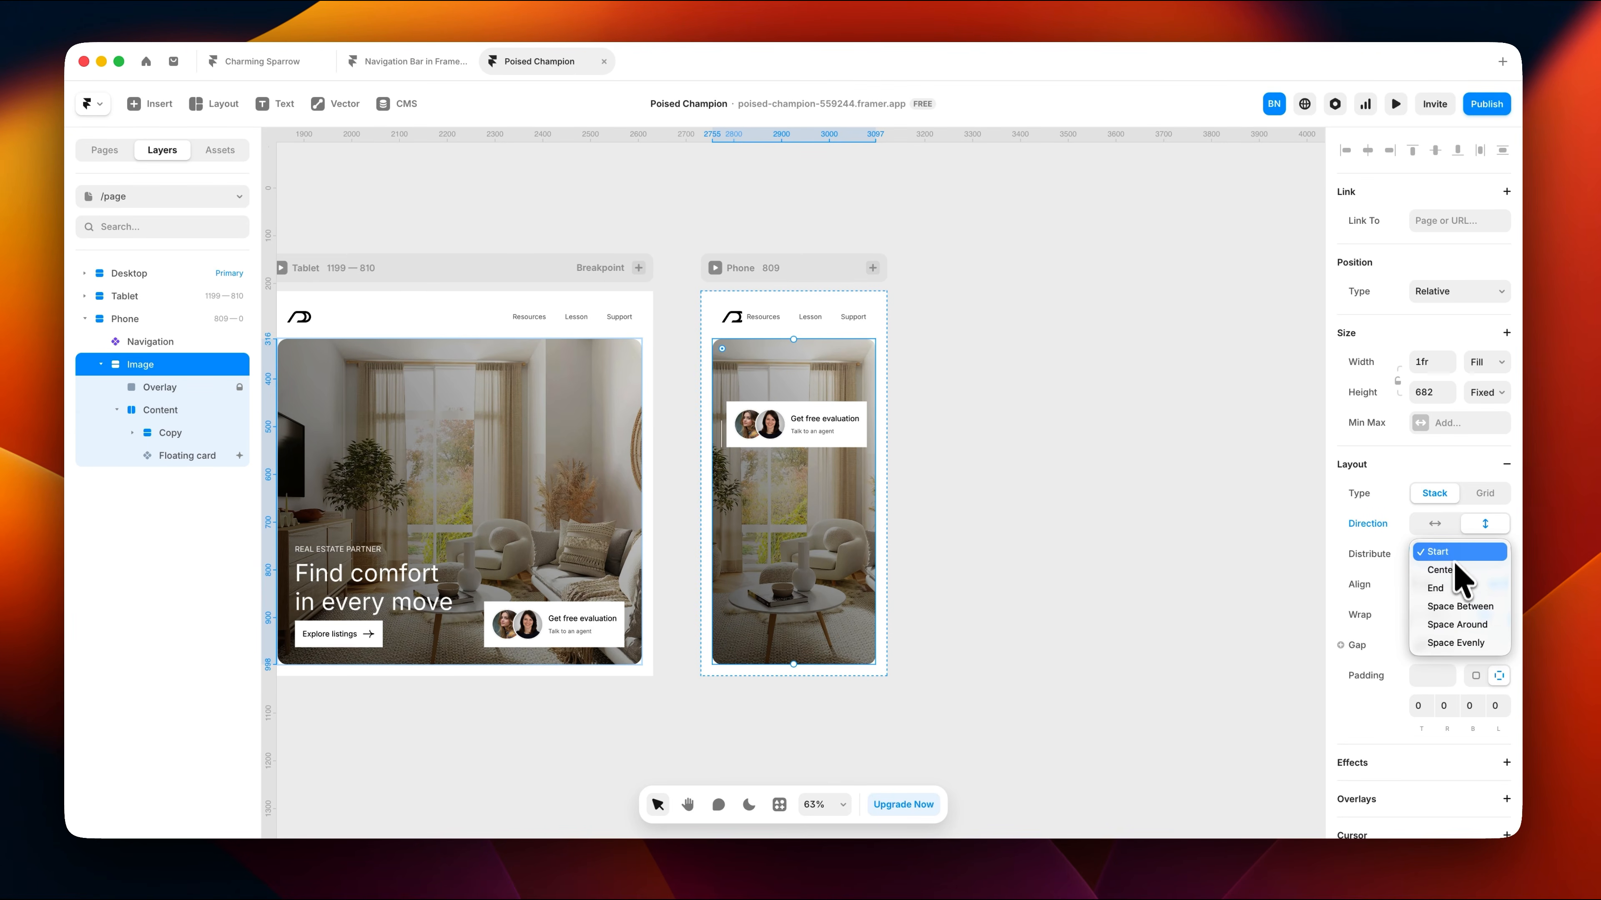
click(1450, 588)
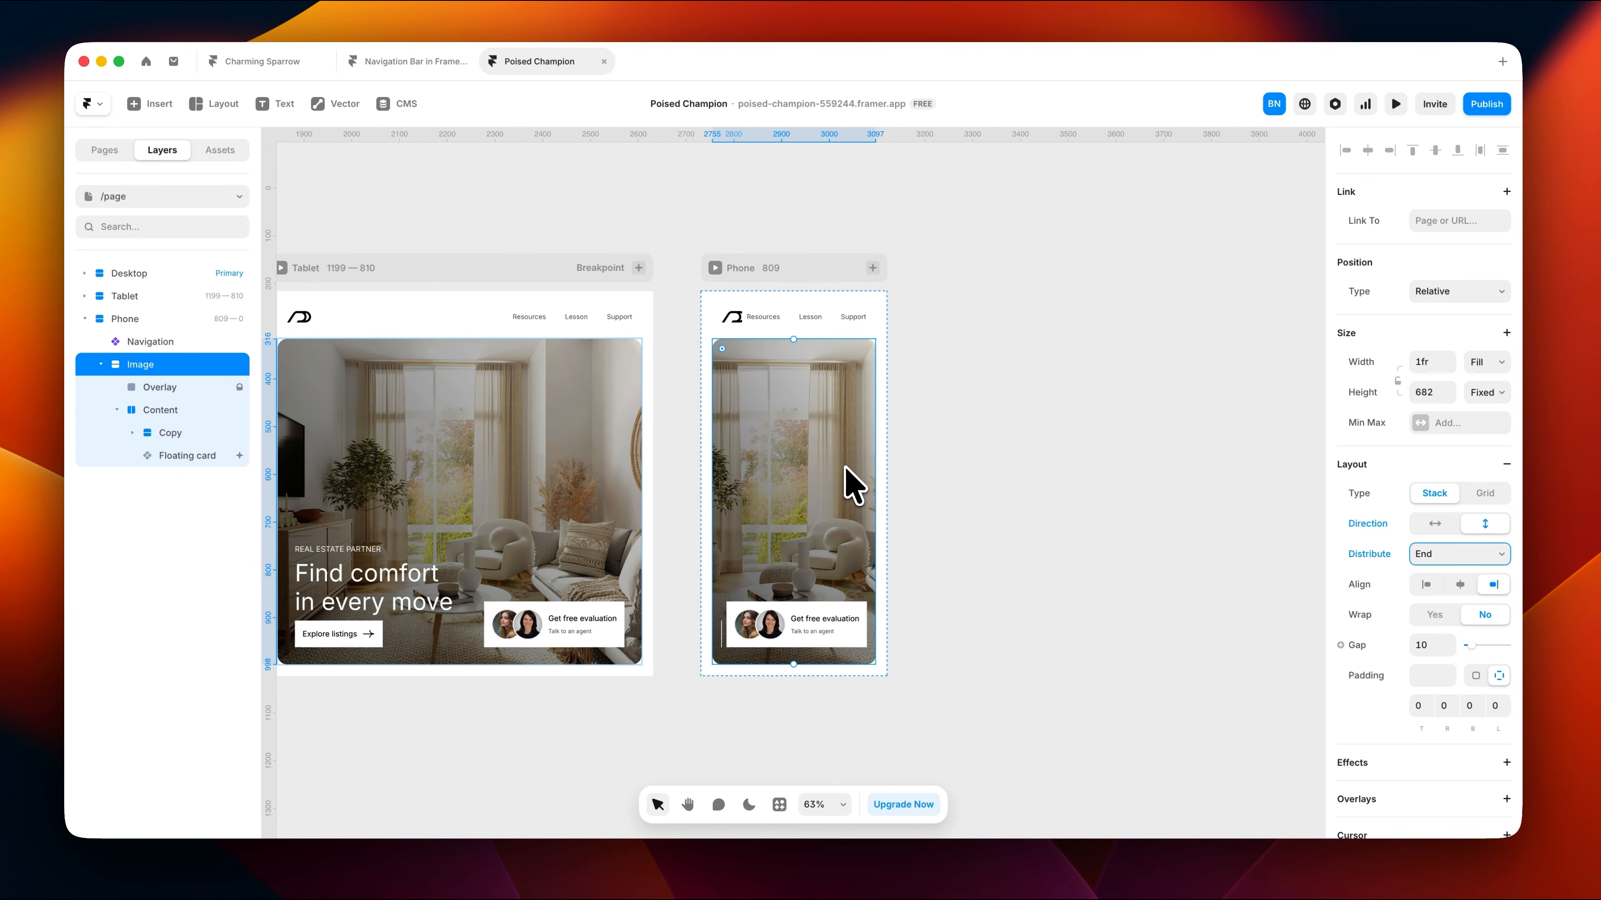
Step: Switch the Phone breakpoint's Content stack to vertical direction and align it left
click(182, 411)
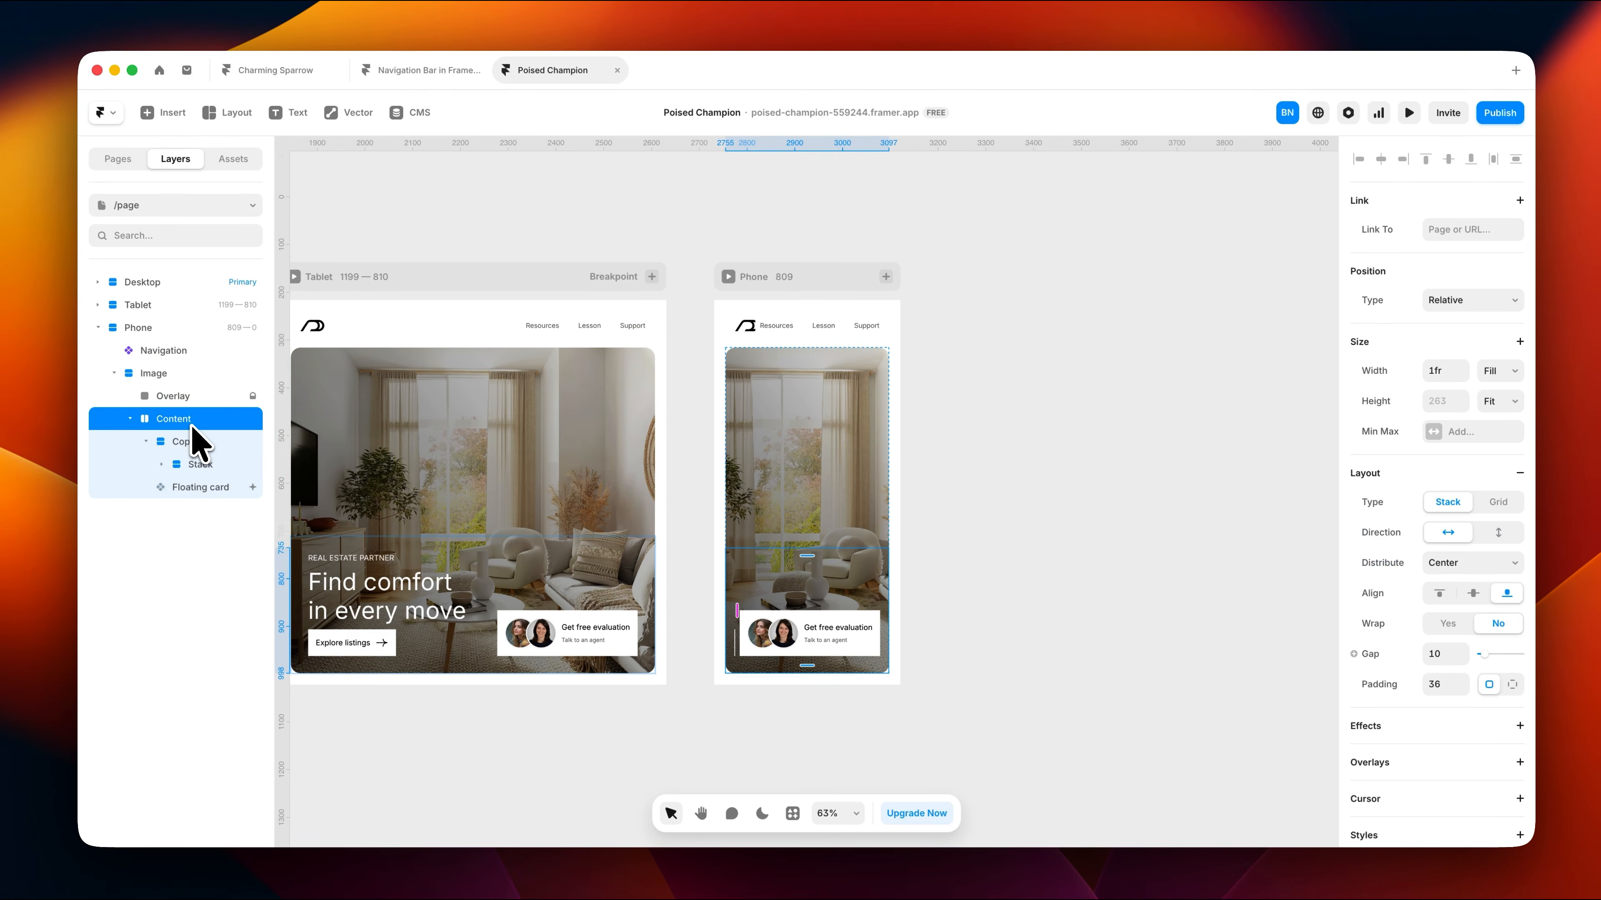
click(1498, 532)
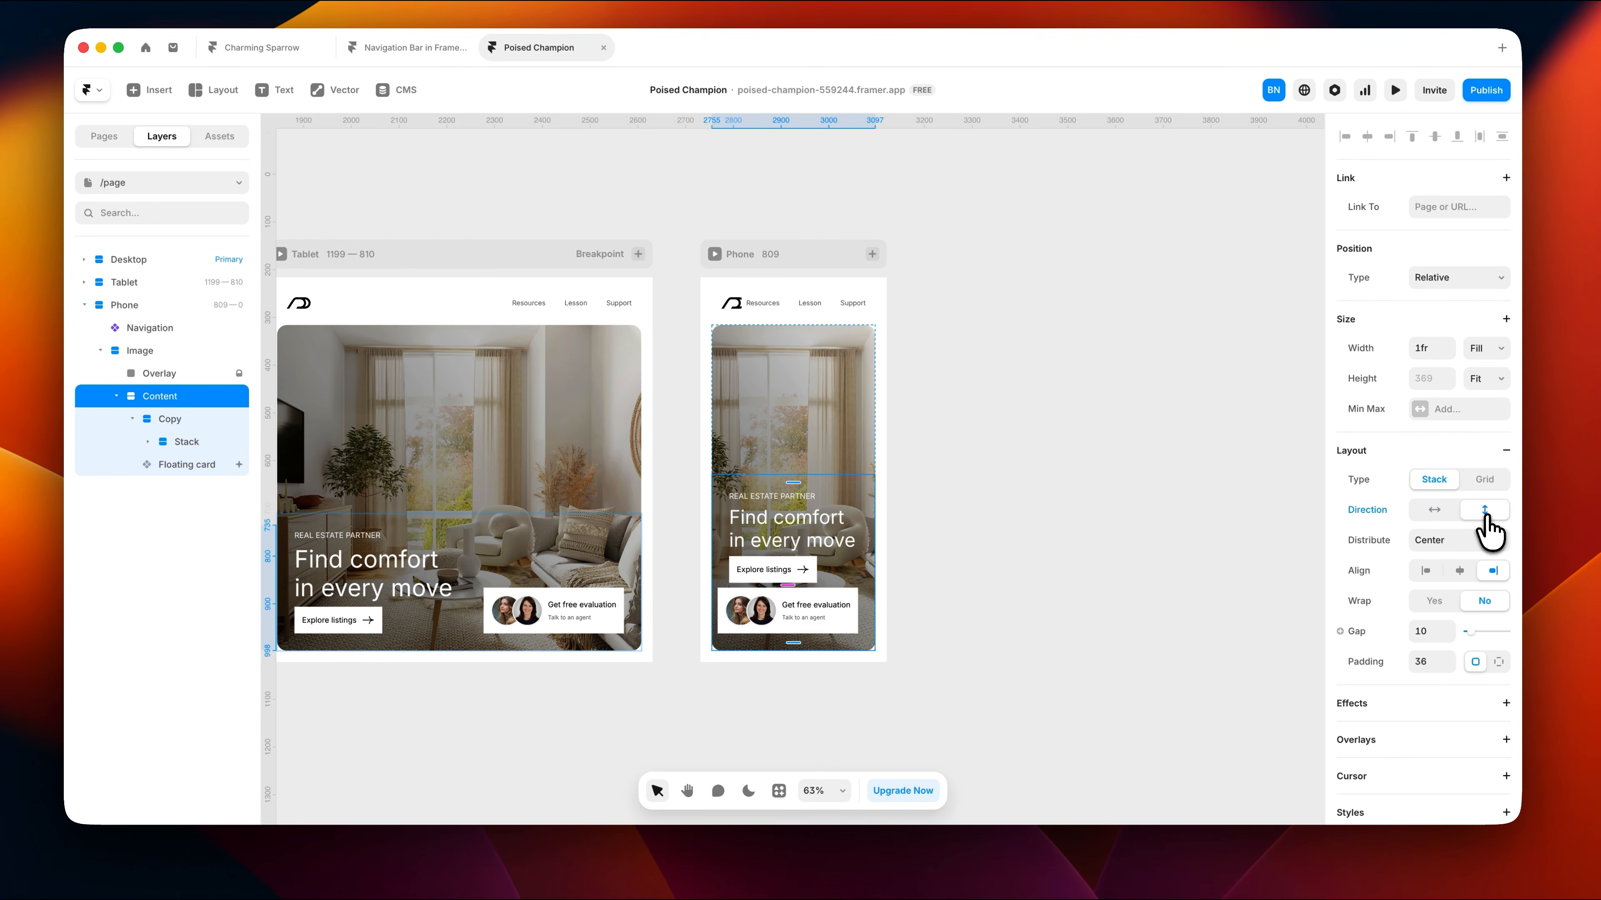
click(1427, 570)
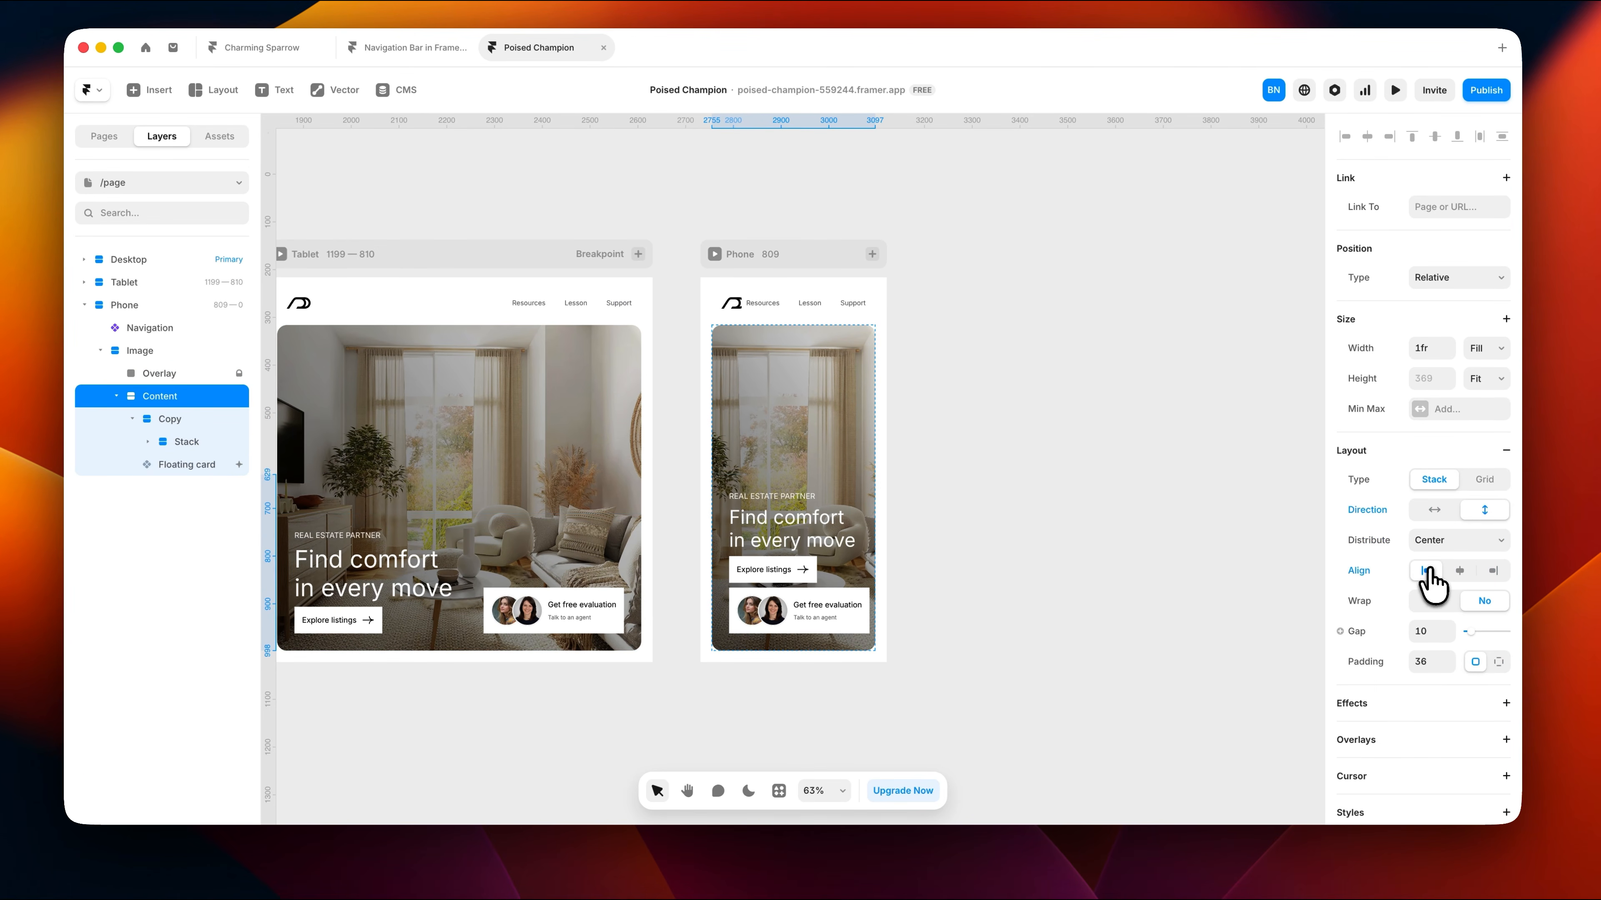
Step: Set the padding of the Phone breakpoint's Content stack to 20
click(1432, 662)
text(2)
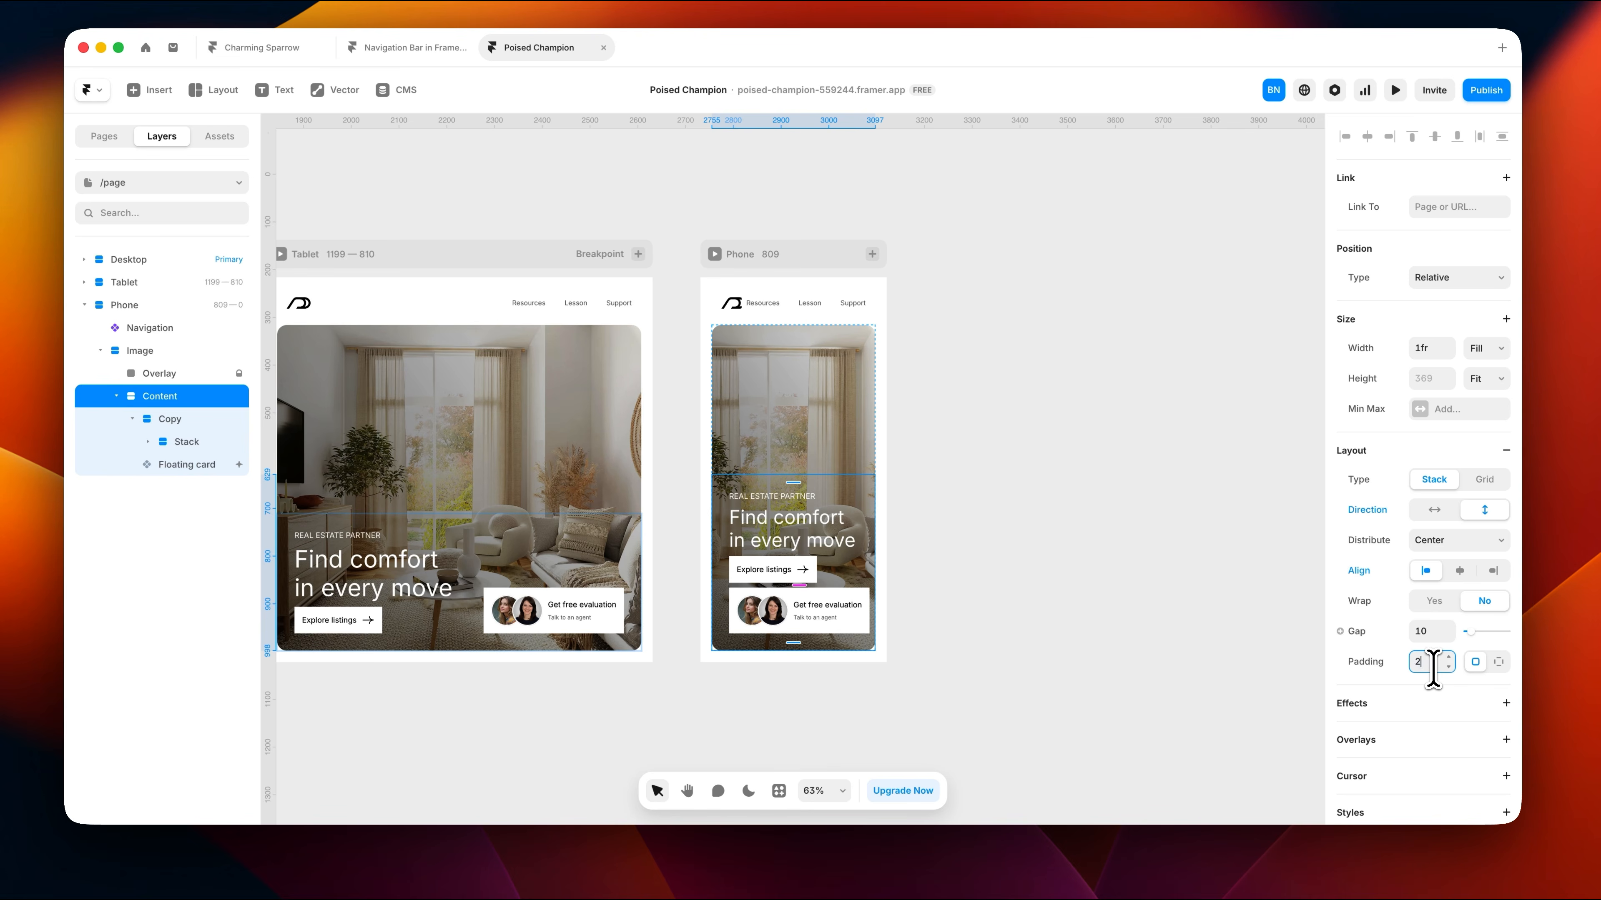
text(0)
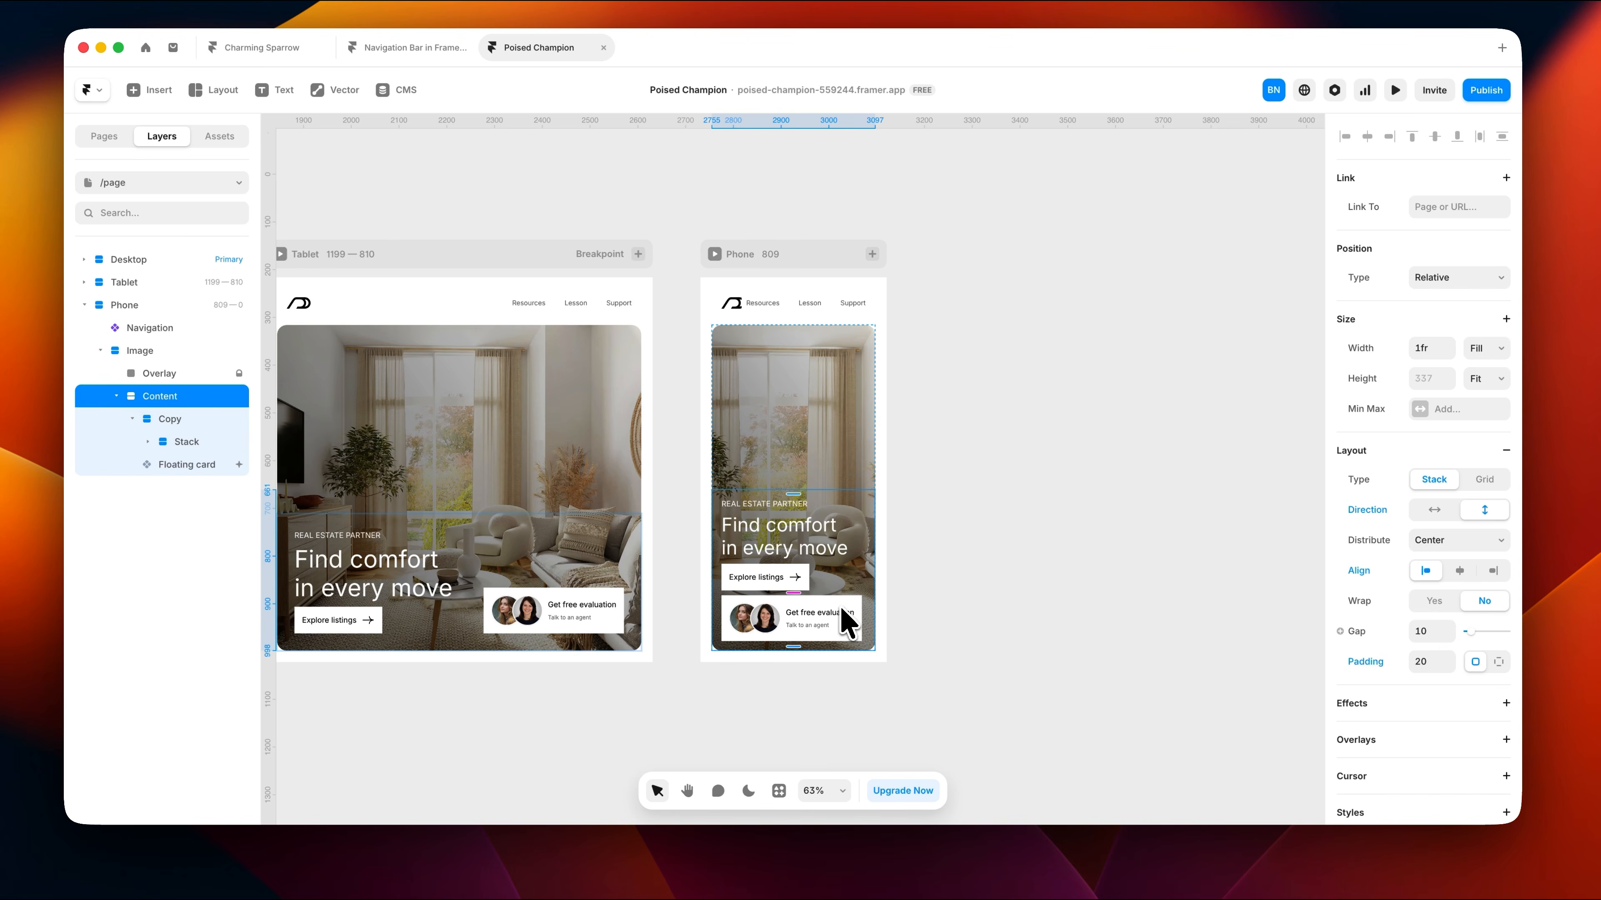
Step: Switch the Phone breakpoint's floating card to its Secondary variant
click(816, 624)
click(1450, 690)
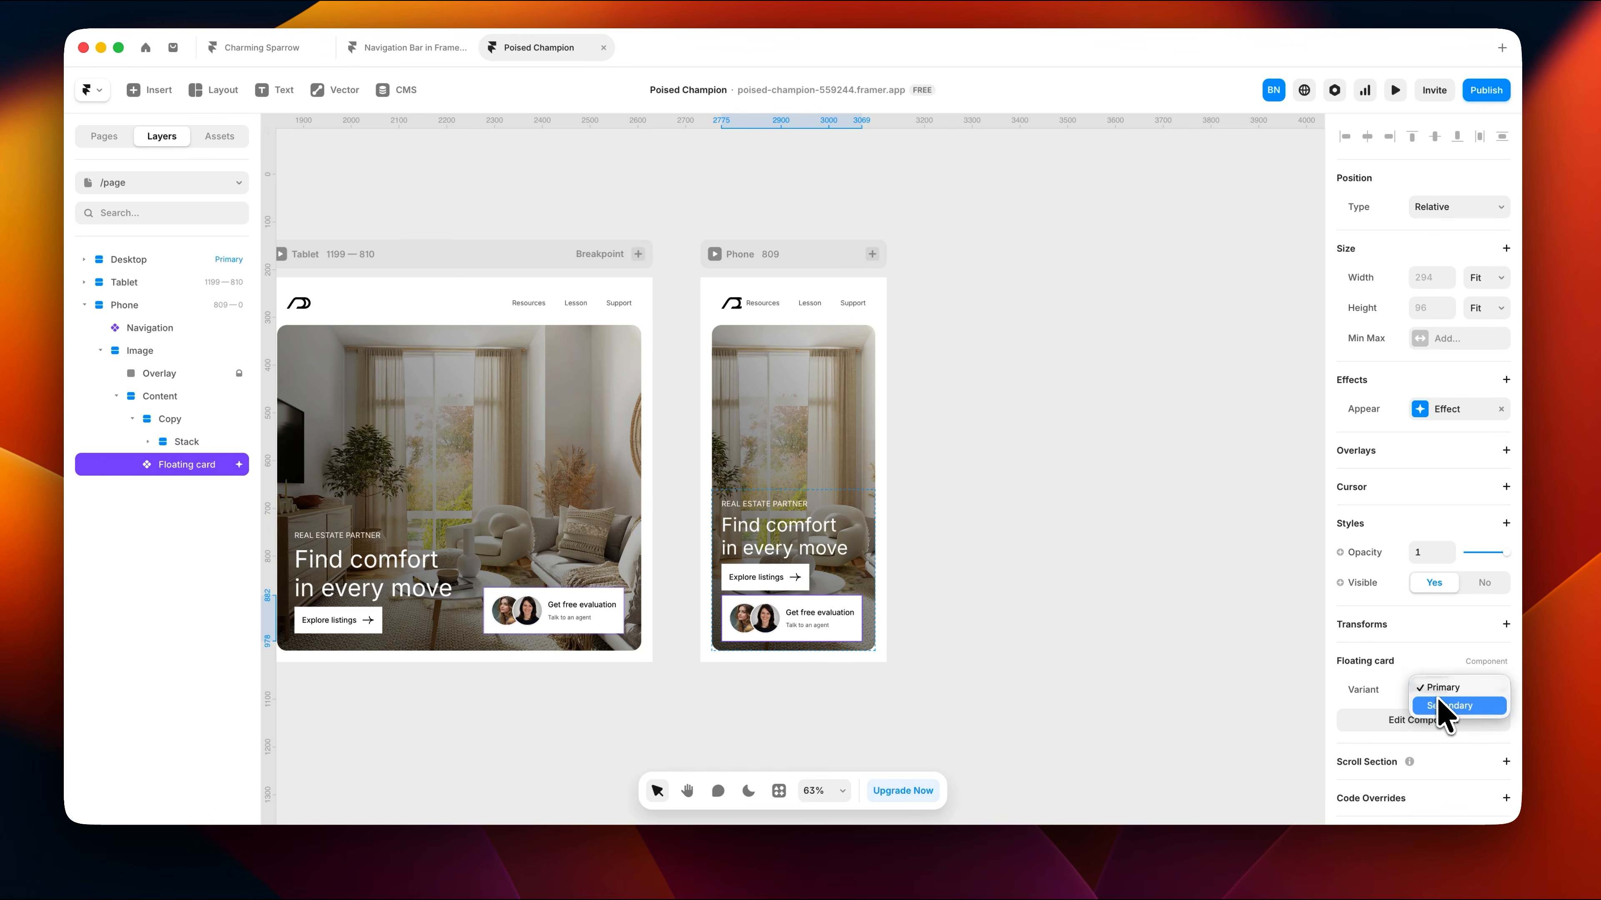
click(1439, 708)
click(1115, 546)
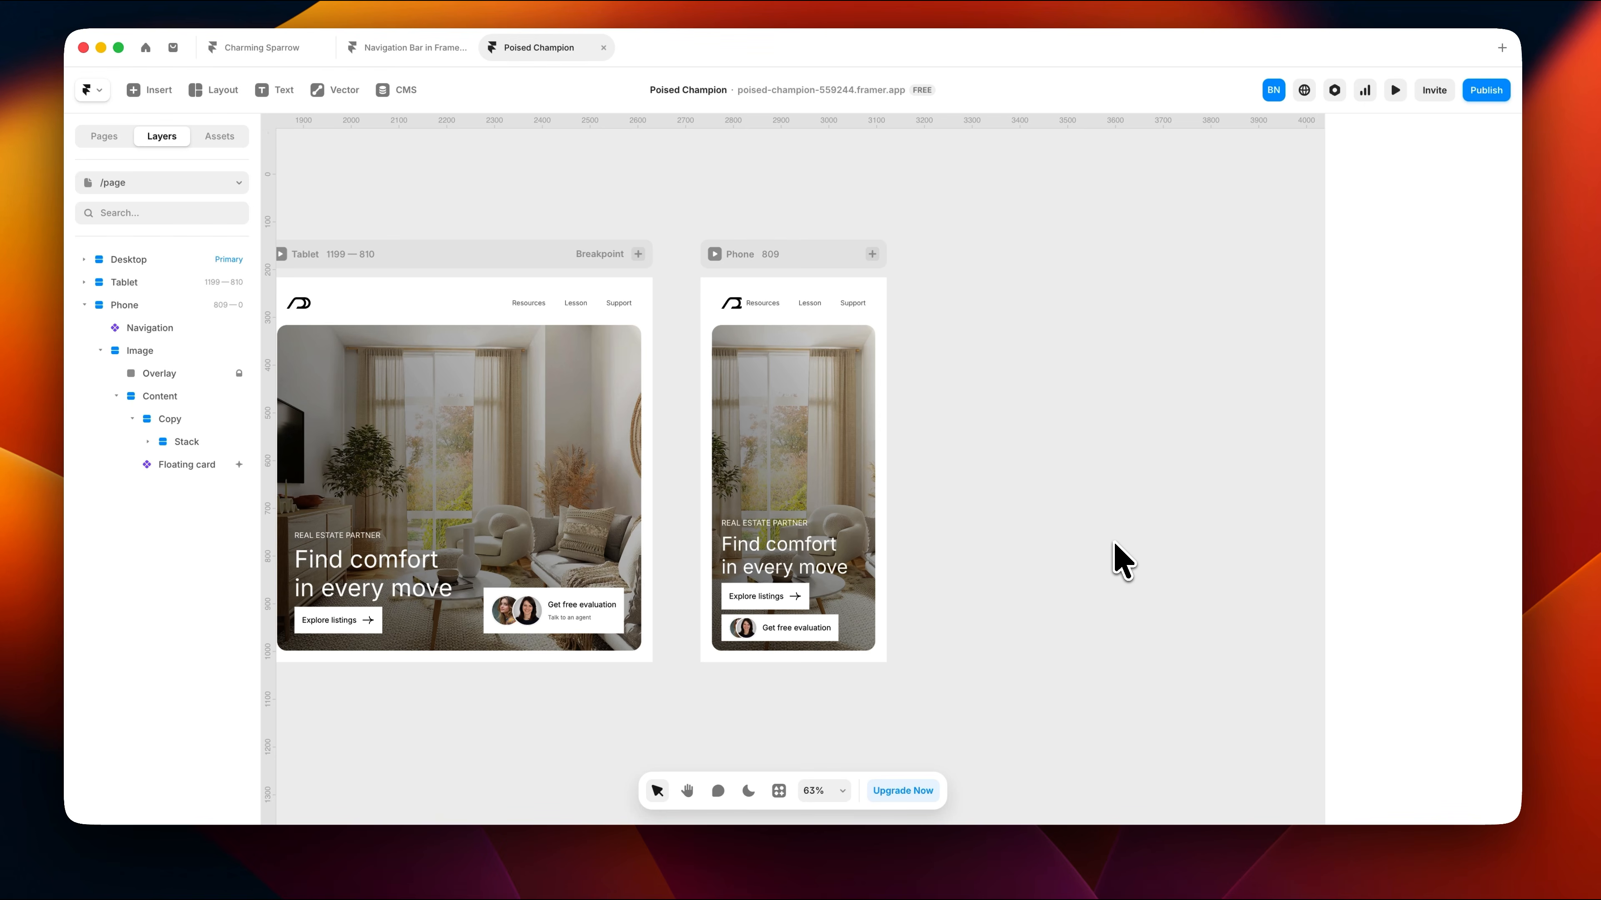
Step: Examine the breakpoint size settings of the Heading 1 text style used by the Tablet and Phone headings
click(796, 550)
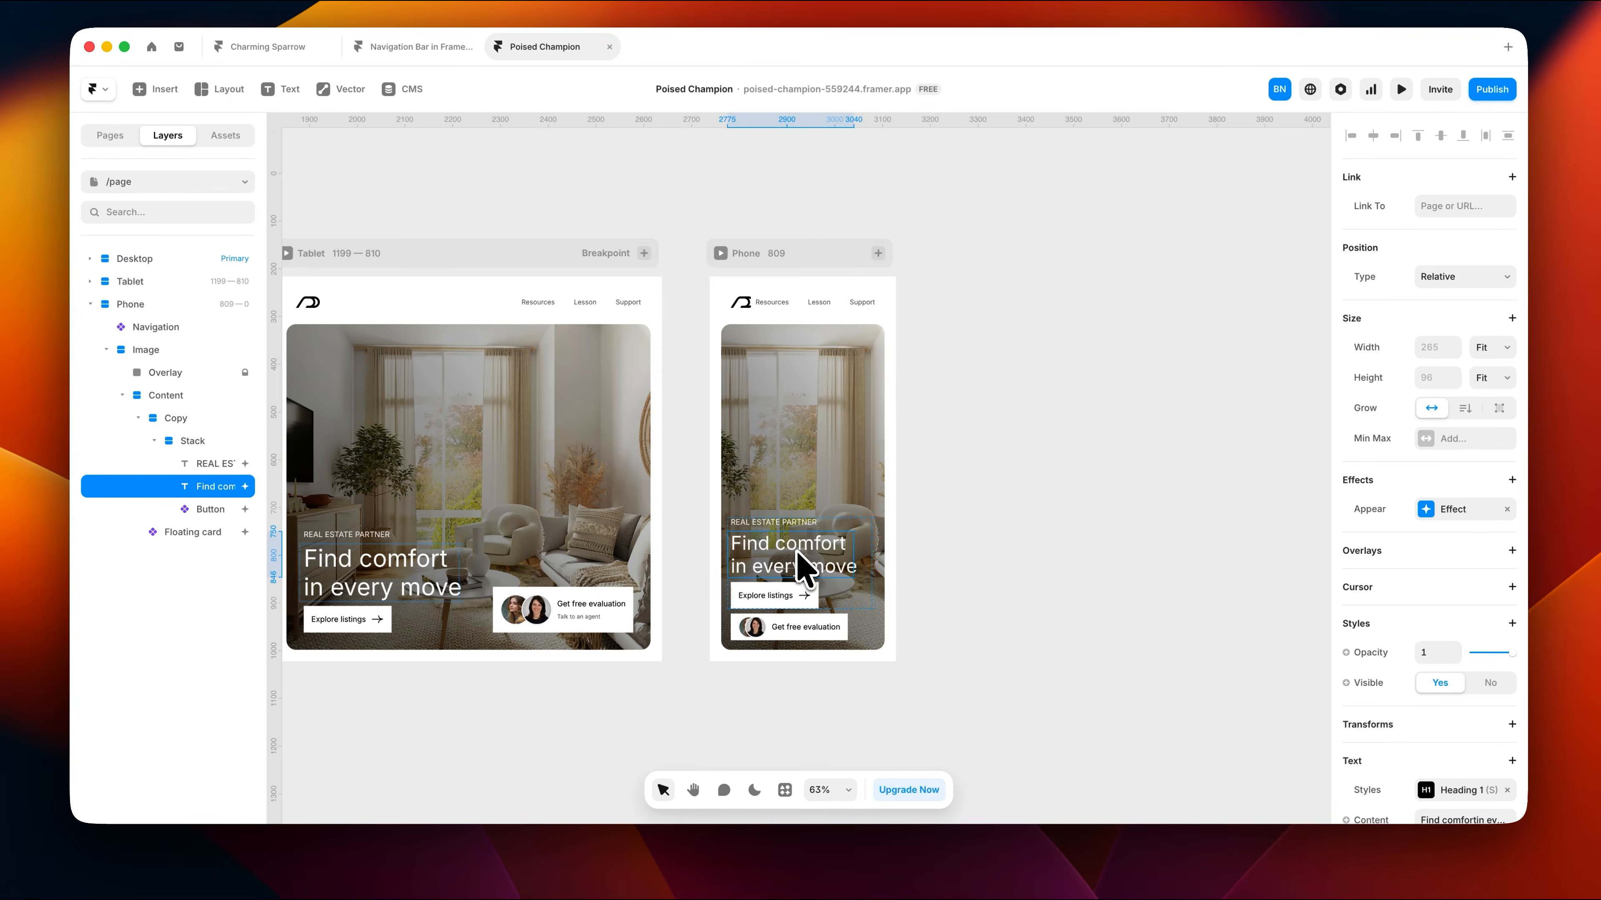
scroll(756, 555, left, 3)
click(542, 596)
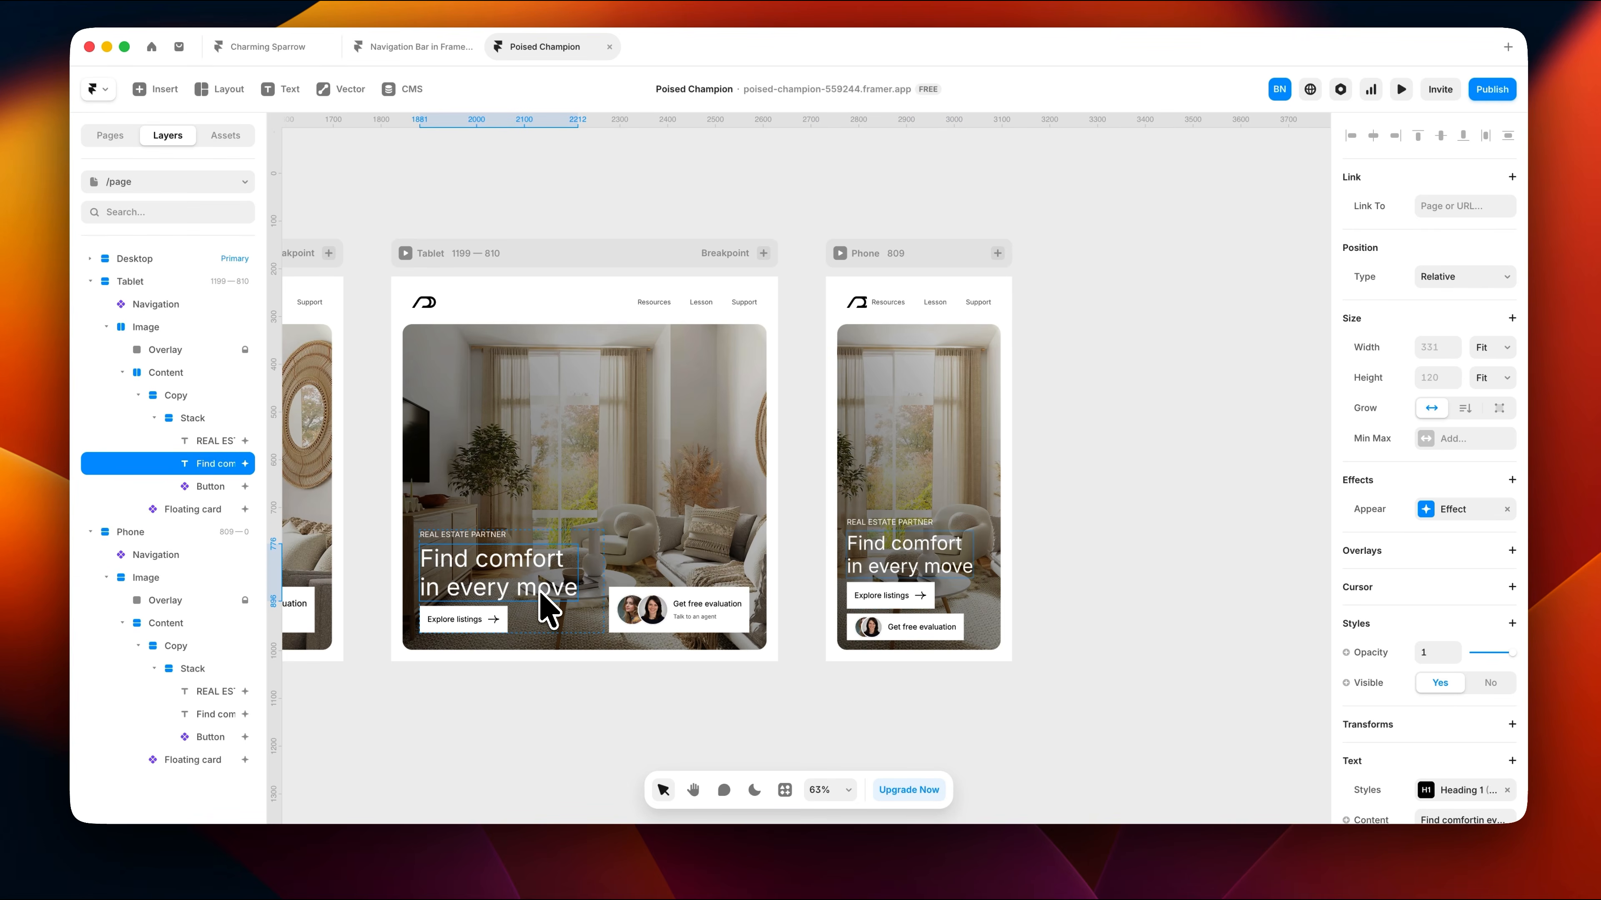
scroll(1430, 700, down, 3)
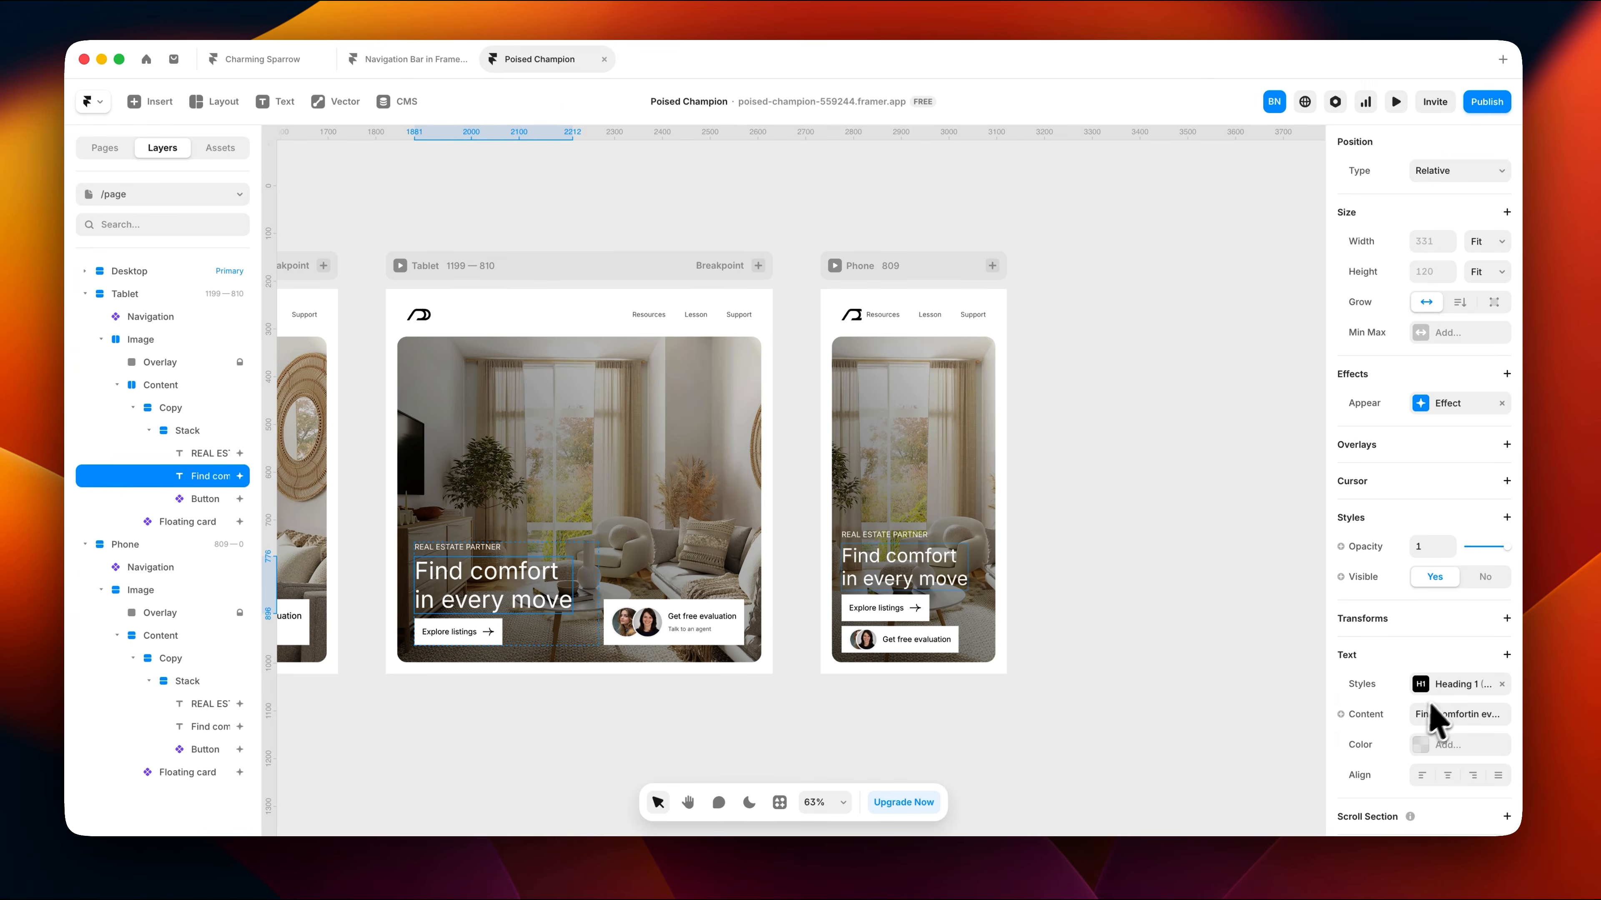
click(1447, 673)
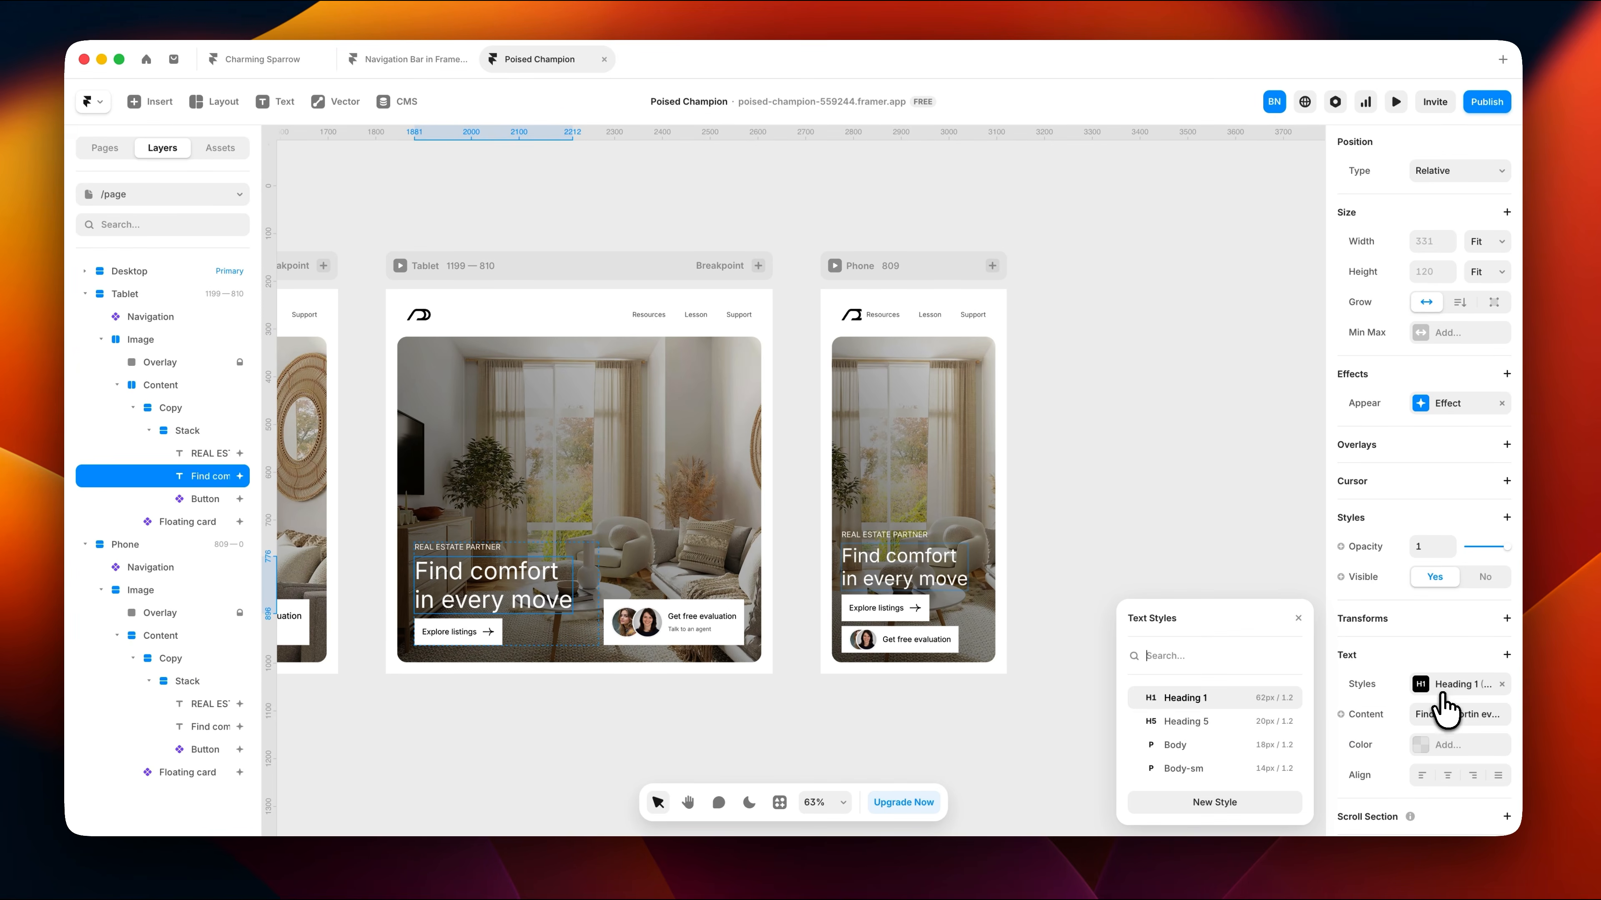
click(1285, 699)
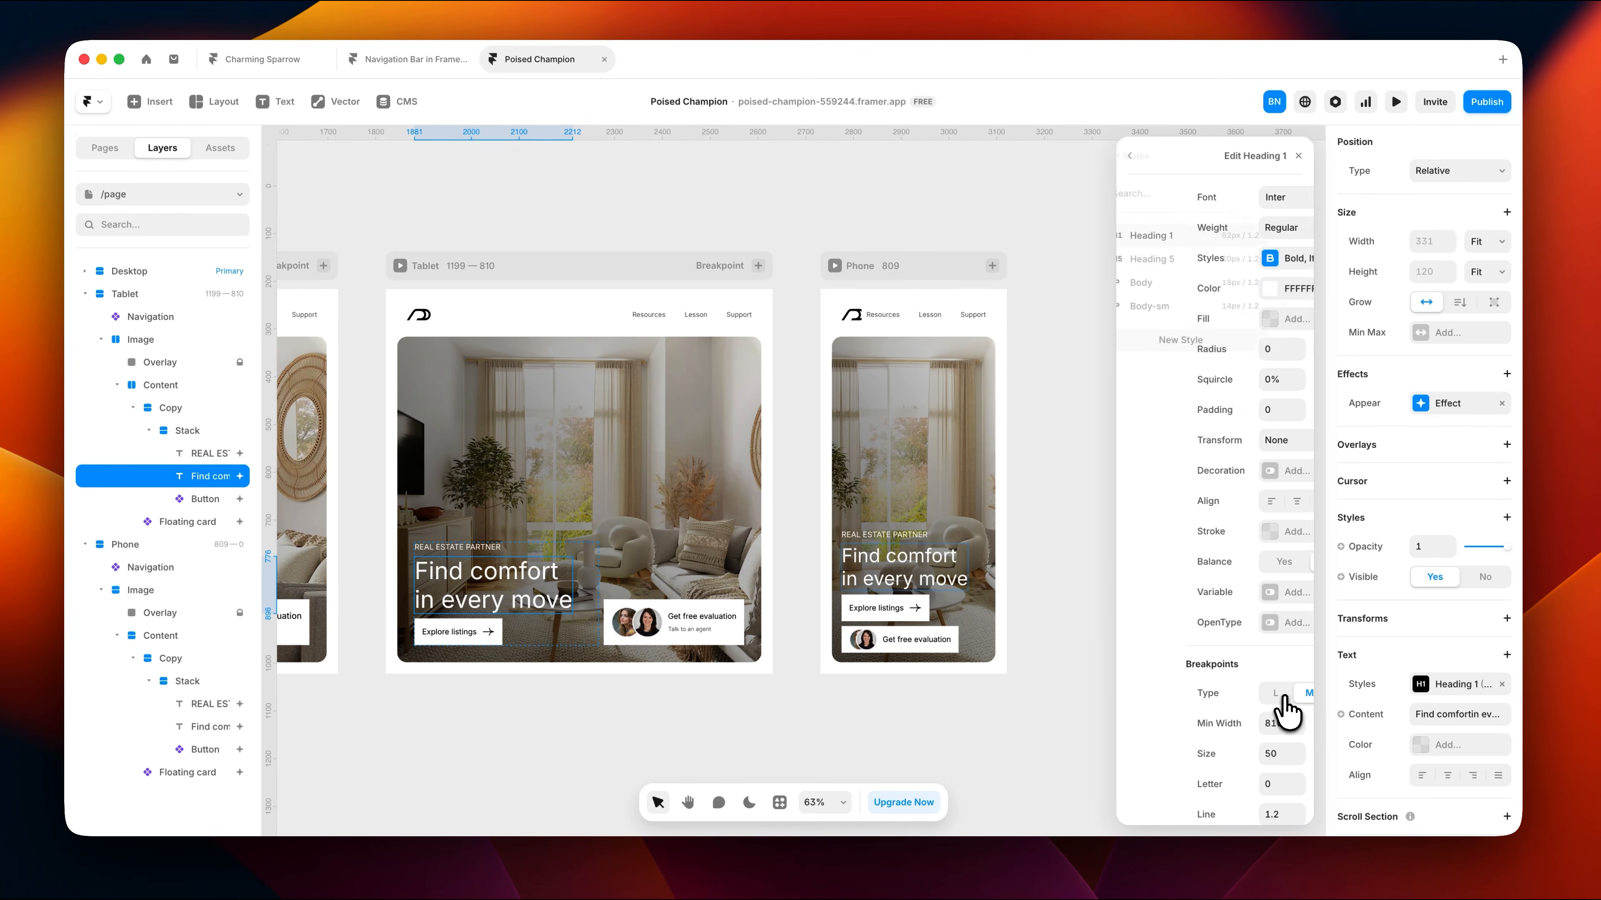
scroll(1258, 731, down, 1)
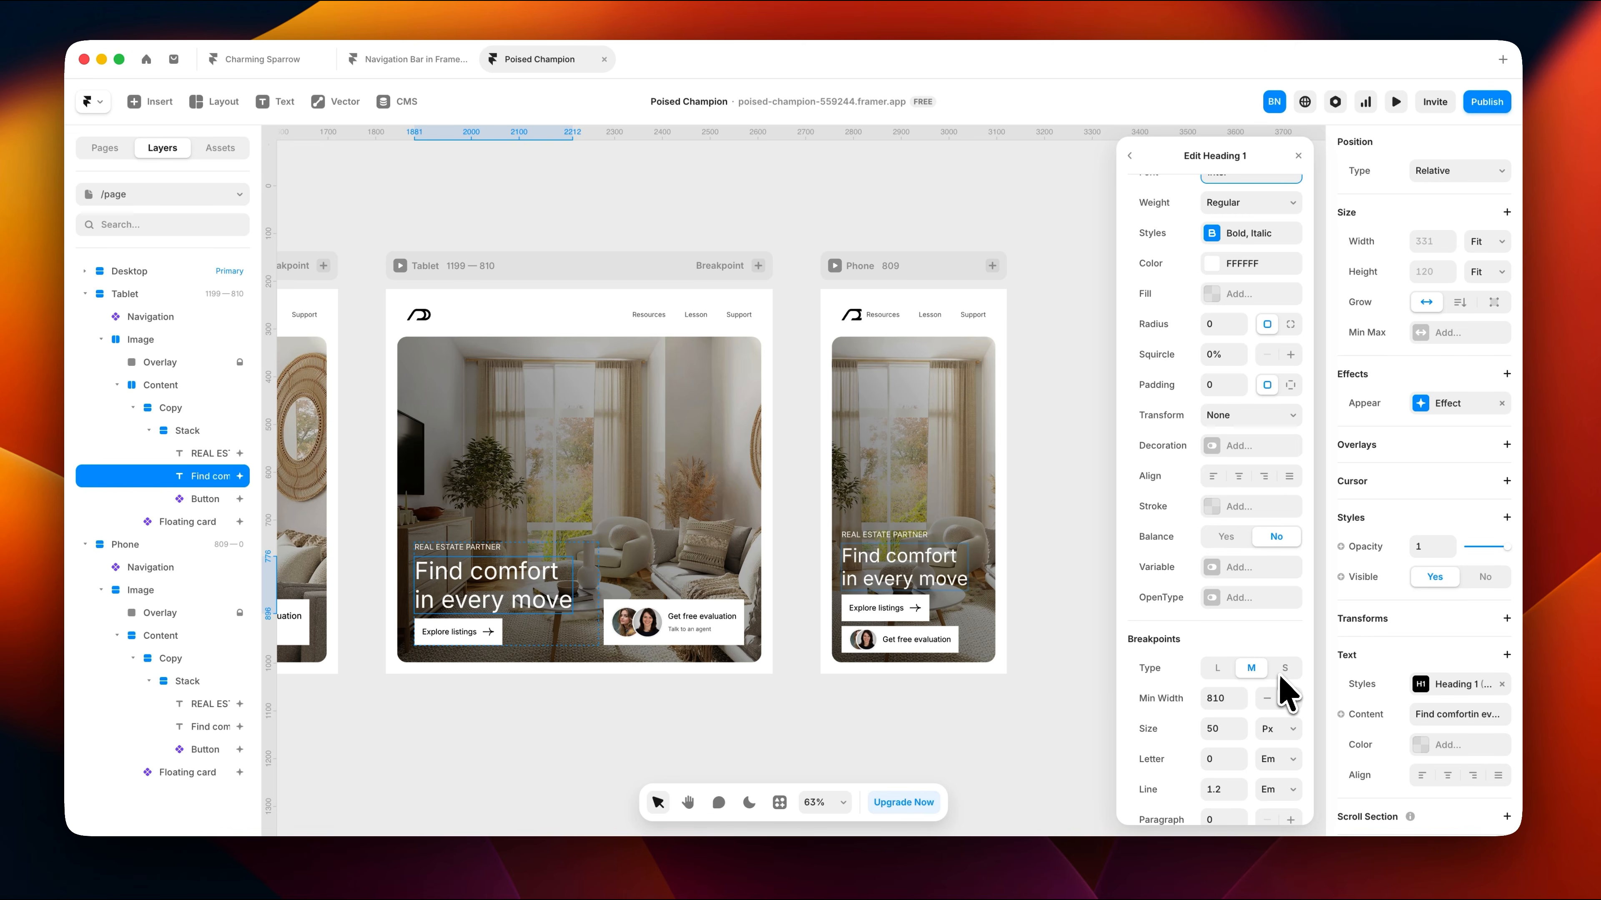
click(1032, 655)
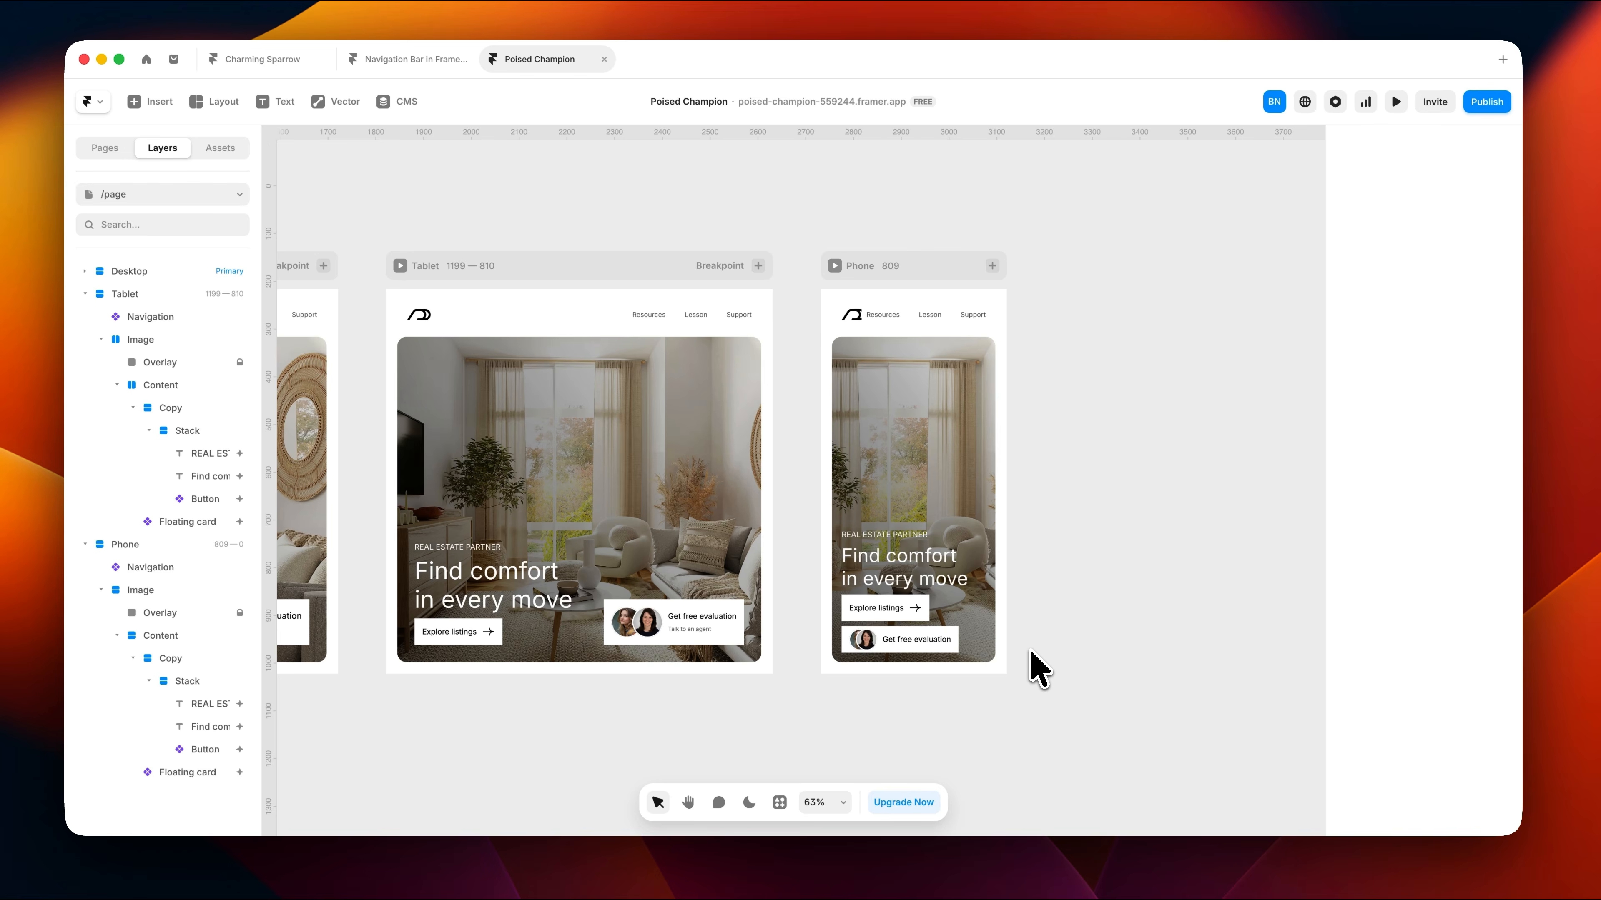
Step: Switch the Phone breakpoint's Navigation component to the Phone Closed variant
click(953, 325)
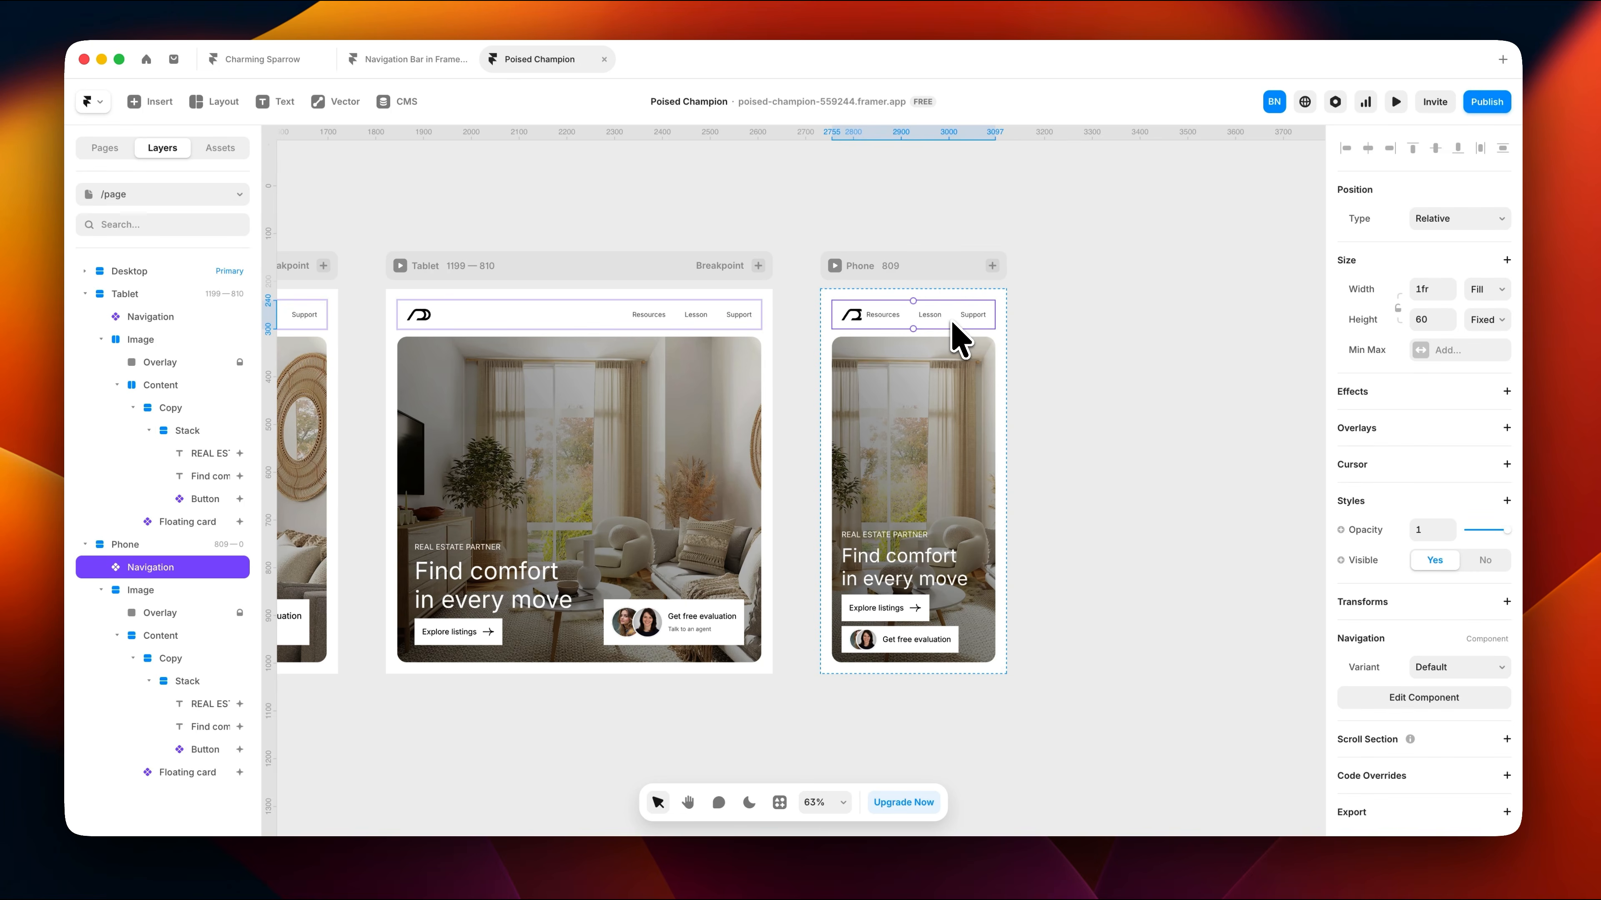
click(1440, 666)
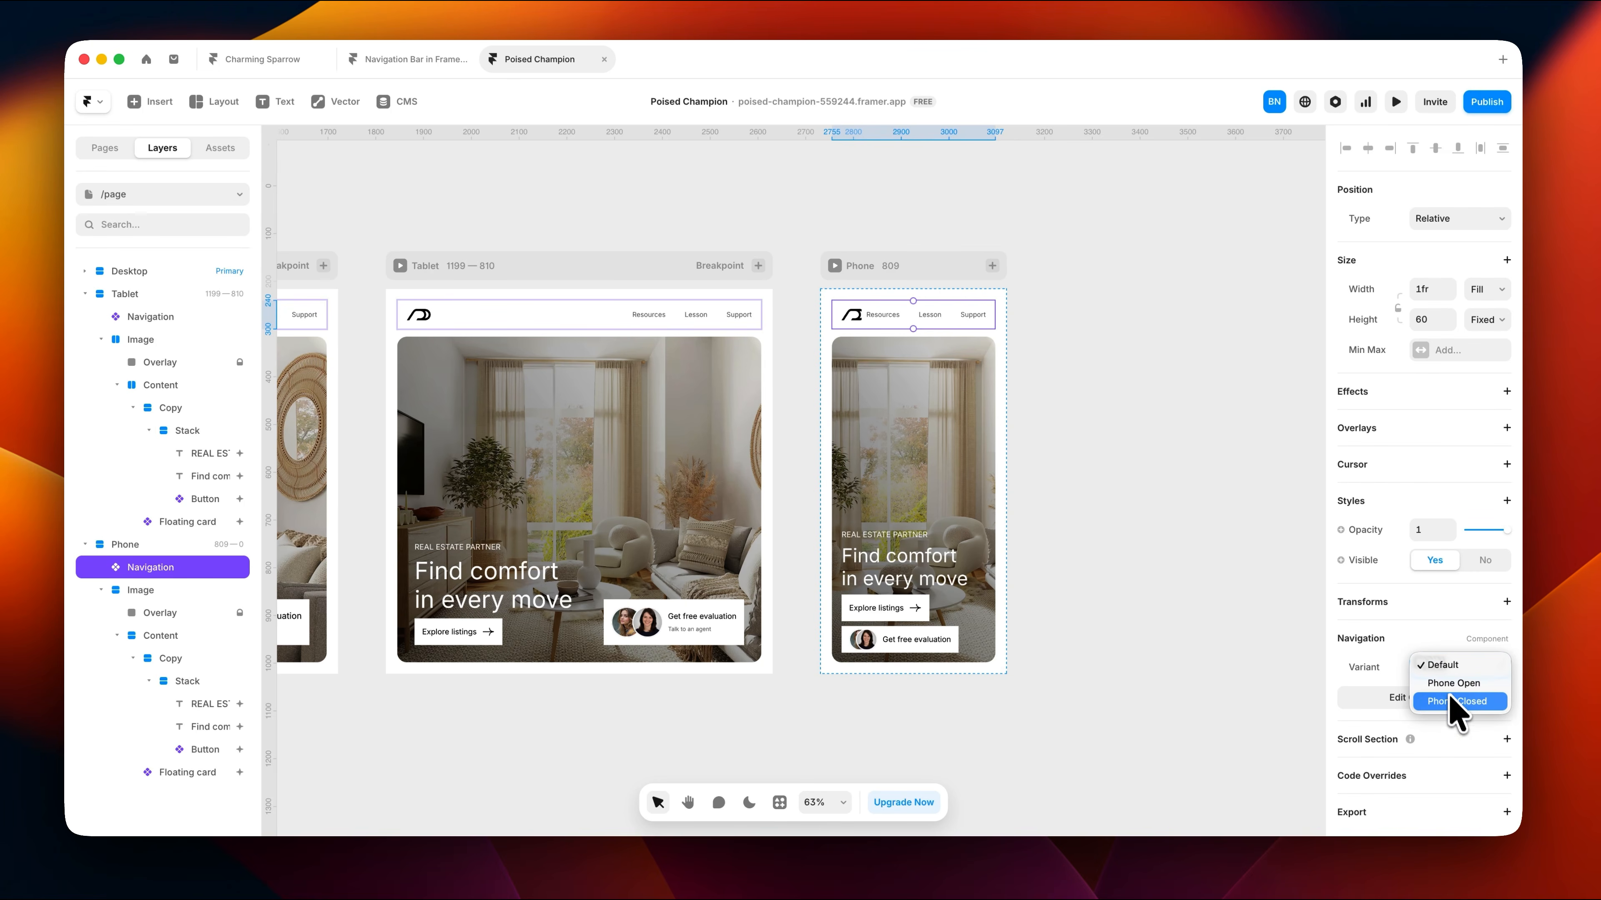
click(1450, 701)
click(1180, 529)
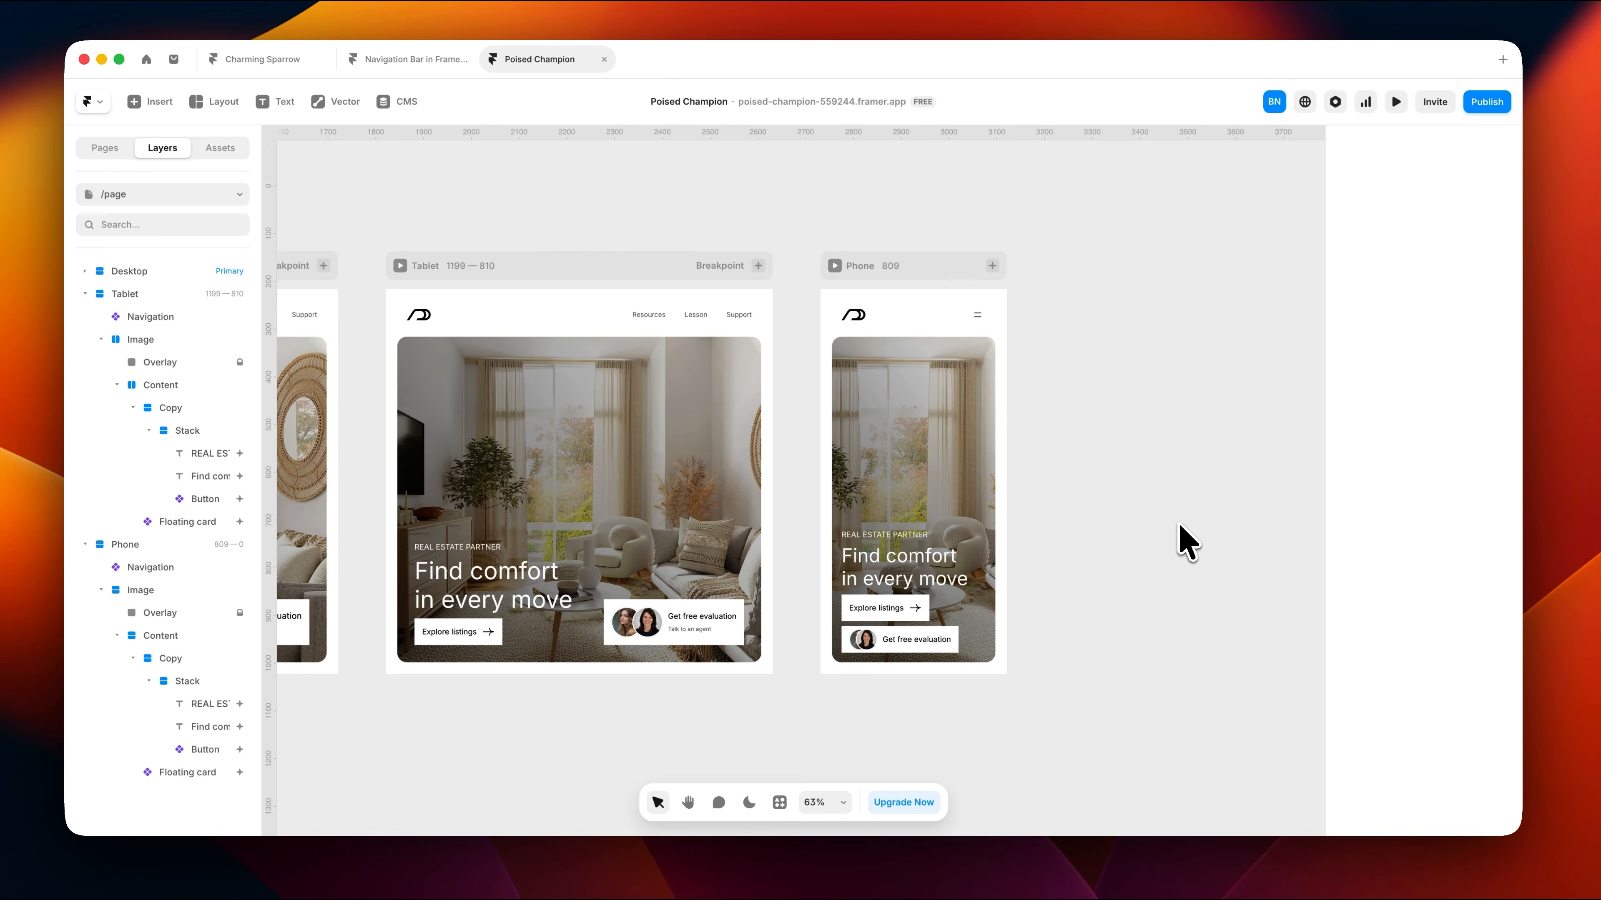
Step: Preview the page and narrow the preview to a phone width of 400 px to check the responsive layout
scroll(1183, 539, down, 5)
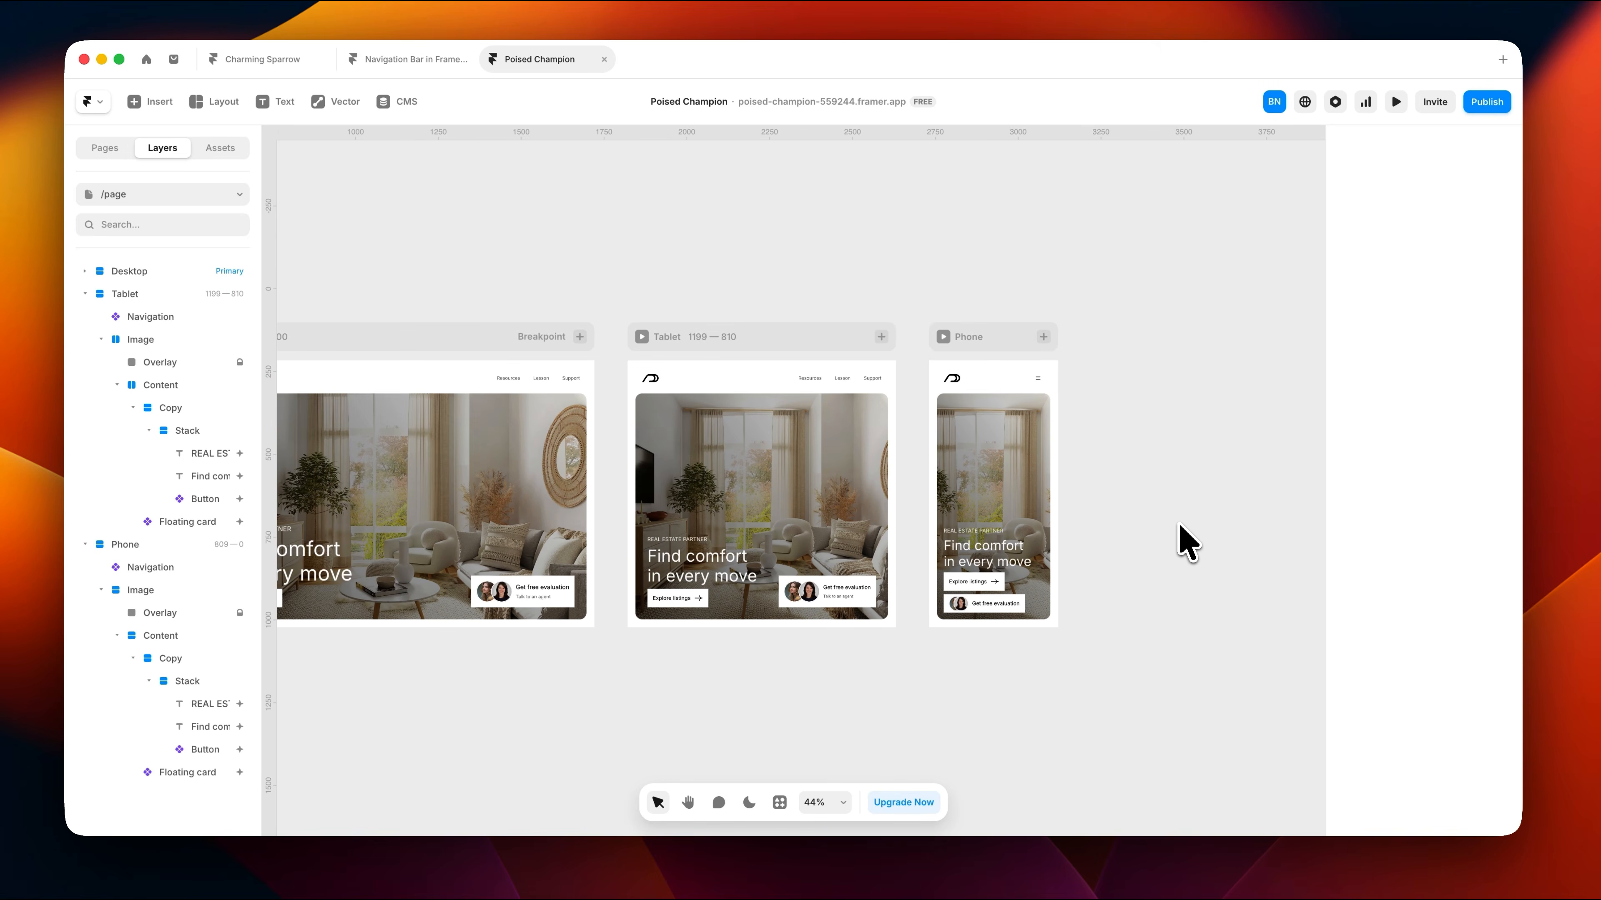
key(super+p)
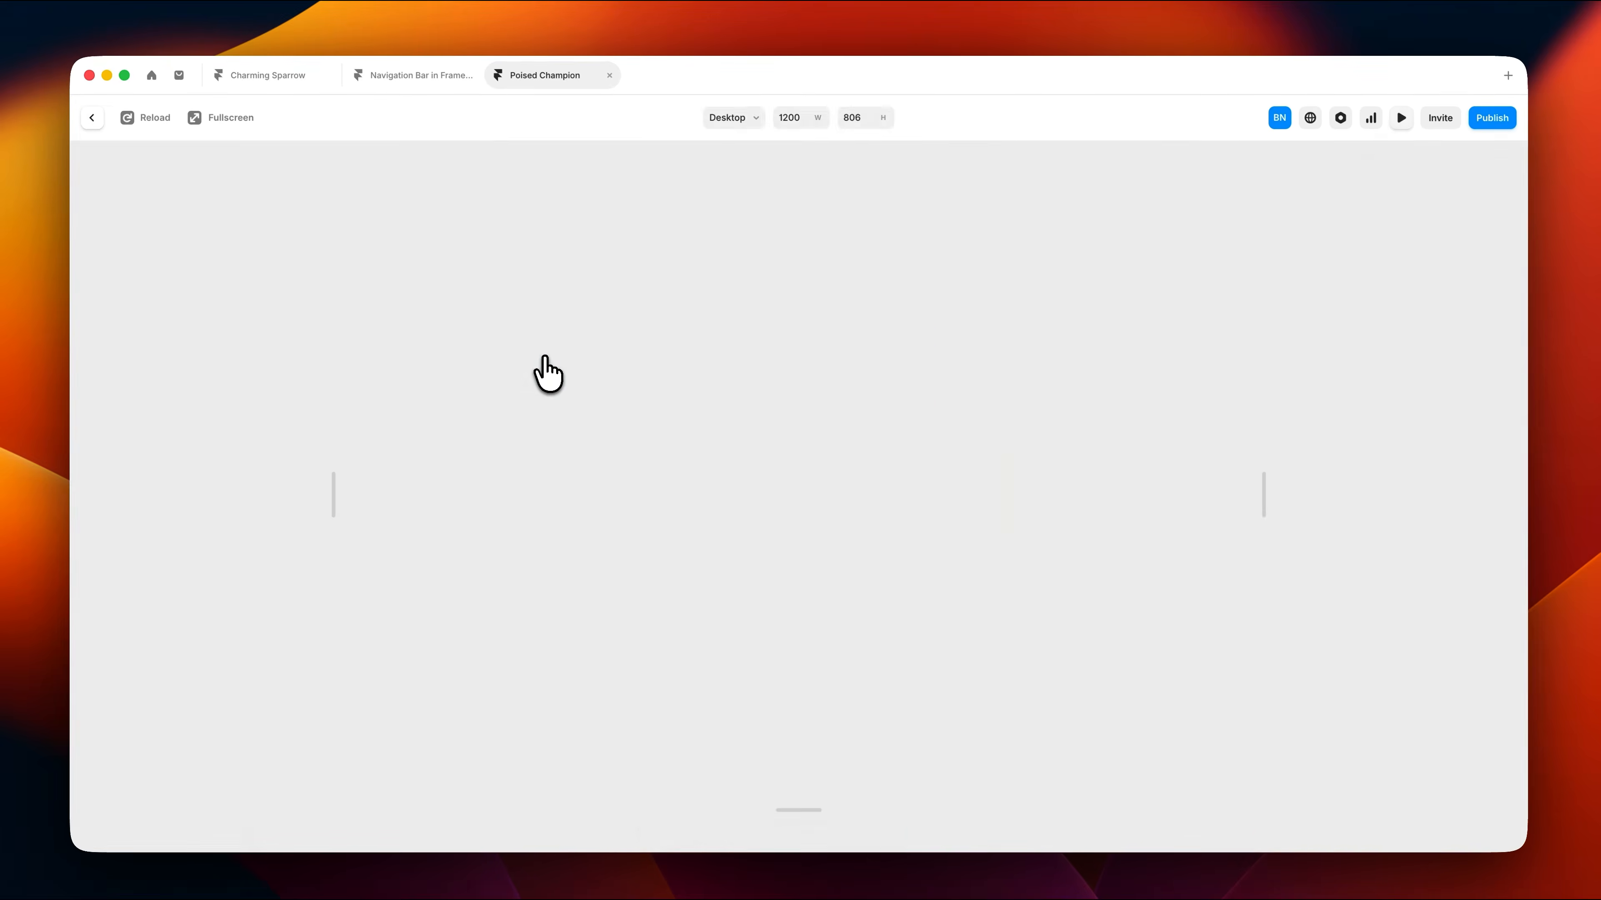
drag(1251, 486, 954, 486)
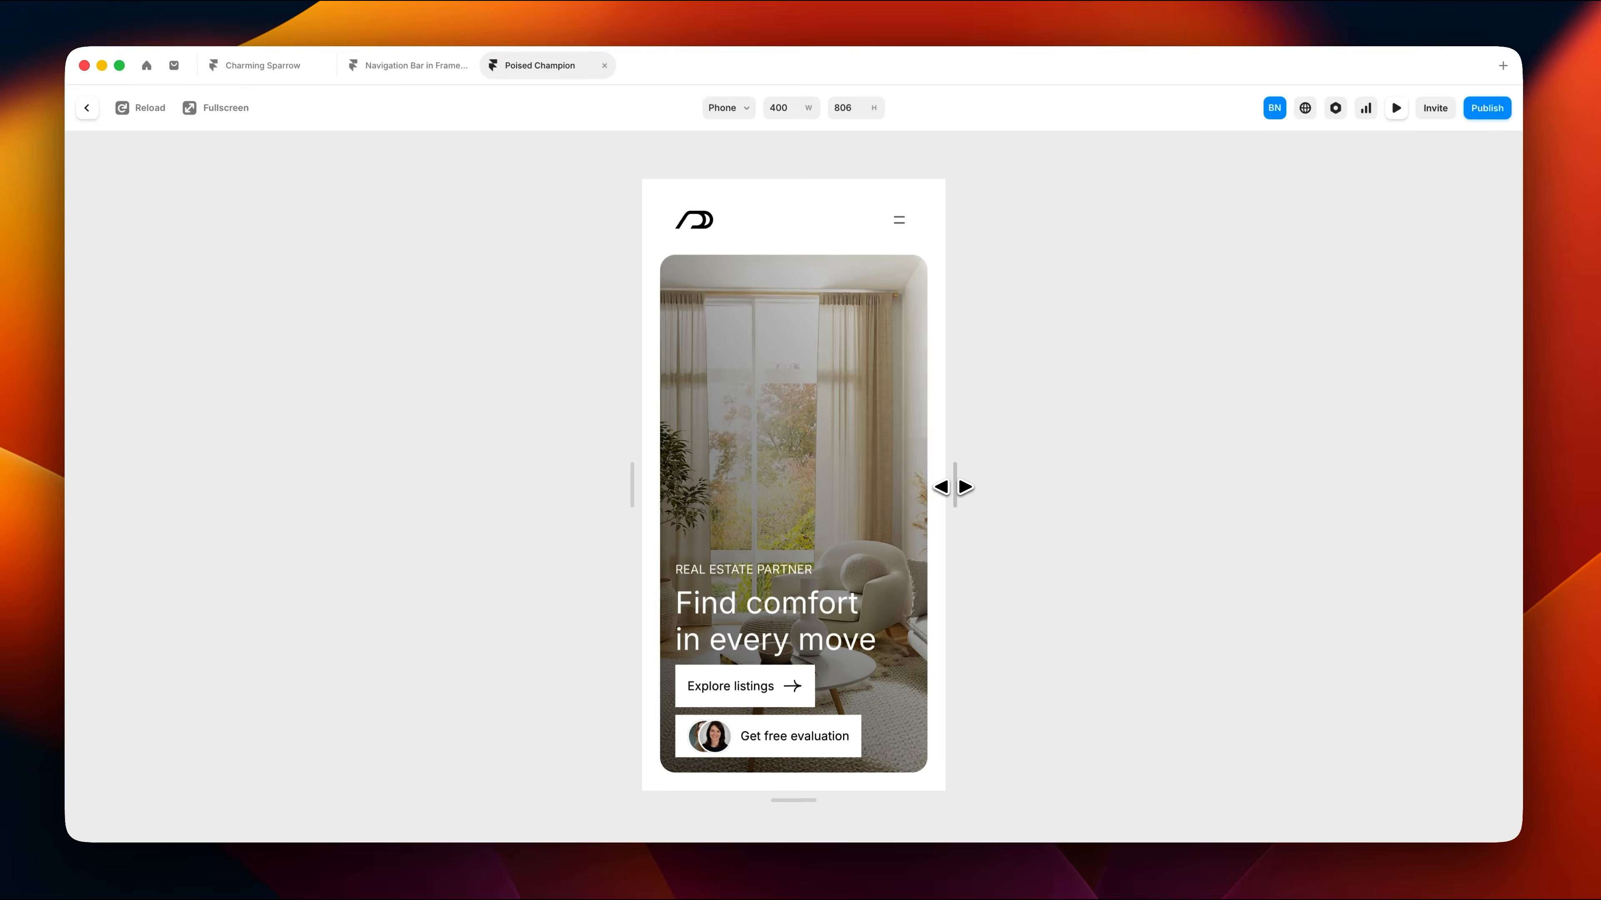
Step: Close the preview and extend the Desktop breakpoint's height to 1417 px
key(Escape)
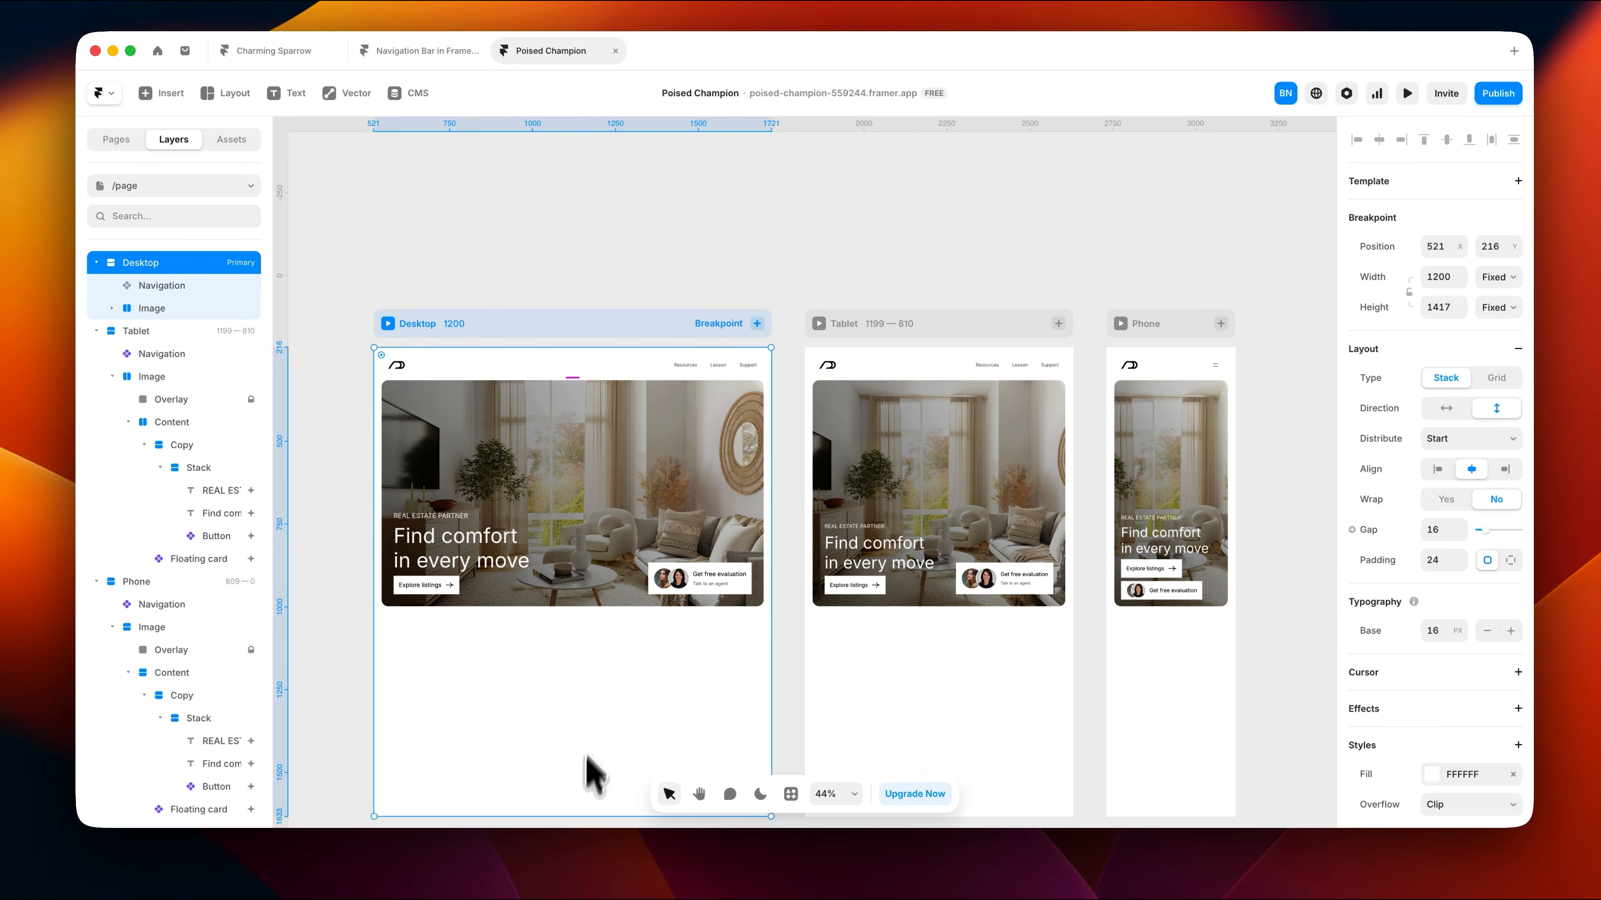
click(791, 642)
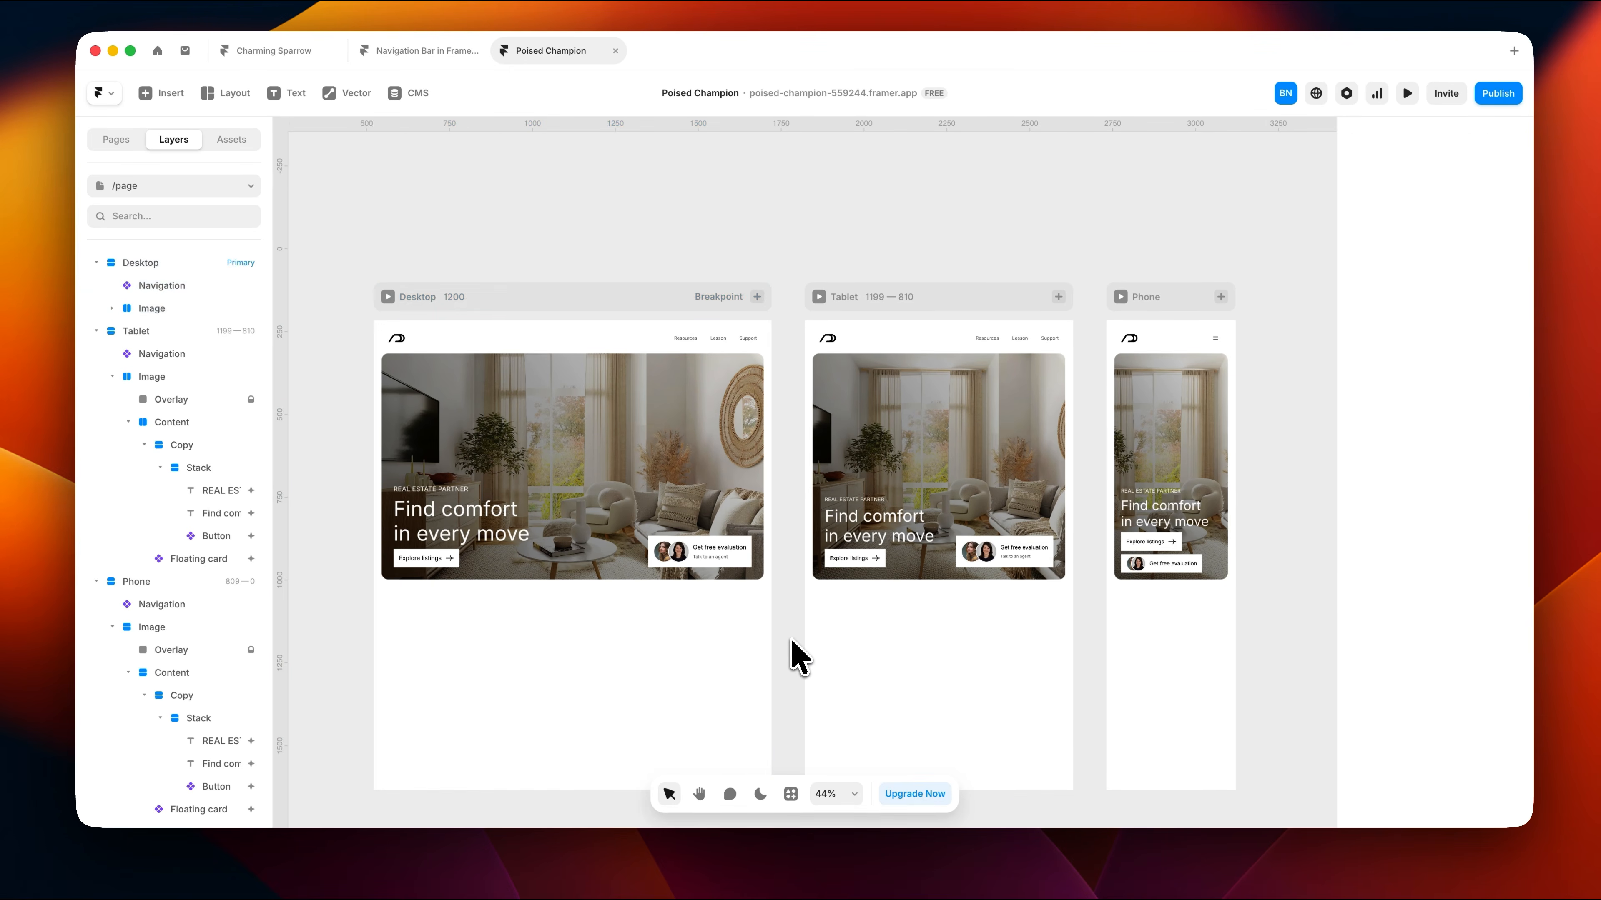